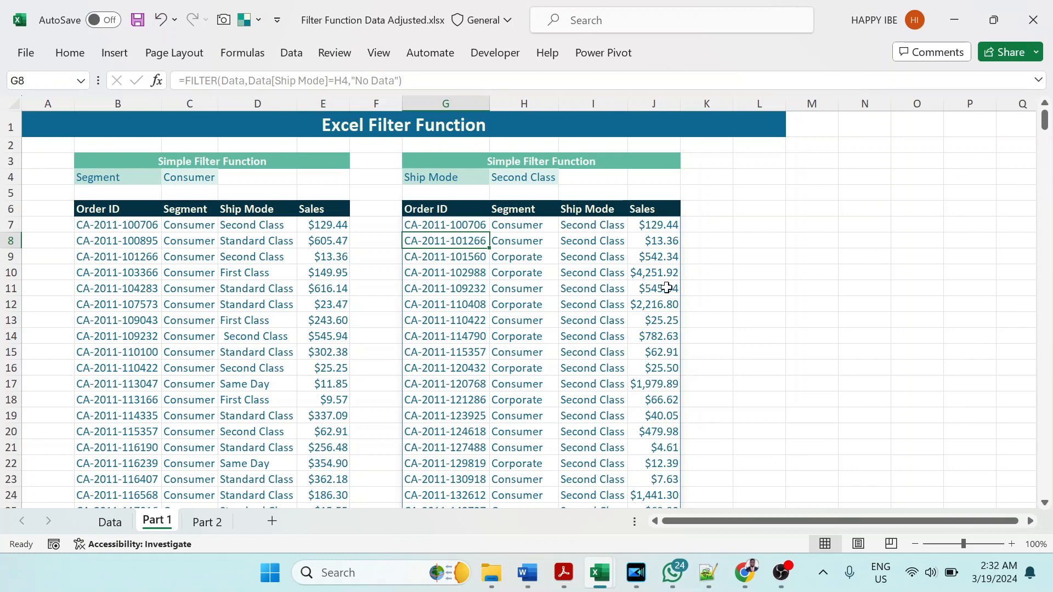
Step: Inspect the Ship Mode condition in the FILTER formula in G7 on the Part 1 sheet, leaving the formula as is
click(447, 228)
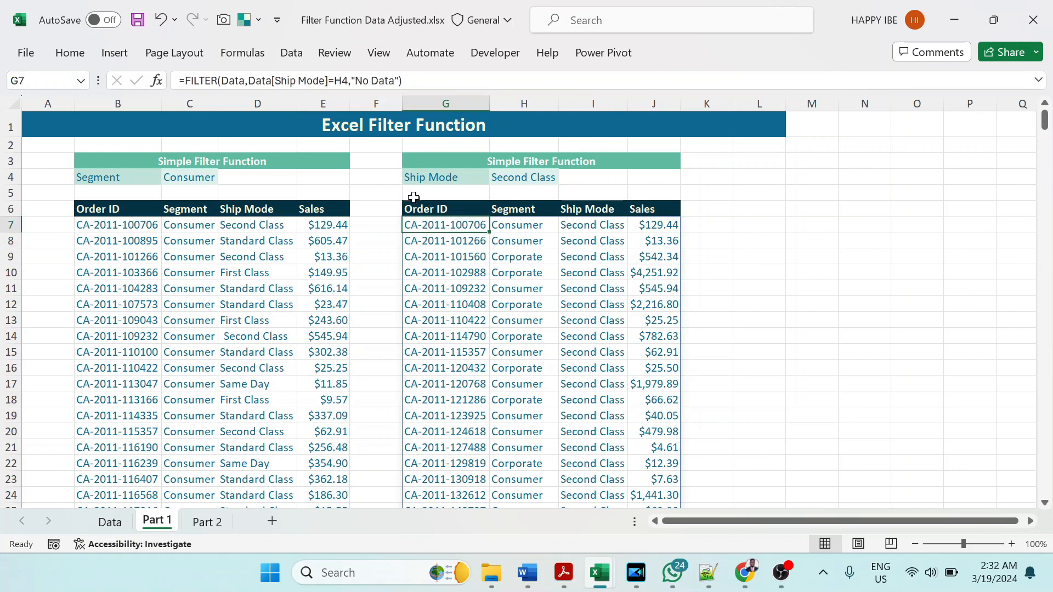
drag(248, 81, 349, 80)
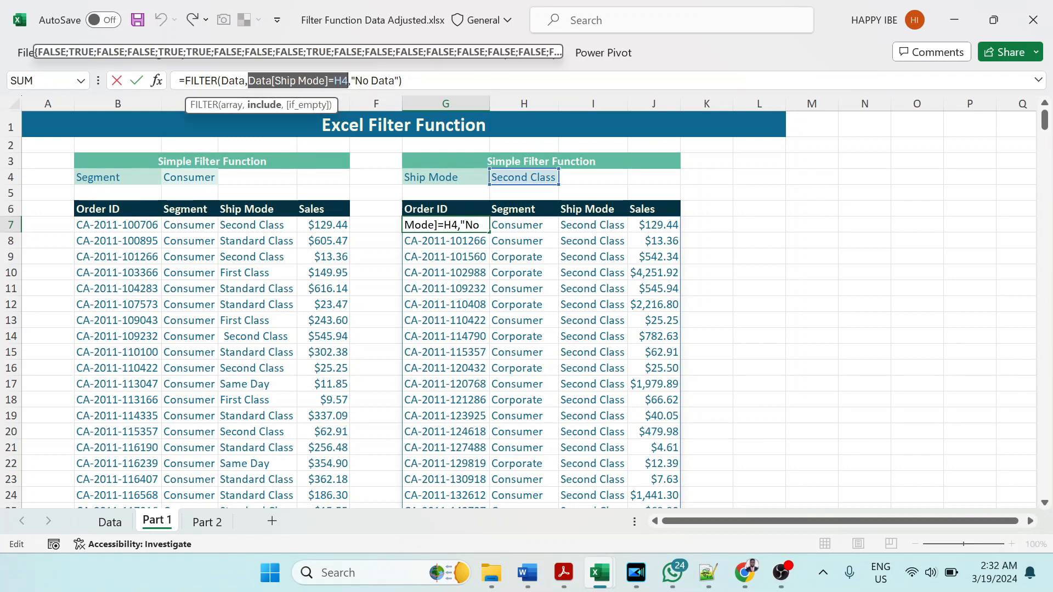
key(Escape)
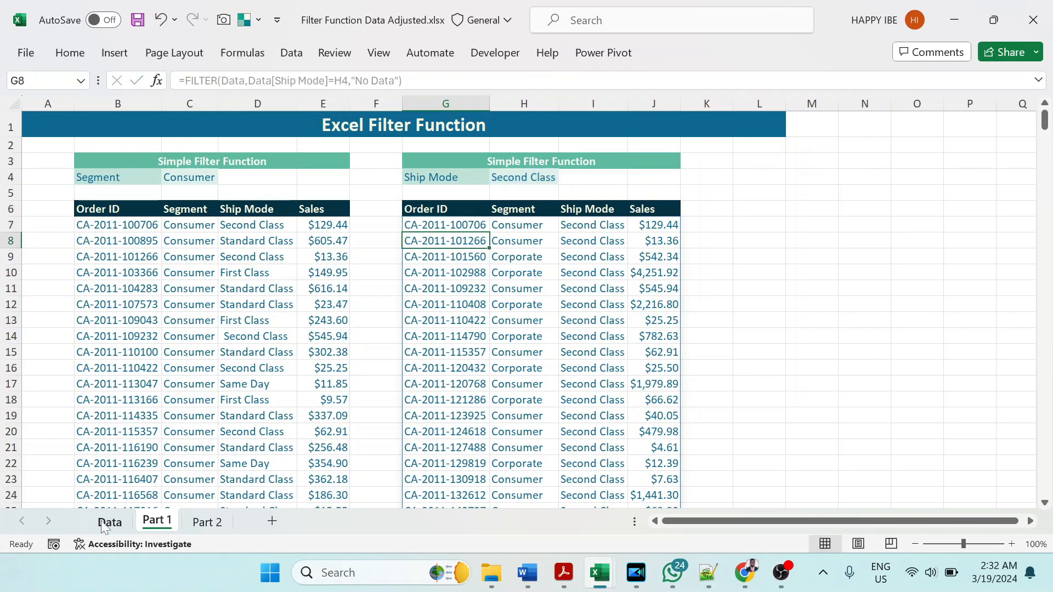
Step: On the Data sheet, start a FILTER formula in N7 under Order ID, using the Data table as the array
click(108, 522)
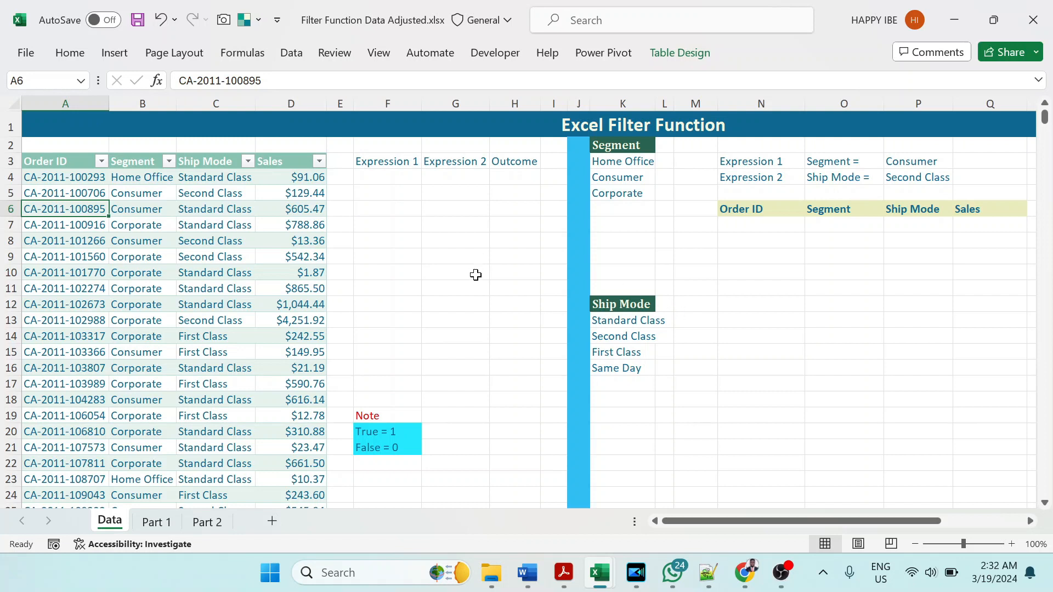
drag(743, 162, 918, 178)
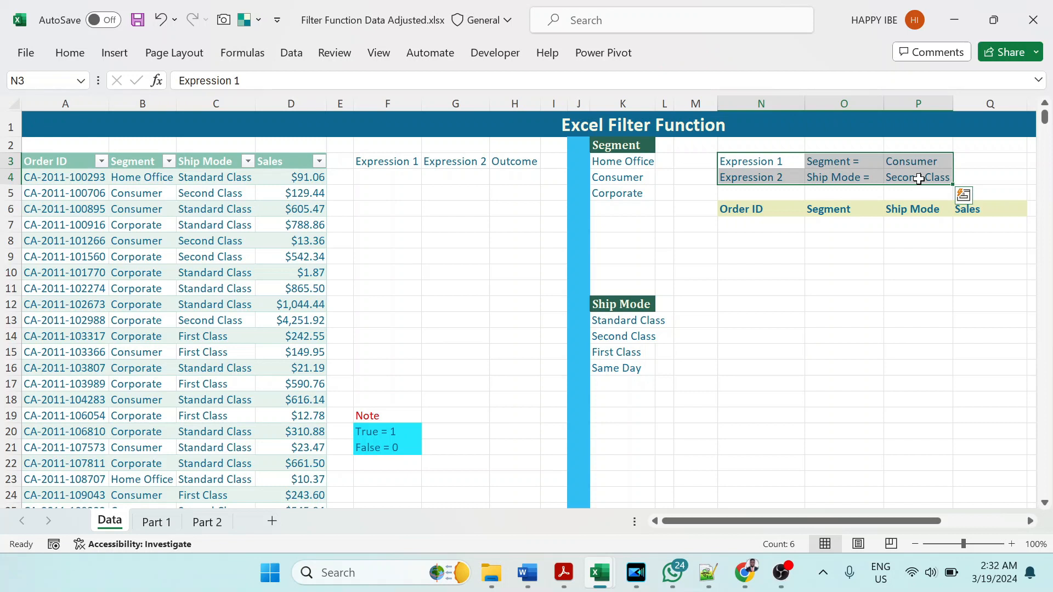
click(758, 228)
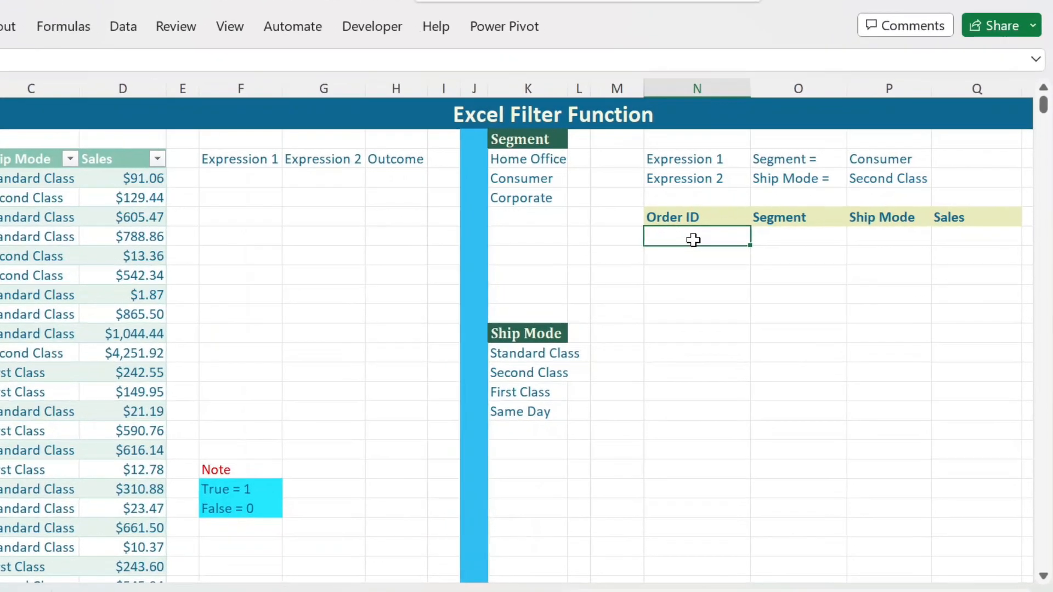
text(=filter)
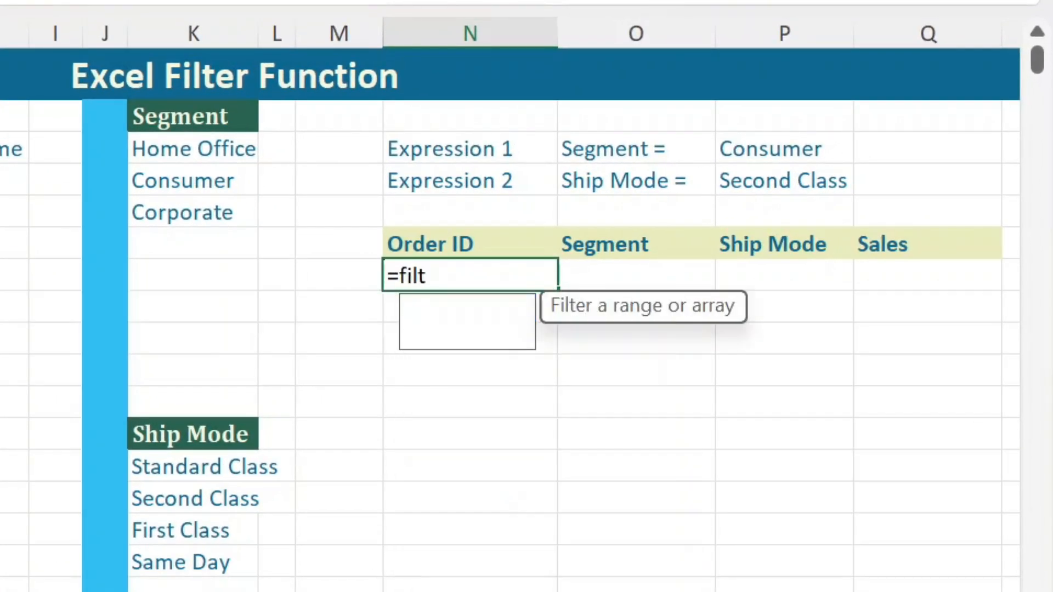
key(Tab)
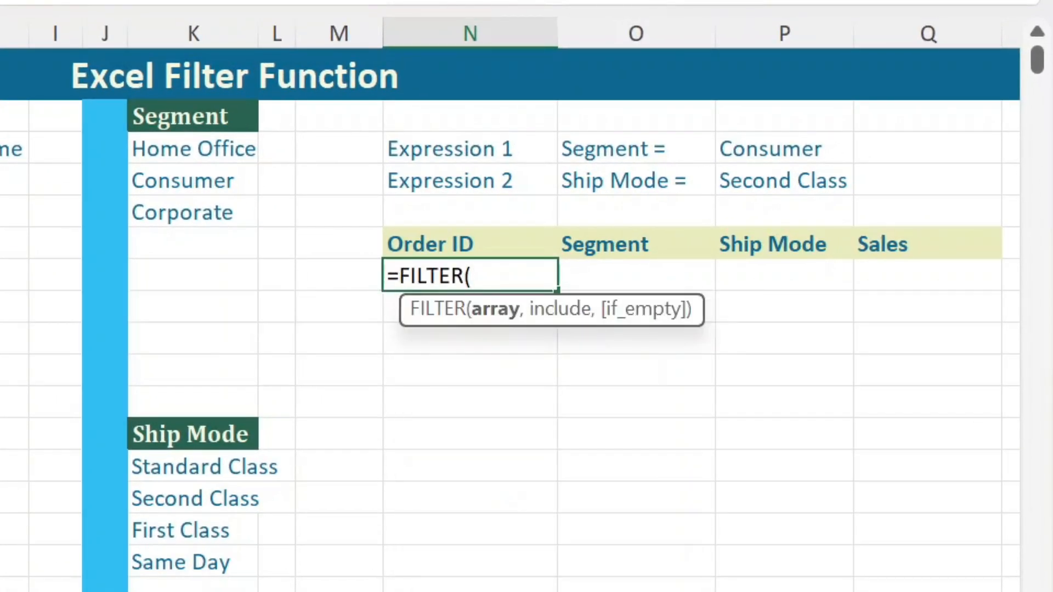
text(Data)
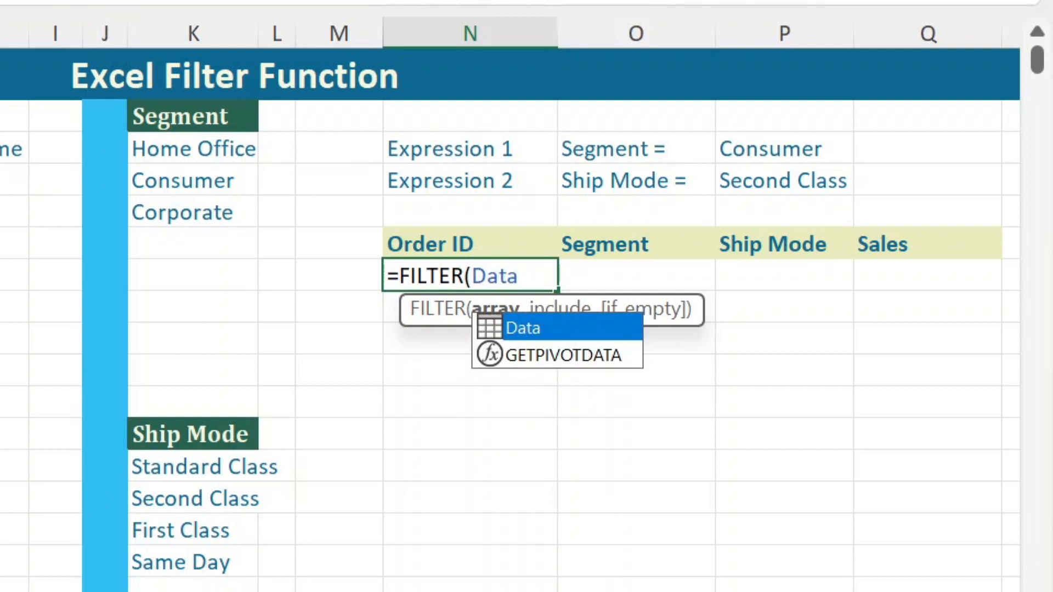
text(,)
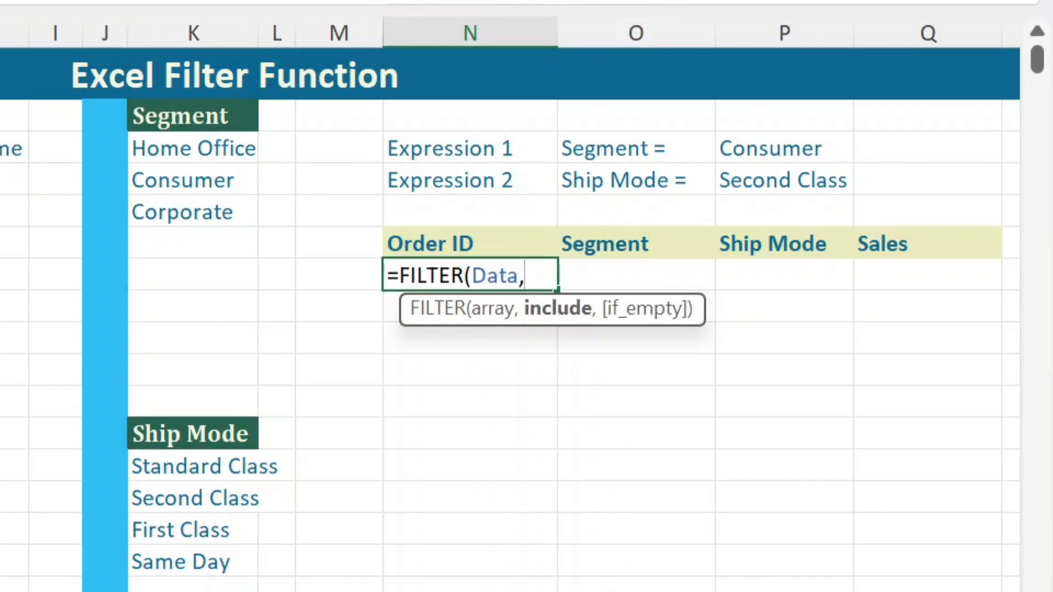
text( ()
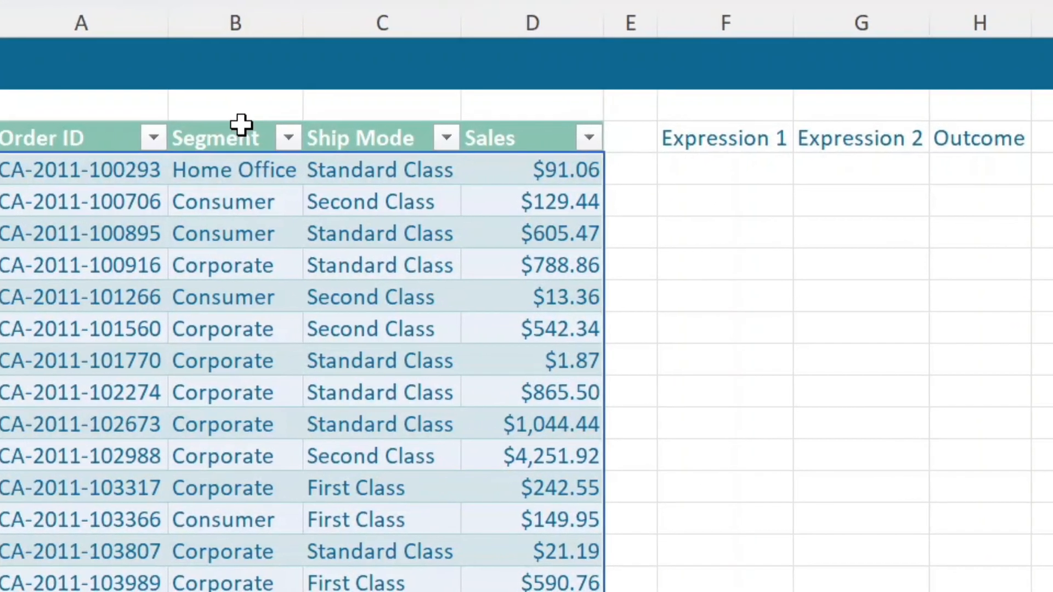
Step: Add the first include condition in parentheses, matching the Data table's Segment column to cell P3
click(238, 117)
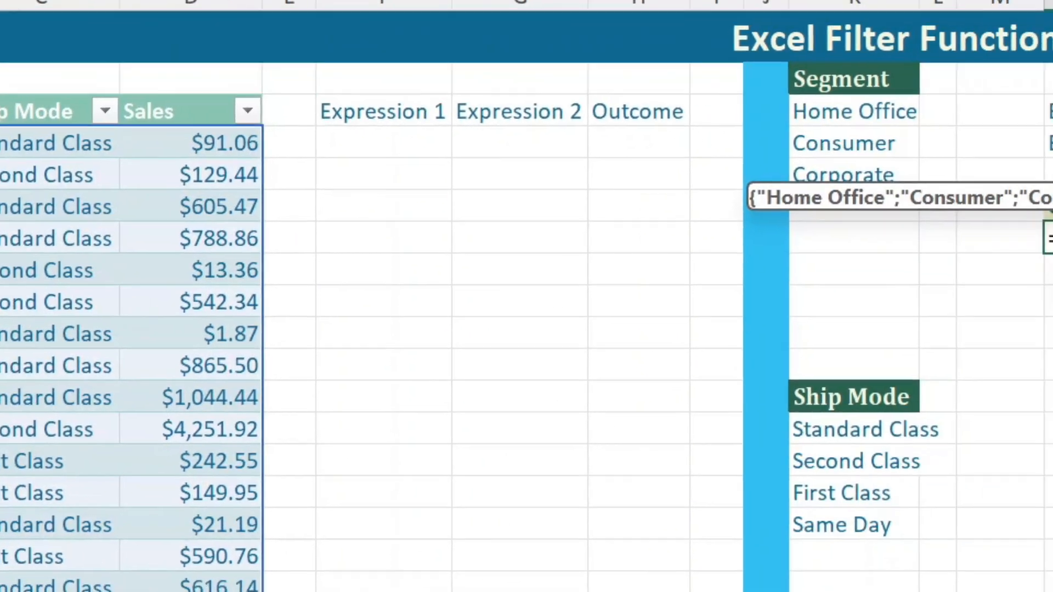
text(=)
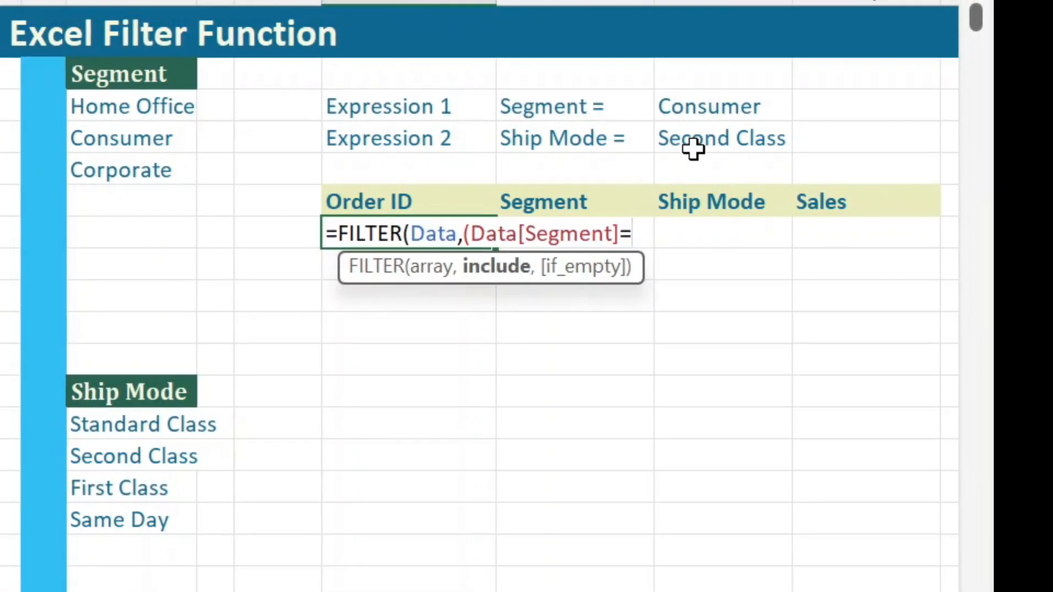
click(708, 106)
text())
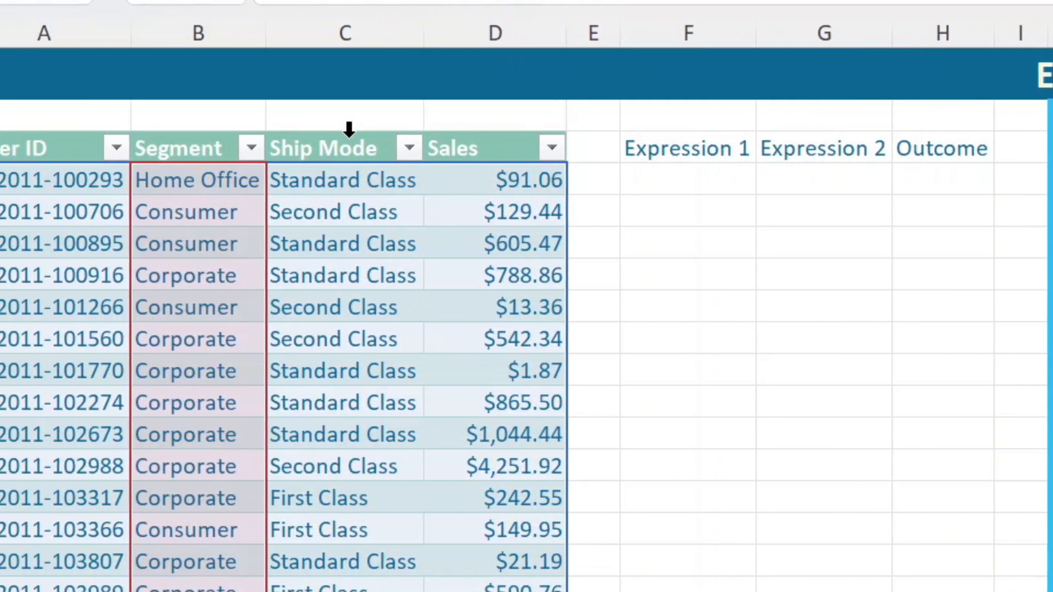
Step: Multiply the Segment condition by a second parenthesised condition matching the Data table's Ship Mode column to cell P4
click(177, 133)
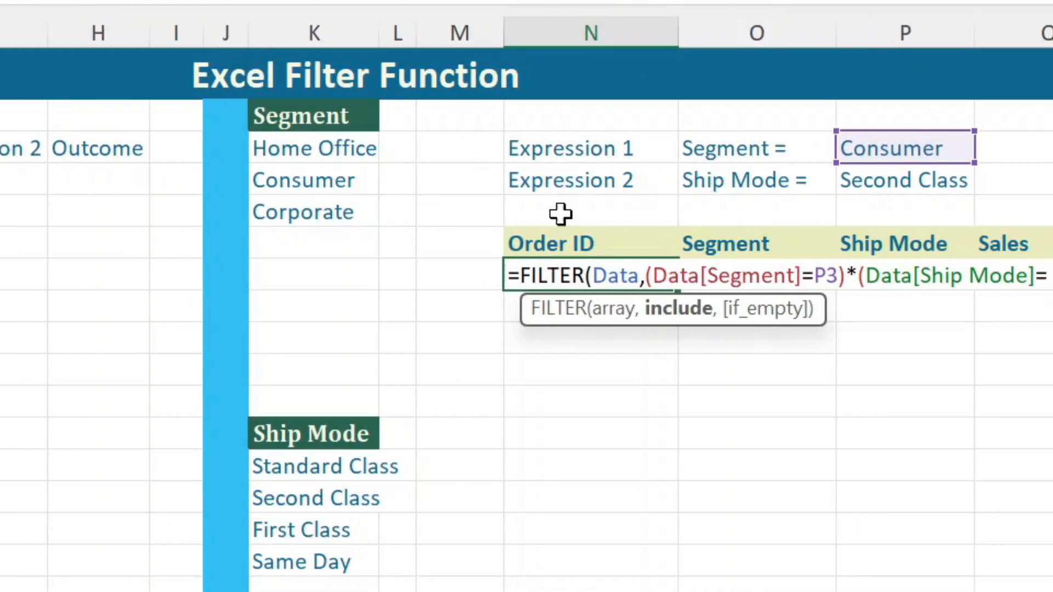
click(773, 186)
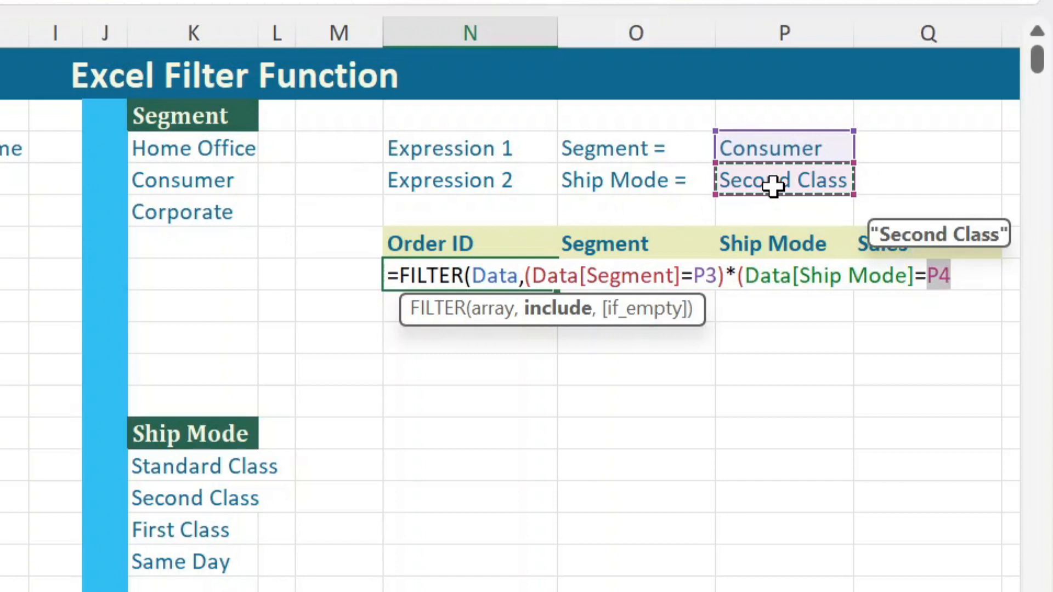
text())
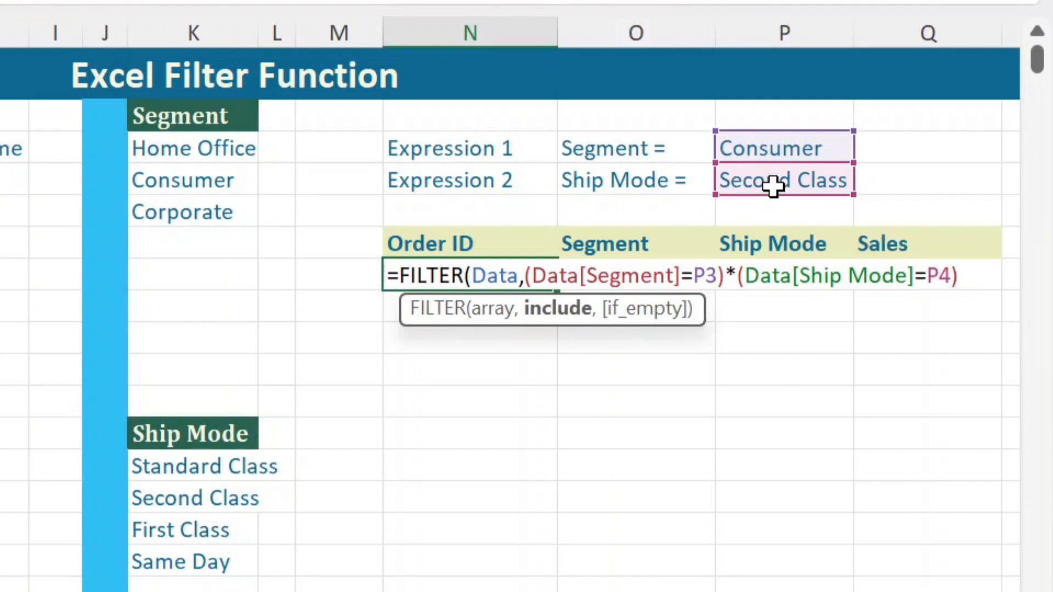
text(,")
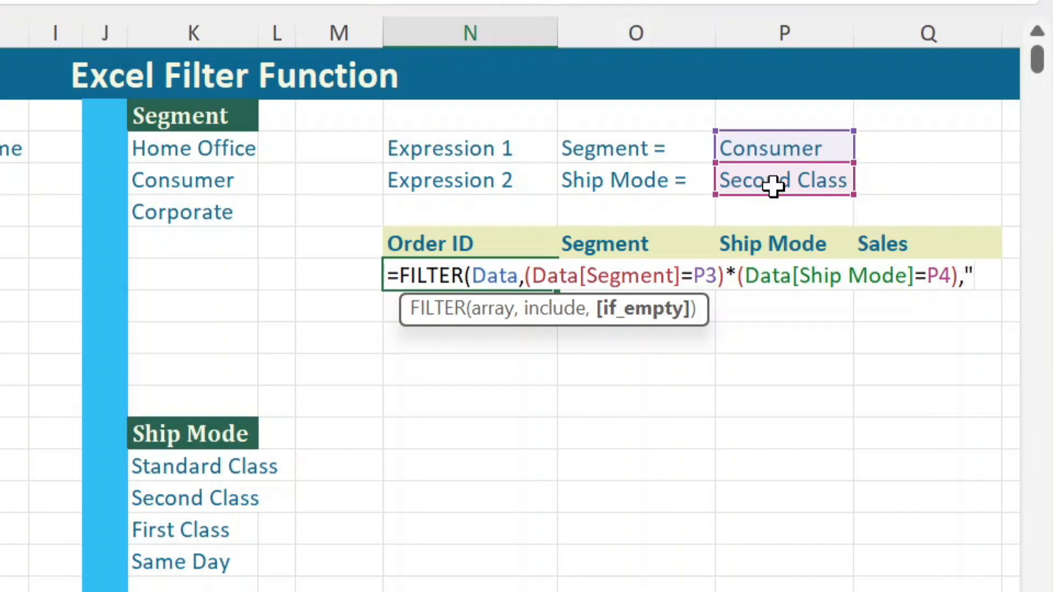
text(No Data"))
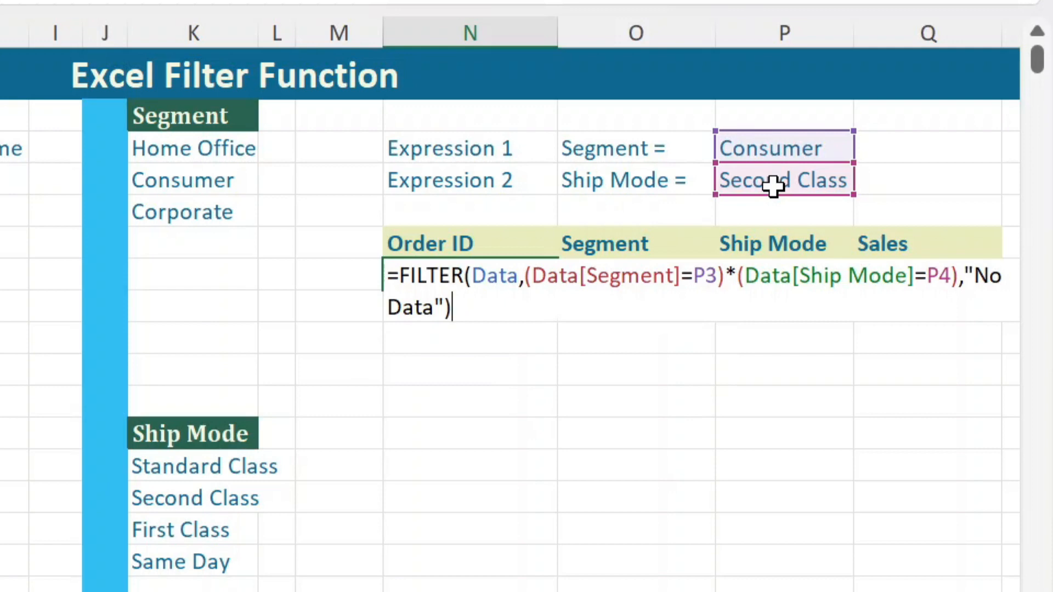
Step: Set the if_empty argument to "No Data" and complete the FILTER formula in N7
key(Return)
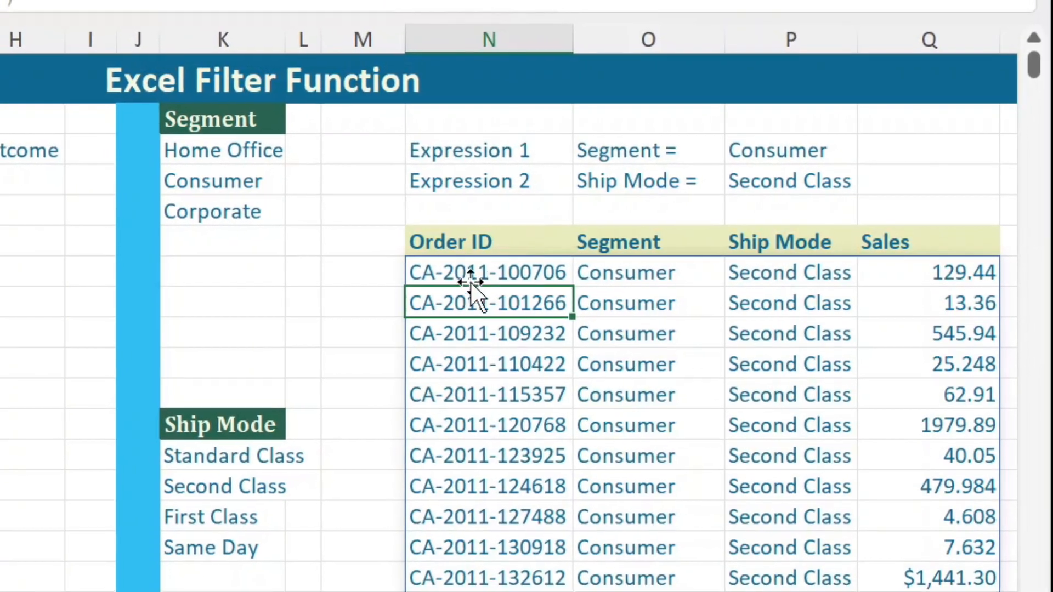
Step: Check the Segment and Ship Mode columns of the filtered results against the two criteria
click(485, 277)
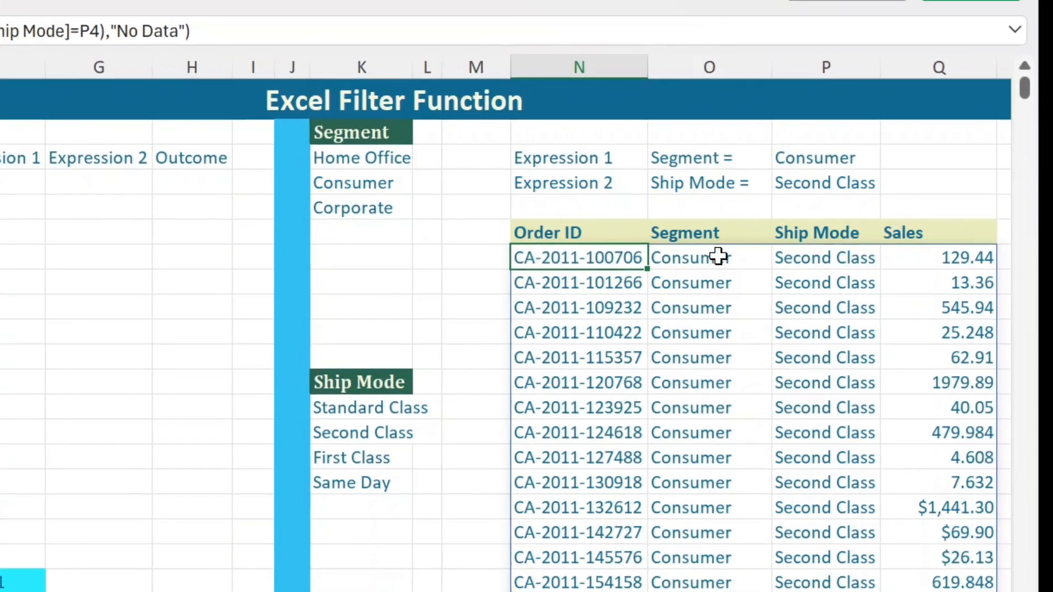
drag(715, 233, 719, 272)
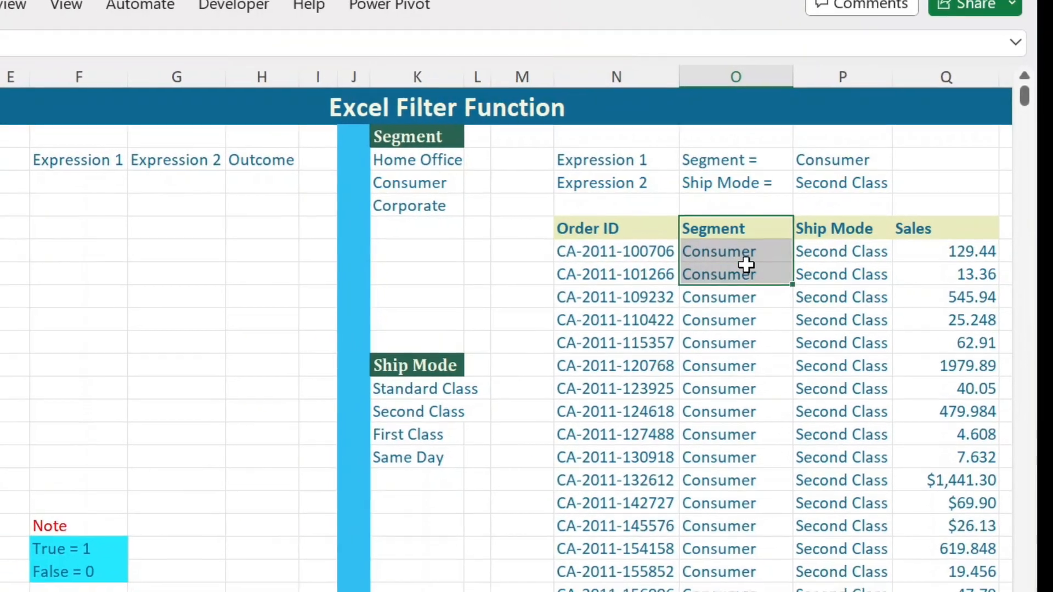
click(763, 251)
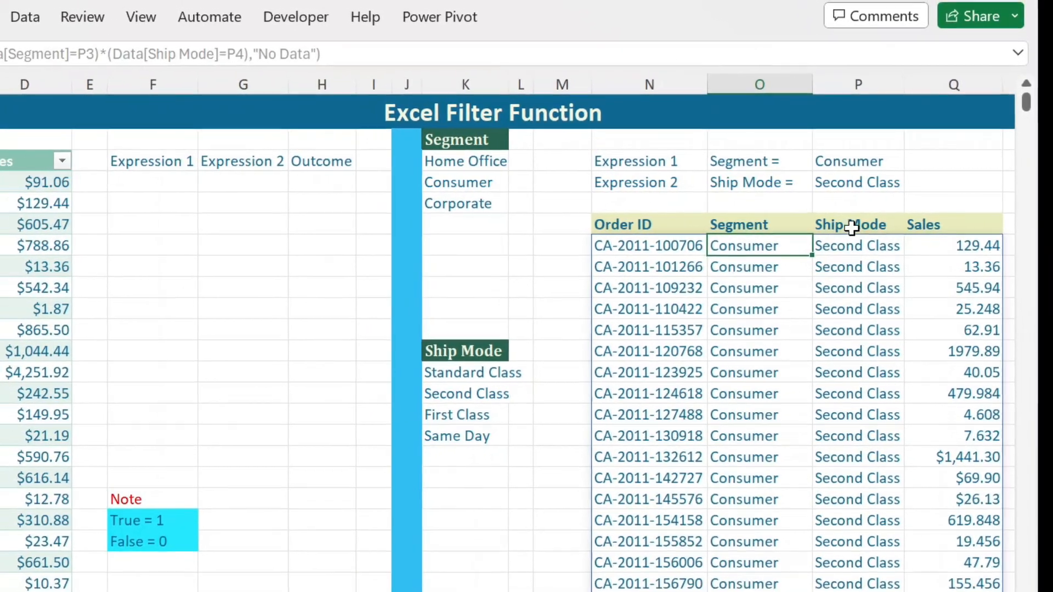
click(849, 228)
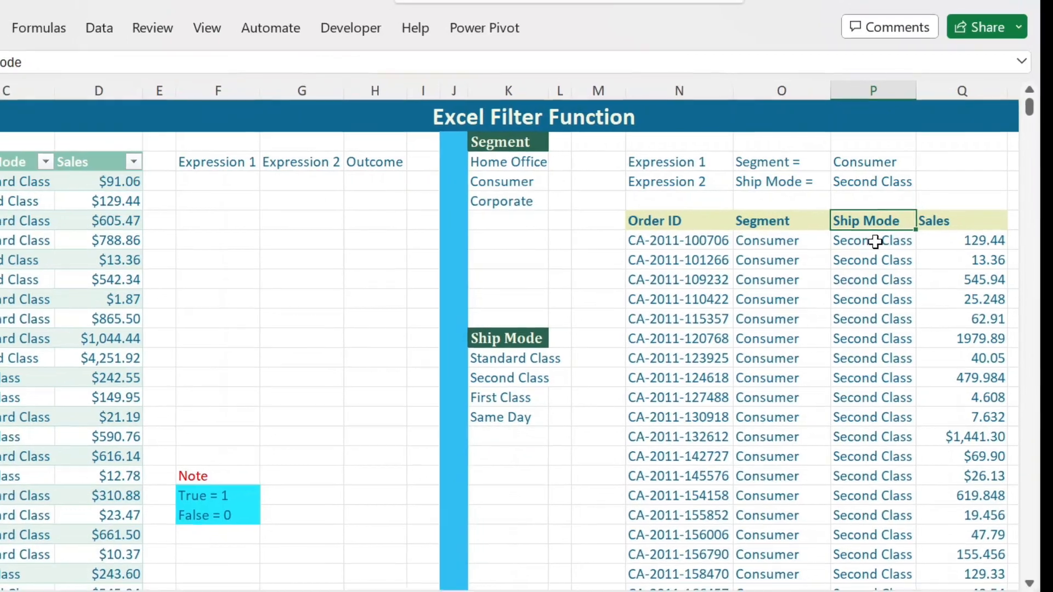
drag(875, 241, 874, 279)
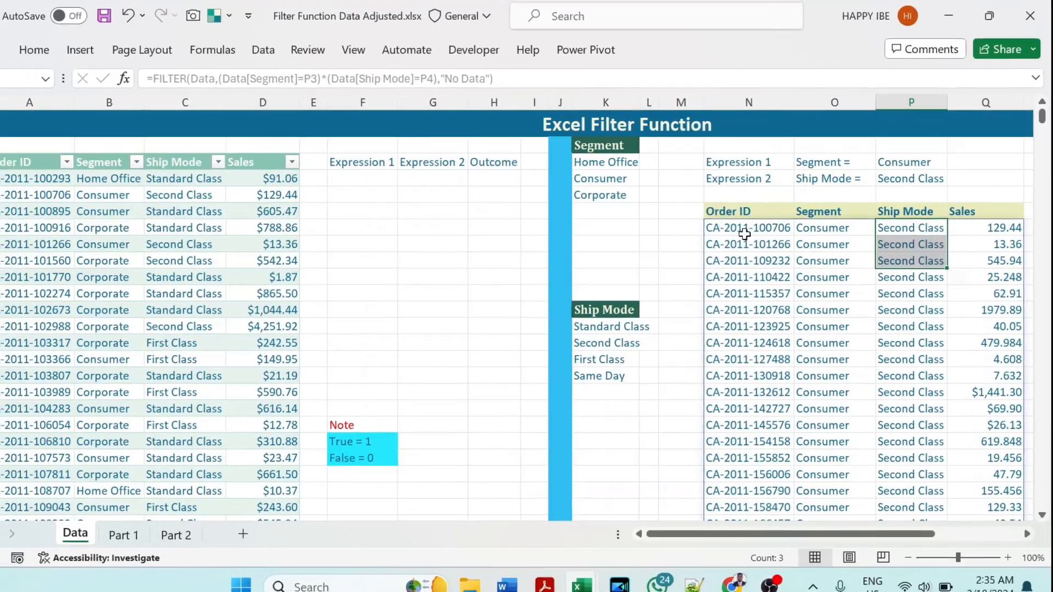
Step: Examine what the Segment condition, the Ship Mode condition and their product evaluate to in the N7 formula
click(729, 234)
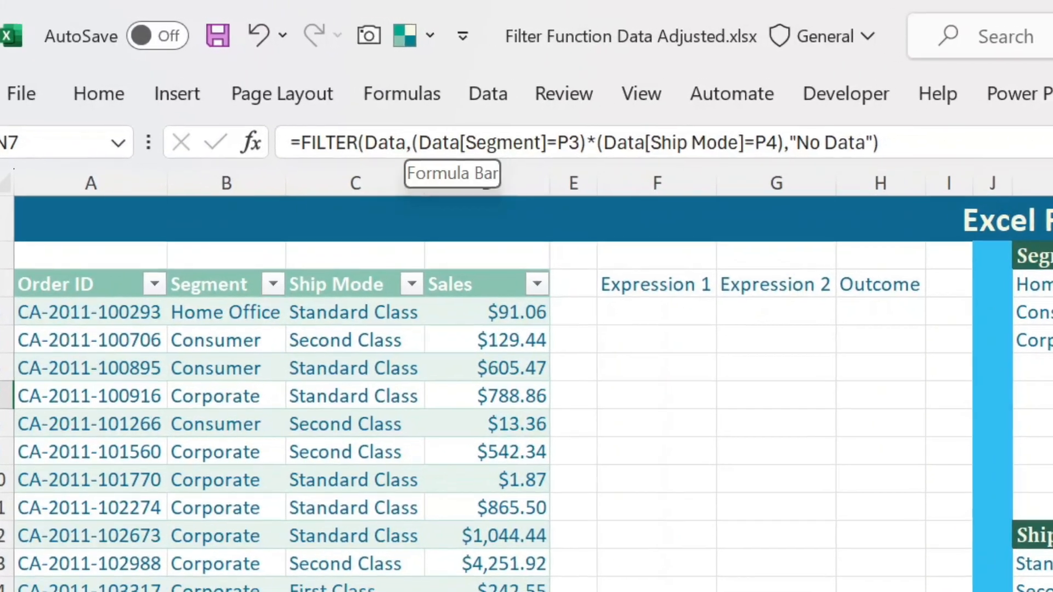
drag(418, 142, 580, 143)
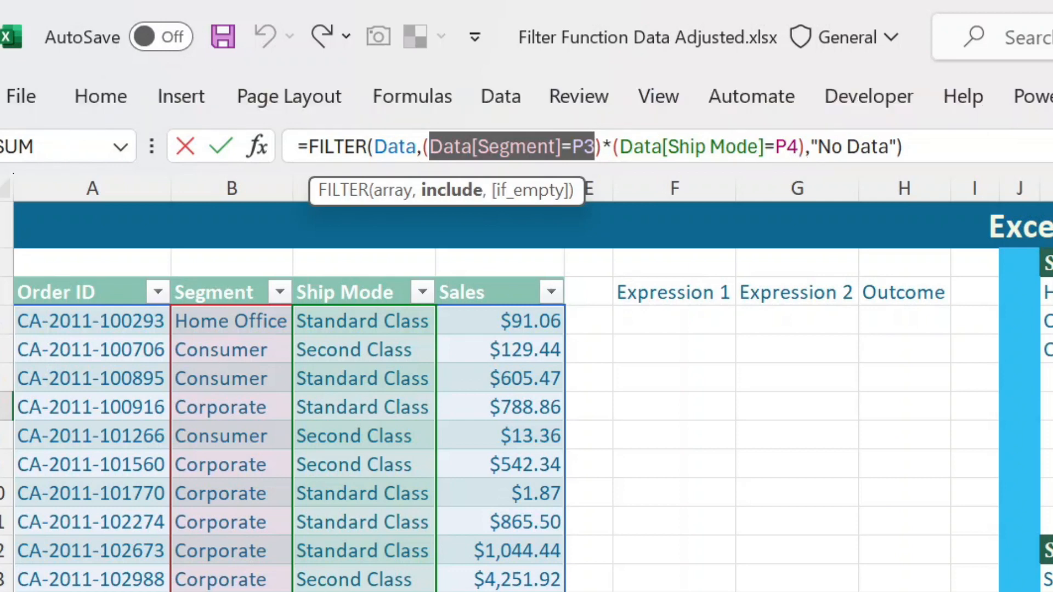
drag(619, 147, 799, 147)
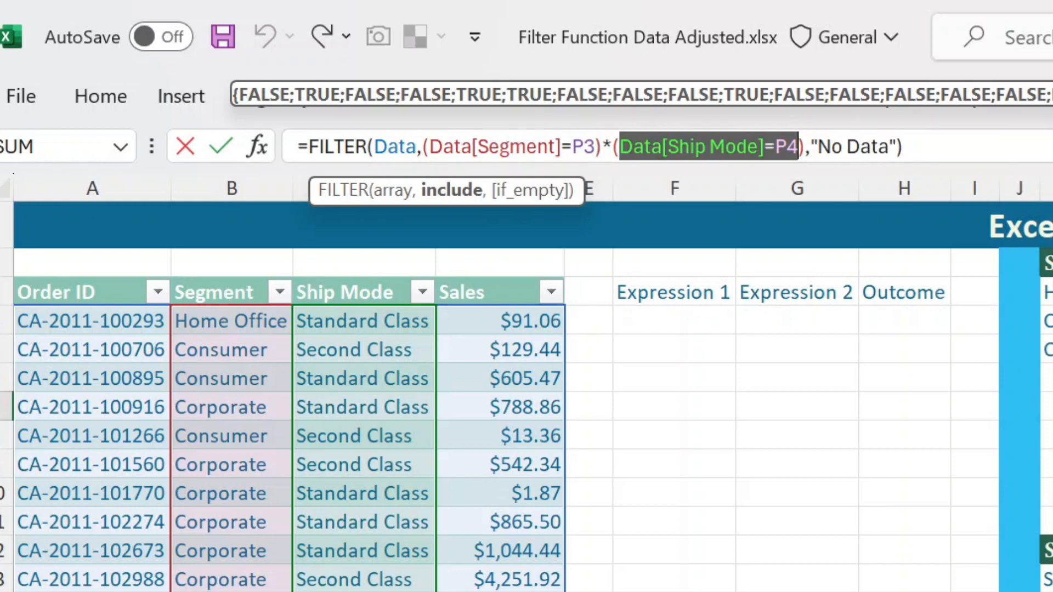
drag(423, 146, 805, 147)
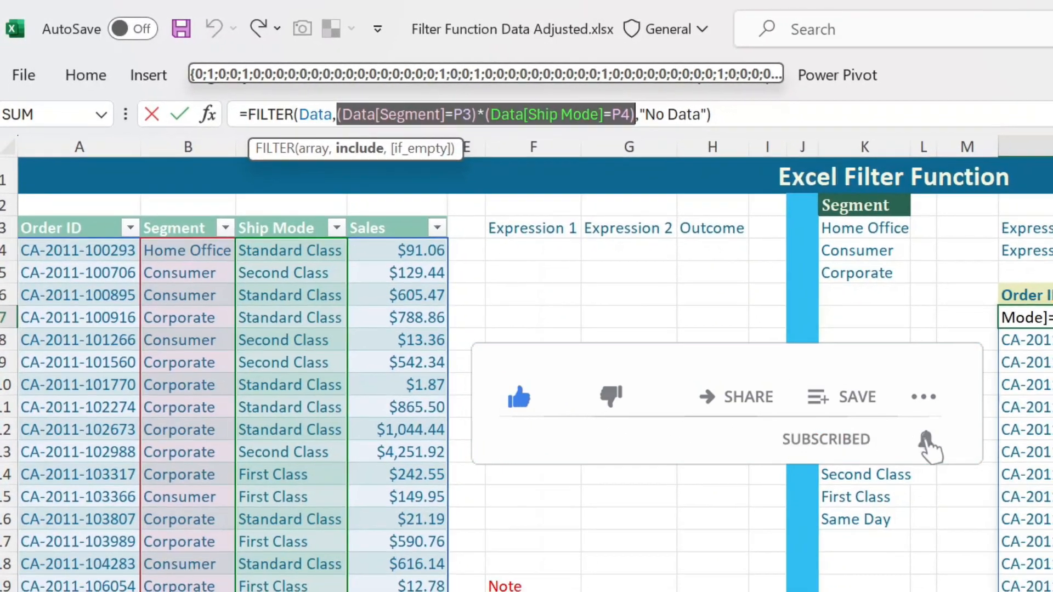
key(Return)
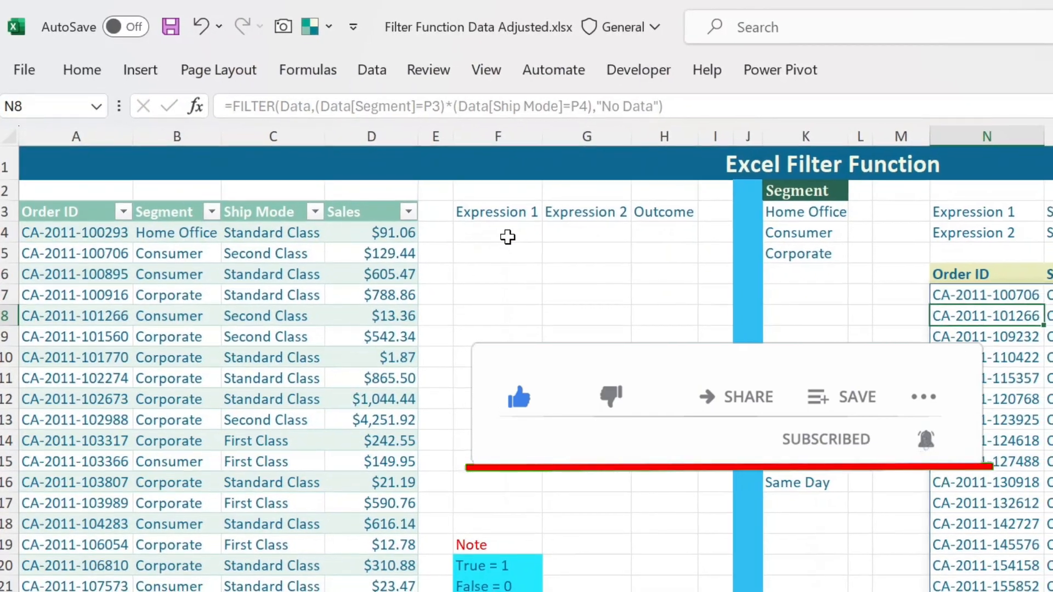
Step: Compare the first order's Segment with the Consumer criterion and enter 0 in F4 under Expression 1
click(521, 245)
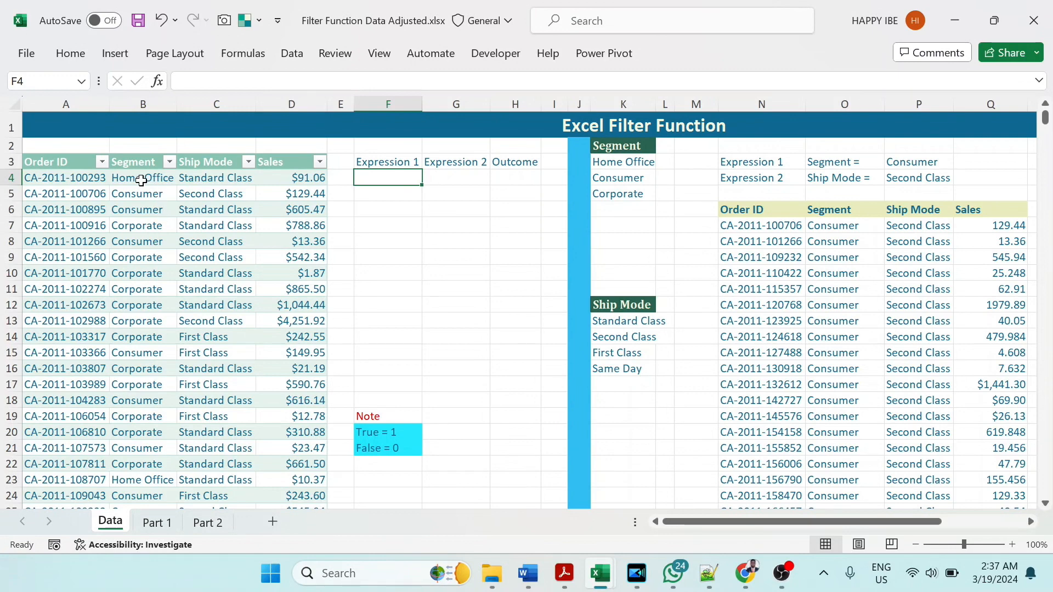
drag(143, 179, 145, 267)
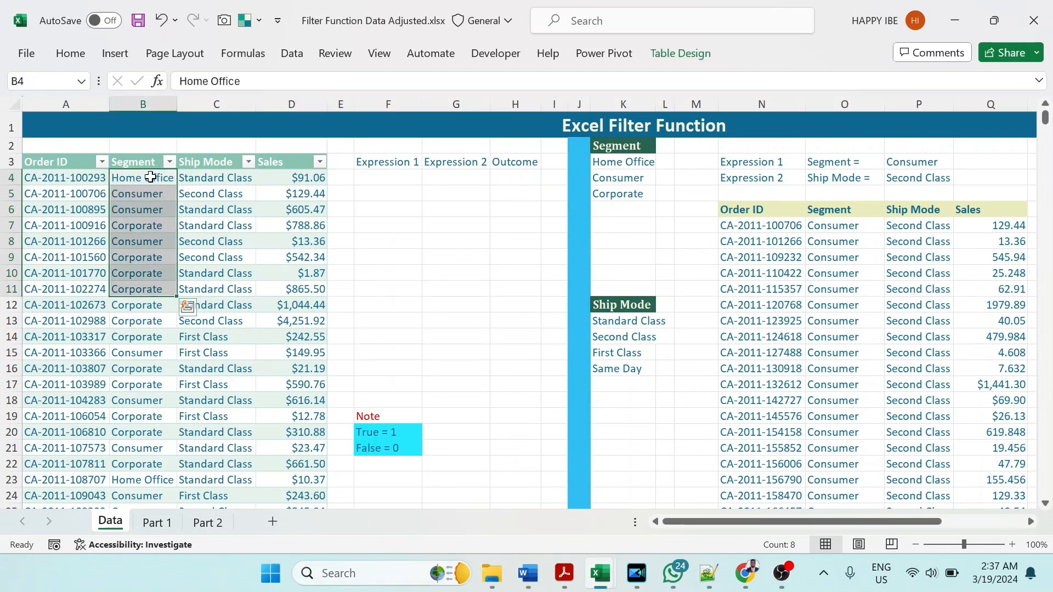
click(164, 178)
click(382, 176)
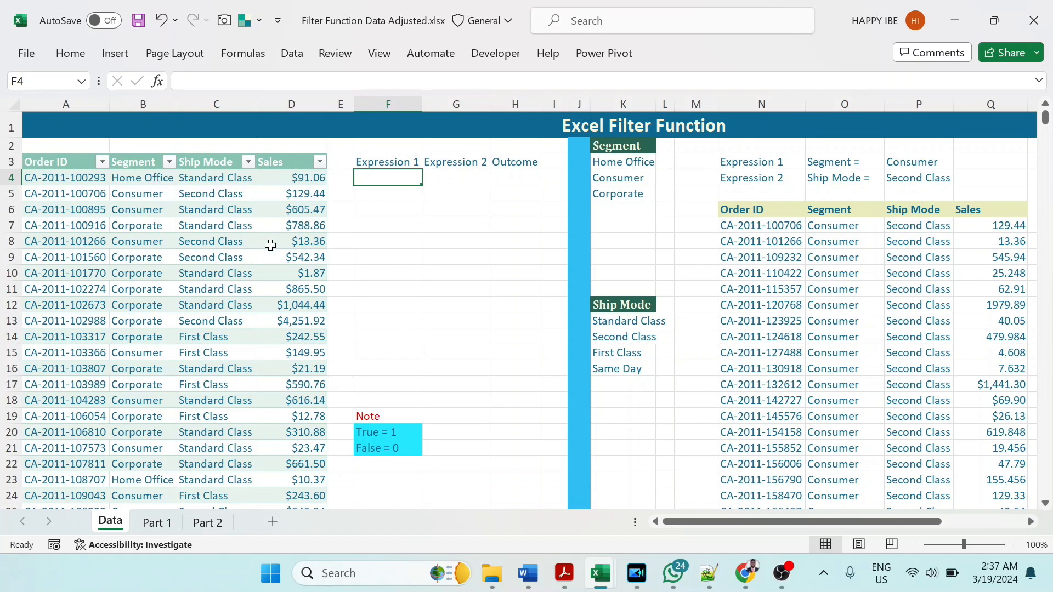
text(0)
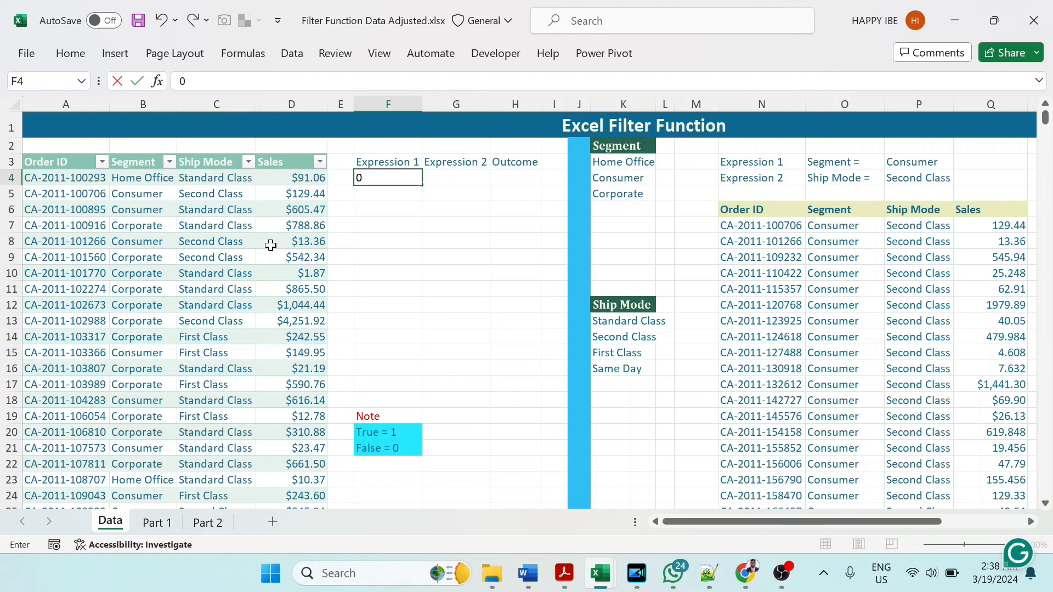
key(Return)
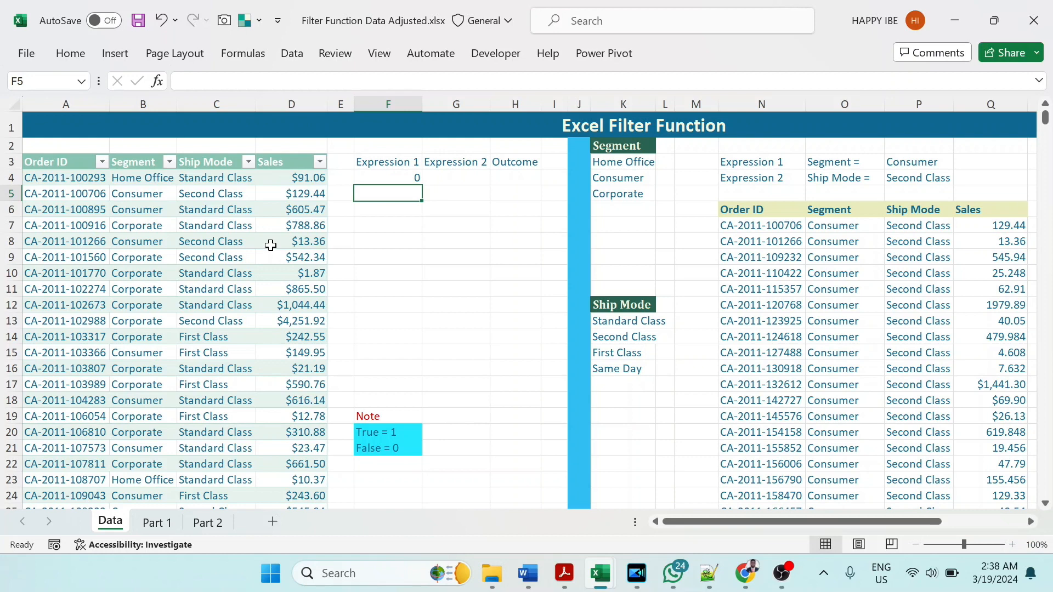
Step: Enter 1, 1, 0 and 1 in F5:F8 under Expression 1 according to each order's Segment
text(1)
key(Return)
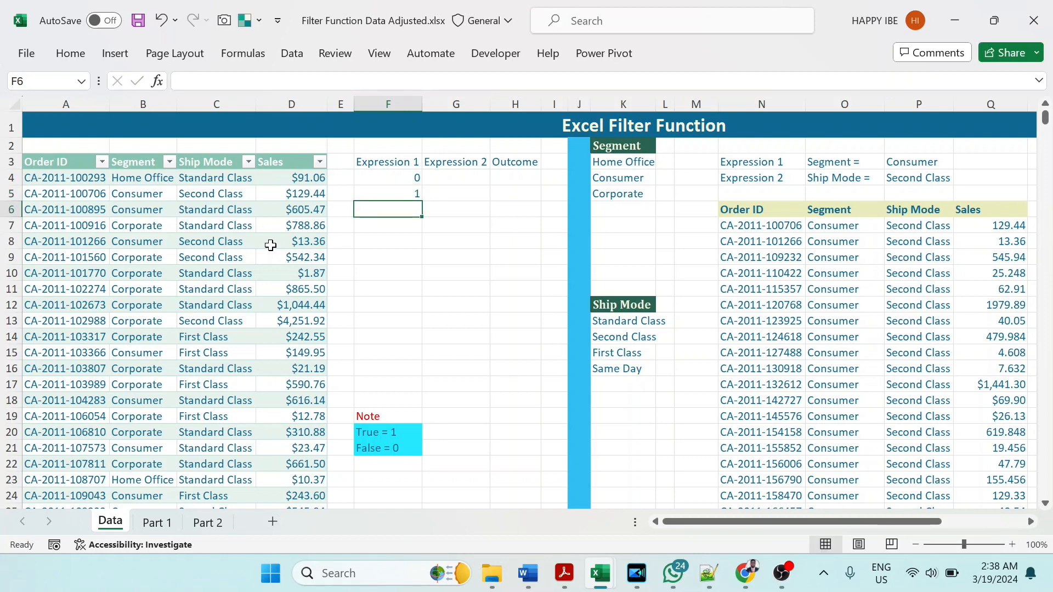
text(1)
key(Return)
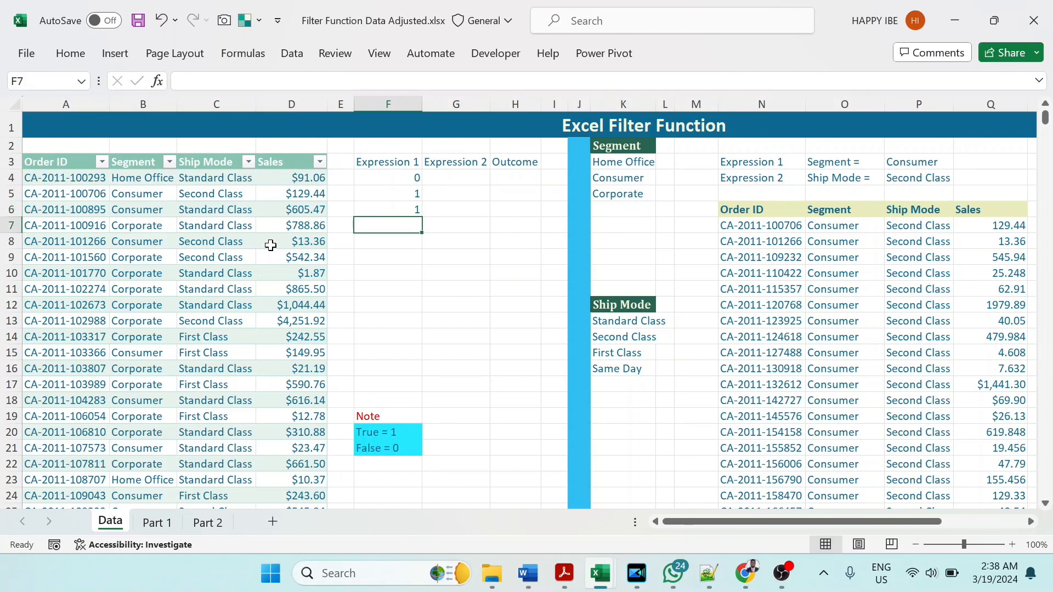
text(0)
key(Return)
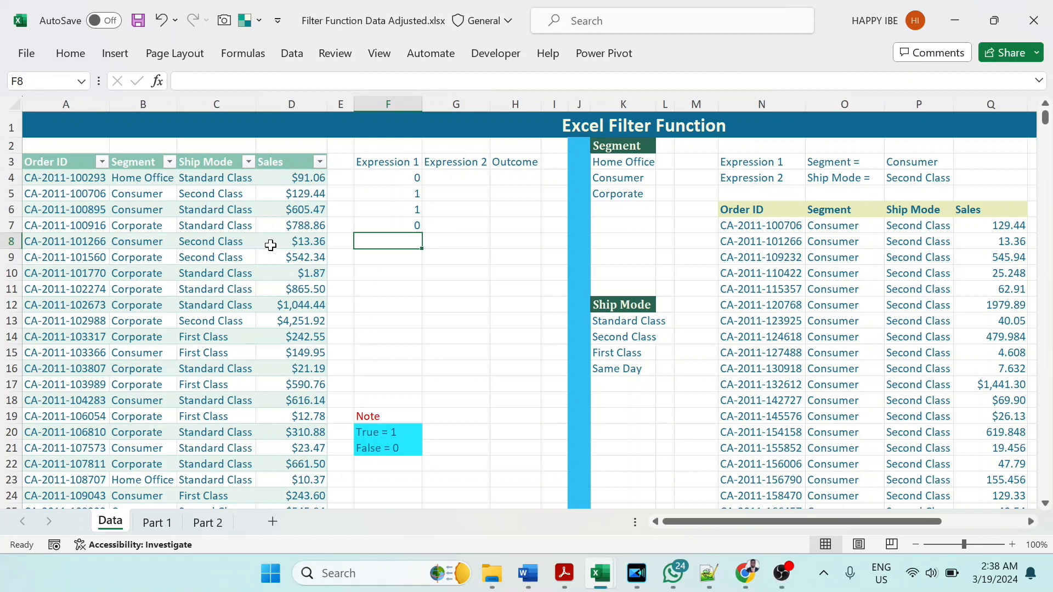
text(1)
key(Return)
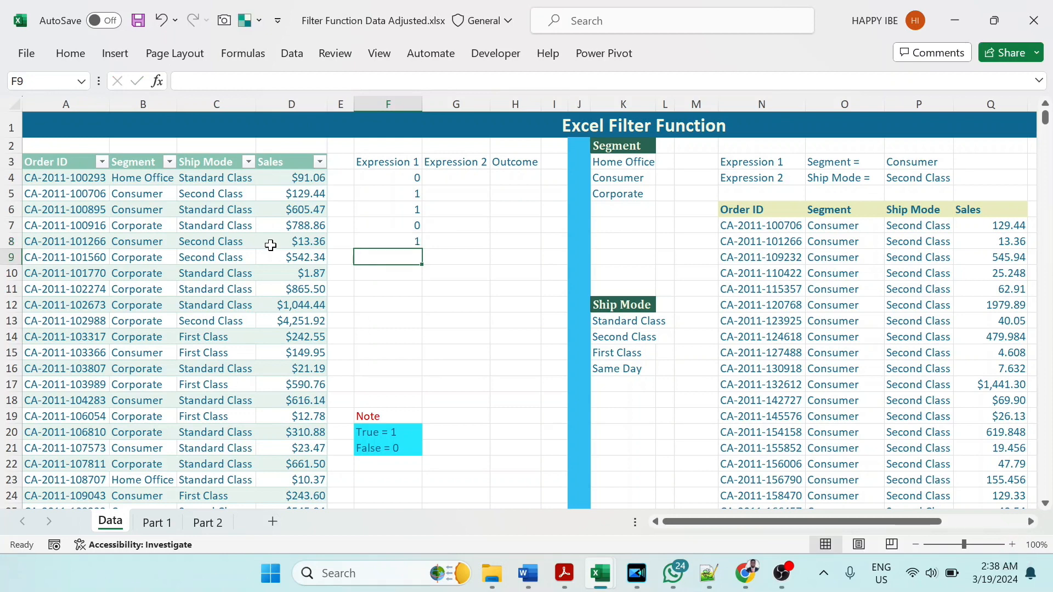
Step: Enter 0, 1 and 0 in G4:G6 under Expression 2 by comparing each order's Ship Mode with Second Class
click(452, 174)
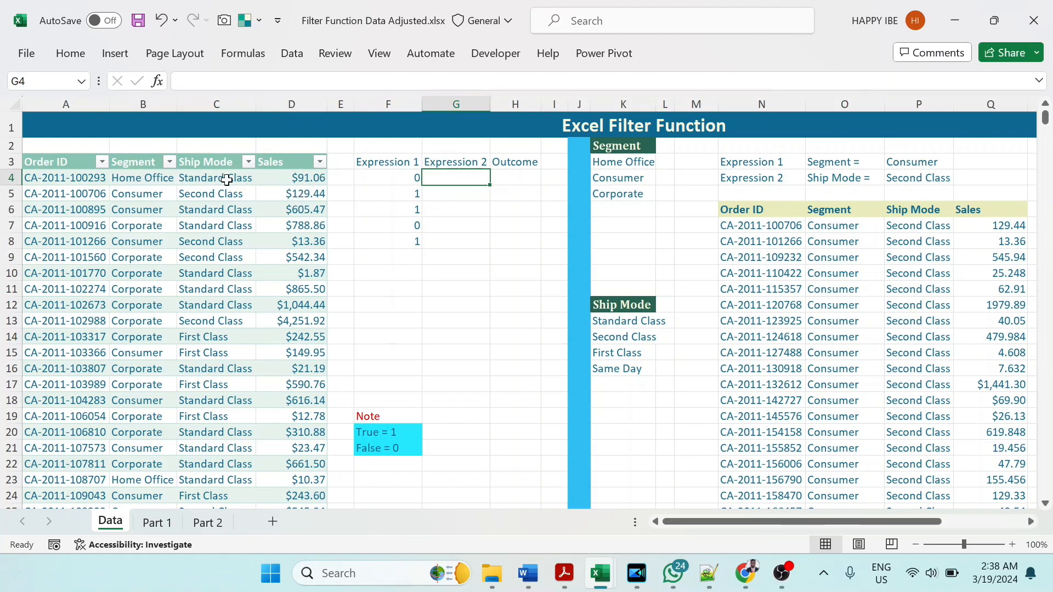
text(0)
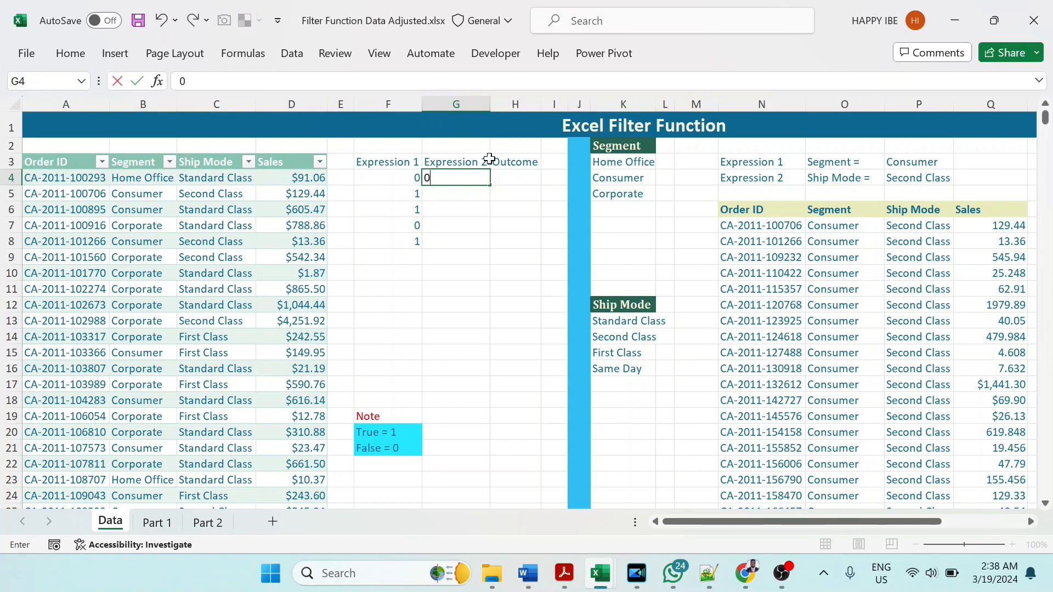
key(Return)
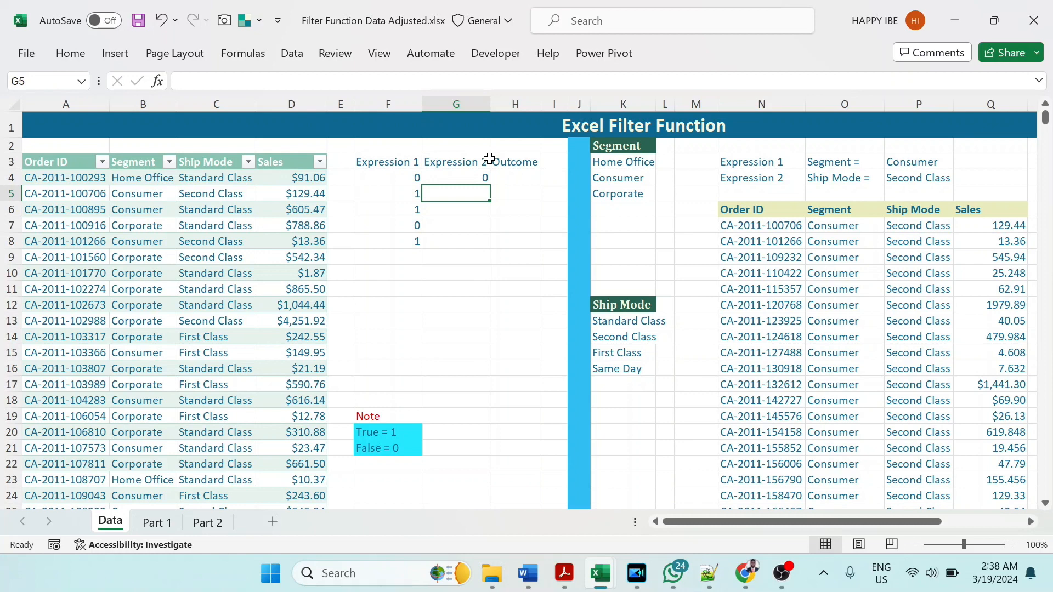
text(1)
key(Return)
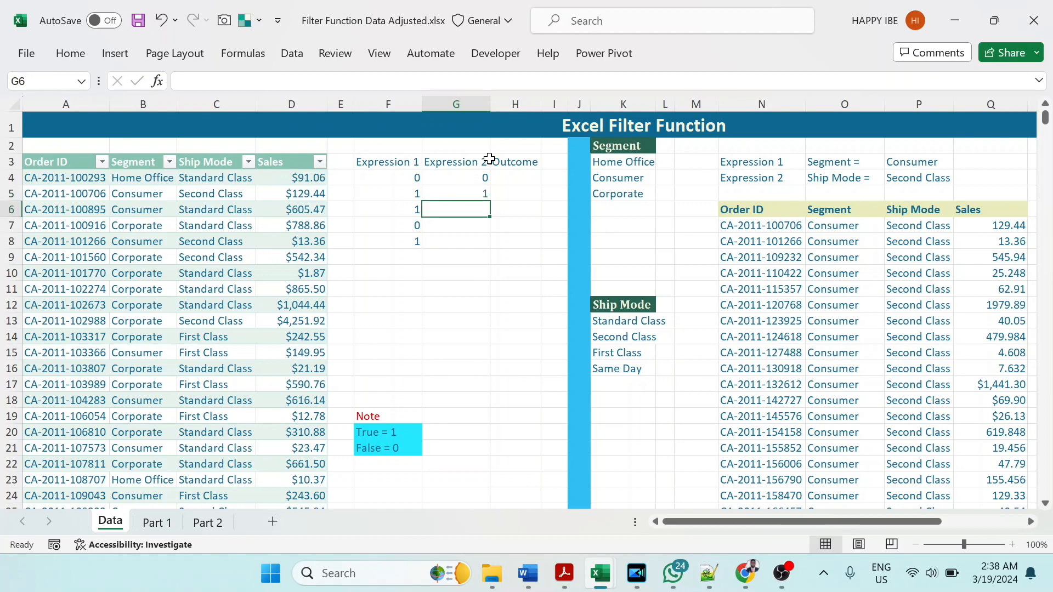
text(0)
key(Return)
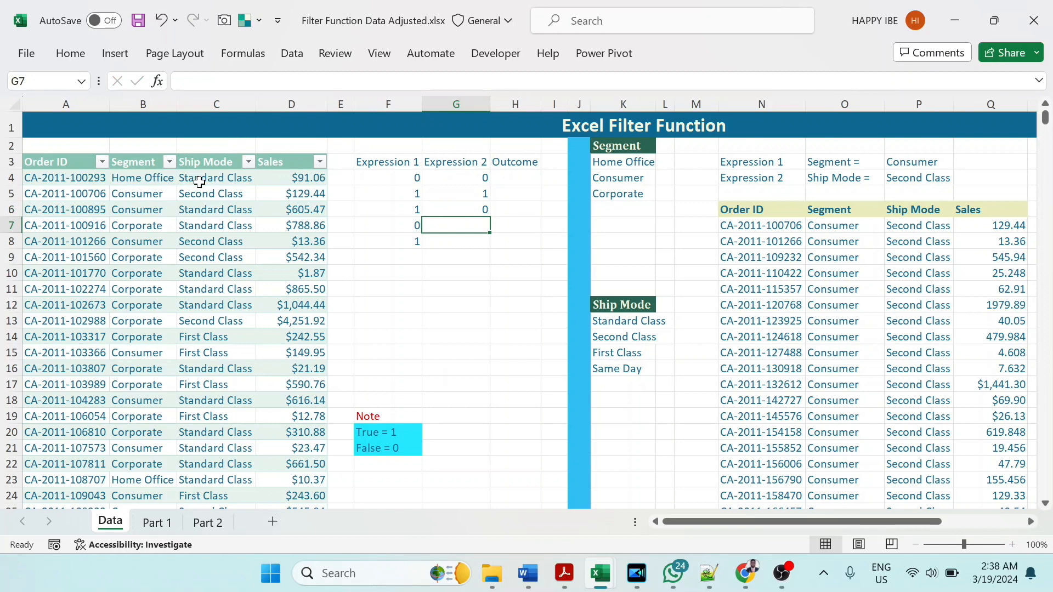
Step: Check the Ship Mode of the fourth and fifth orders and enter 0 in G7 and 1 in G8
click(201, 226)
click(469, 223)
text(0)
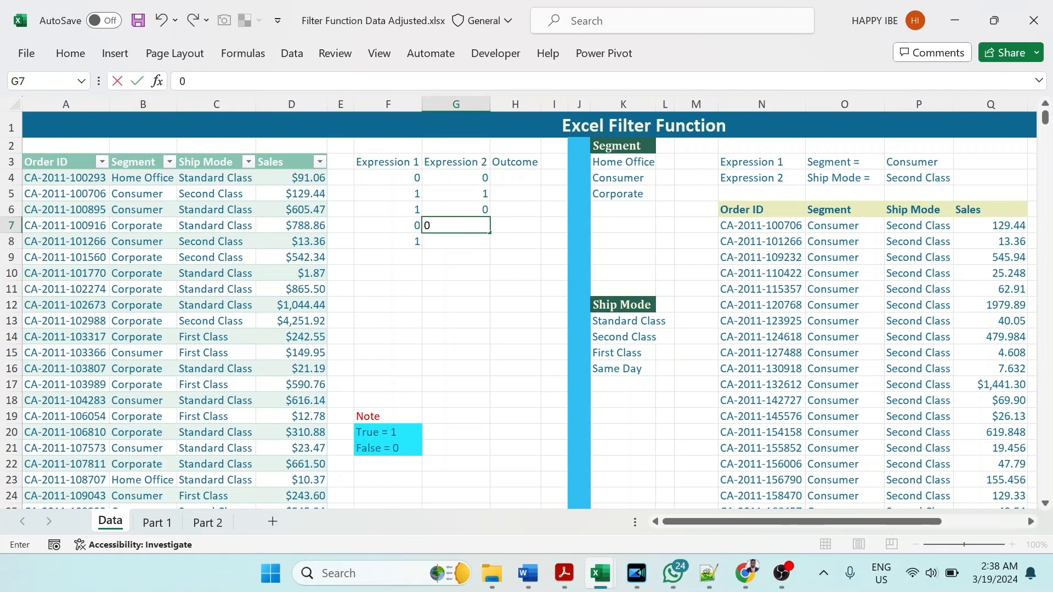
key(Return)
click(219, 244)
click(480, 247)
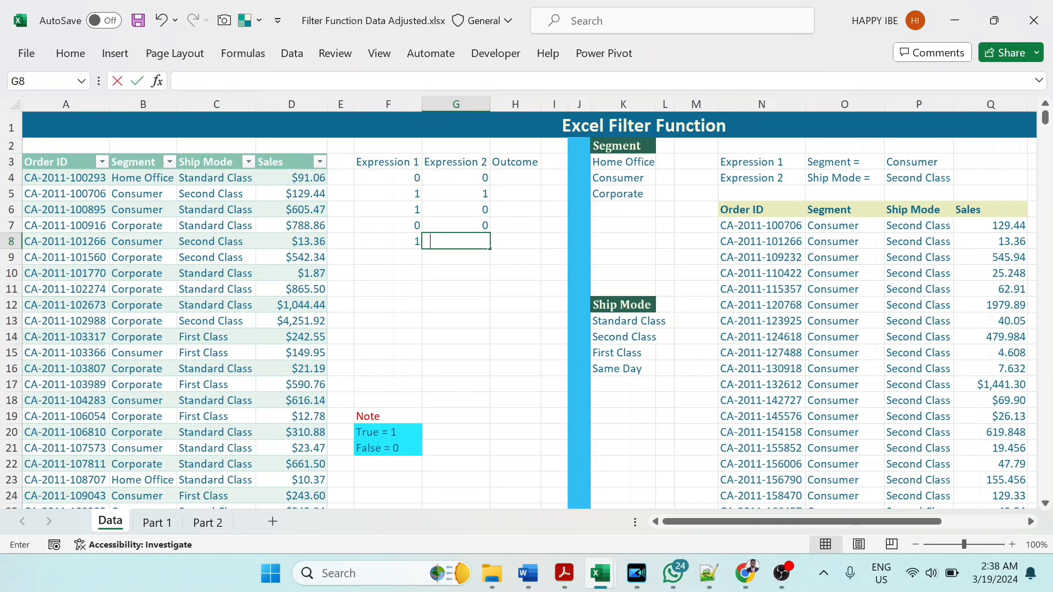
text(1)
key(Return)
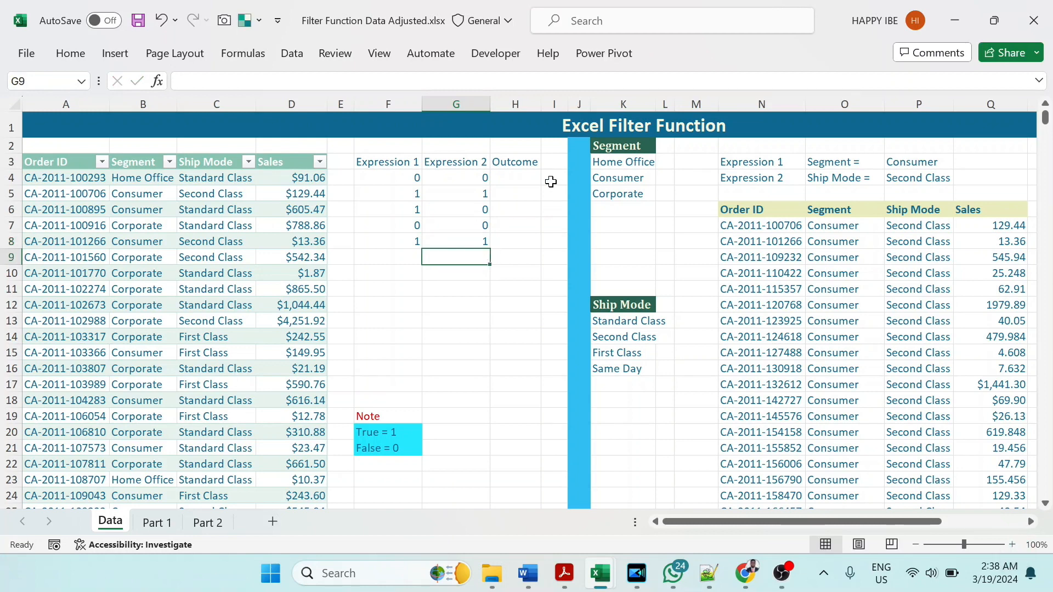
Step: Multiply the two expressions with =F4*G4 in H4 and fill the Outcome formula down to H8
click(516, 177)
text(=)
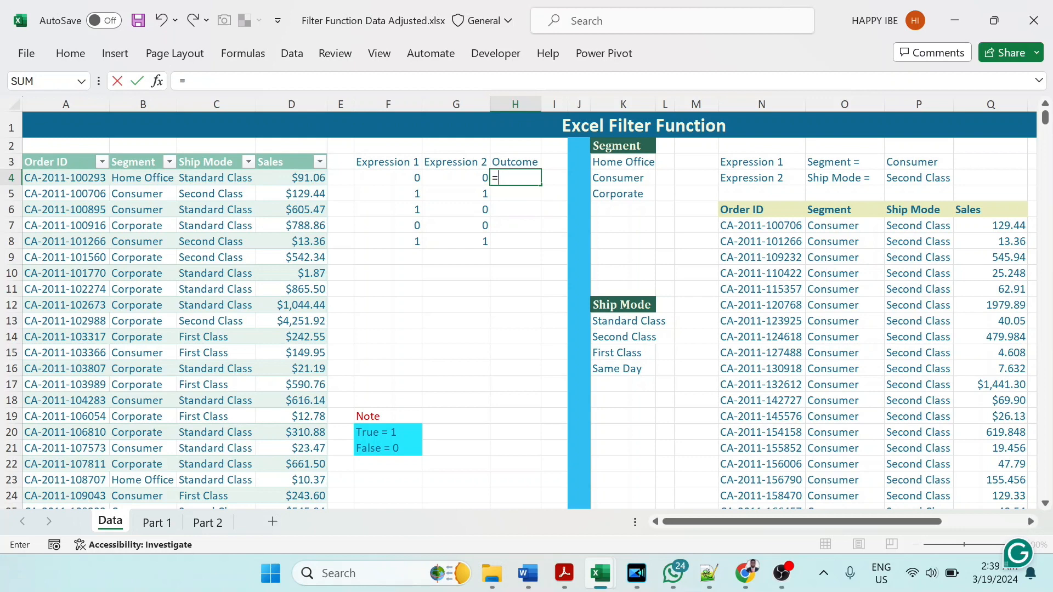
click(388, 178)
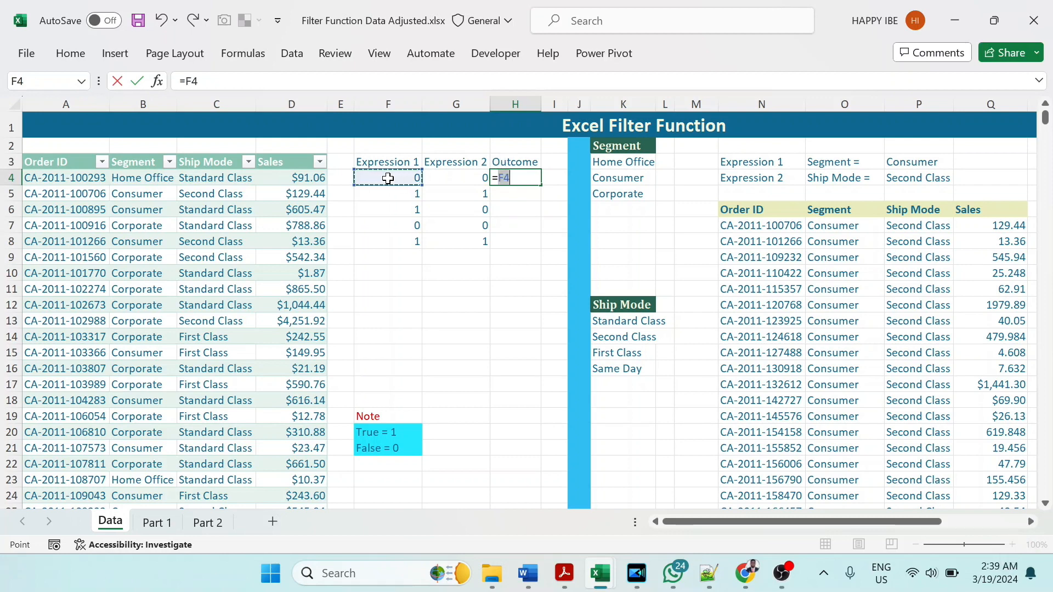
text(*)
click(464, 176)
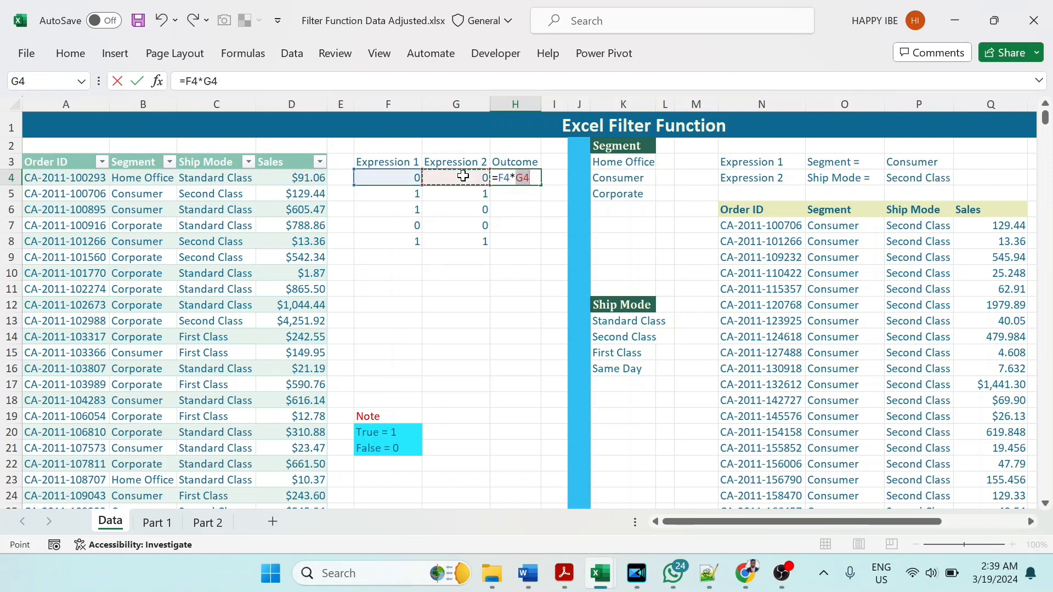
key(Return)
click(522, 177)
drag(541, 188, 536, 245)
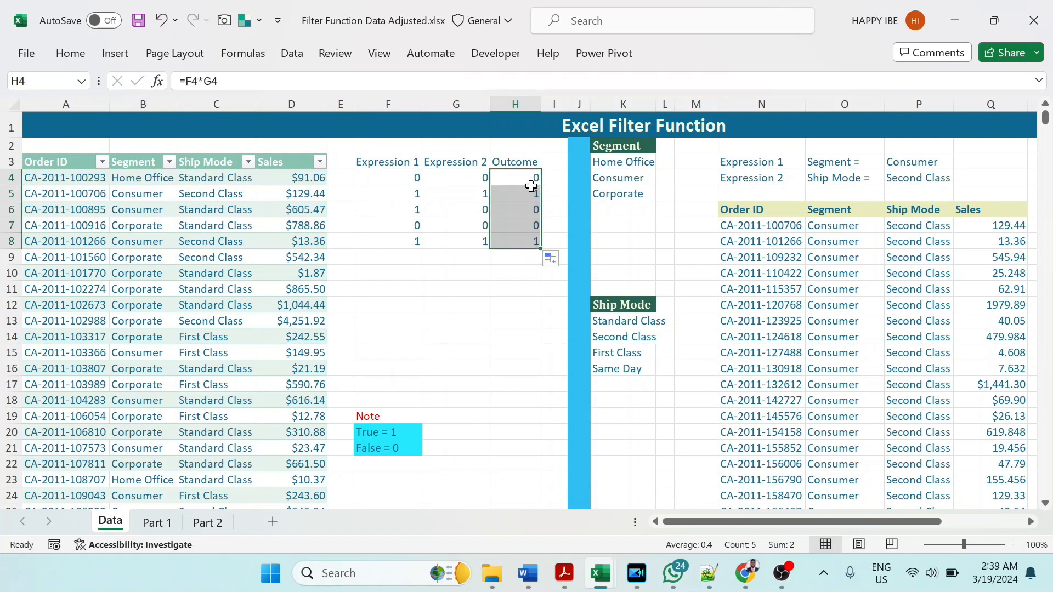
Step: Check the Outcome of each order in H4:H8 against the multiplied conditions in the N7 FILTER formula
click(527, 178)
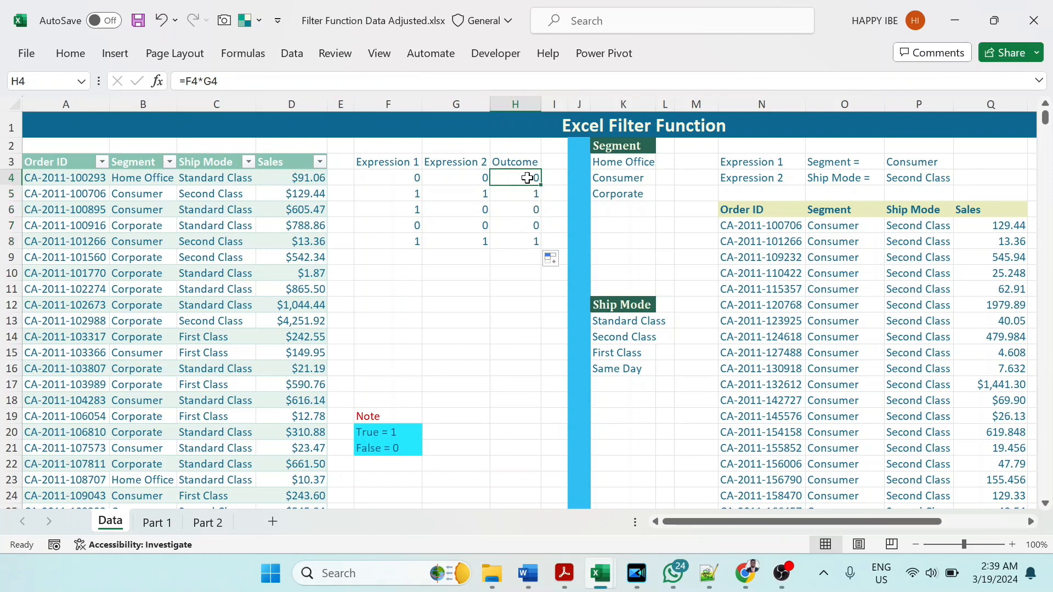
click(529, 193)
click(526, 212)
click(526, 226)
click(530, 242)
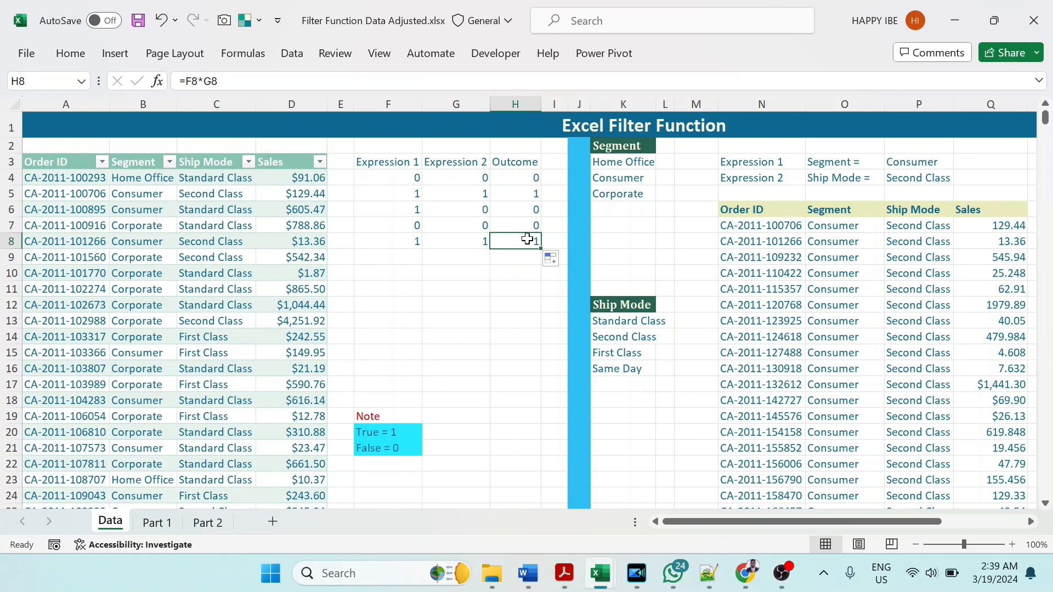
click(737, 229)
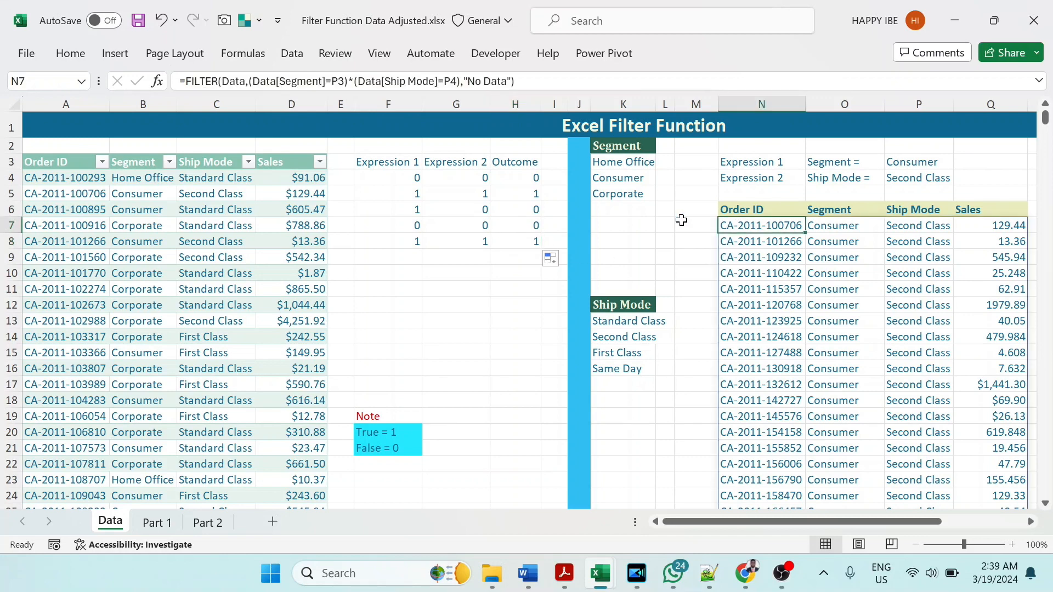
drag(250, 81, 460, 81)
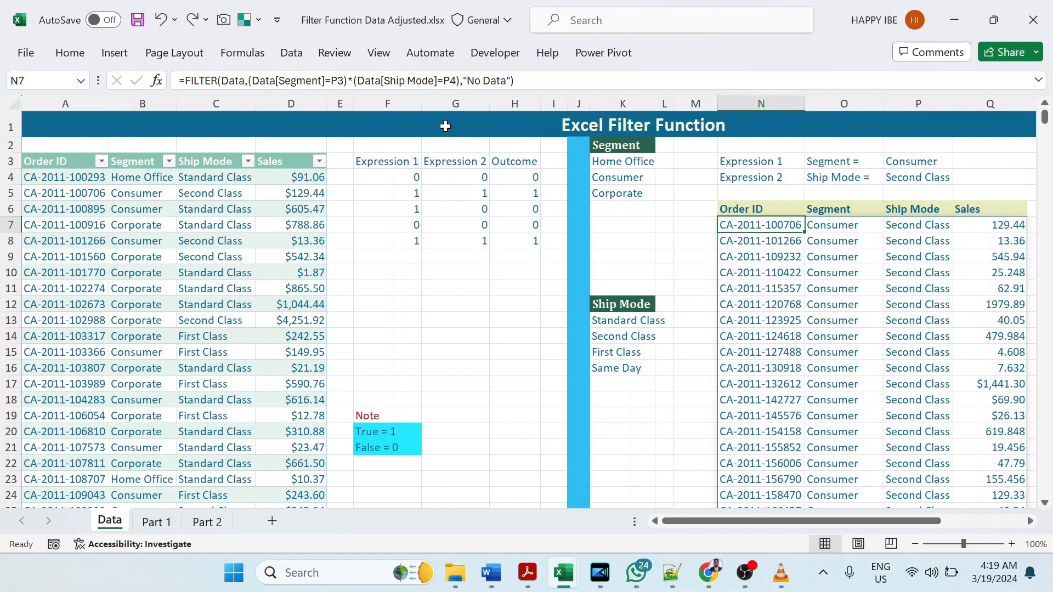
Step: Replace the * between the Segment and Ship Mode conditions in the N7 FILTER formula with + for OR logic
click(353, 81)
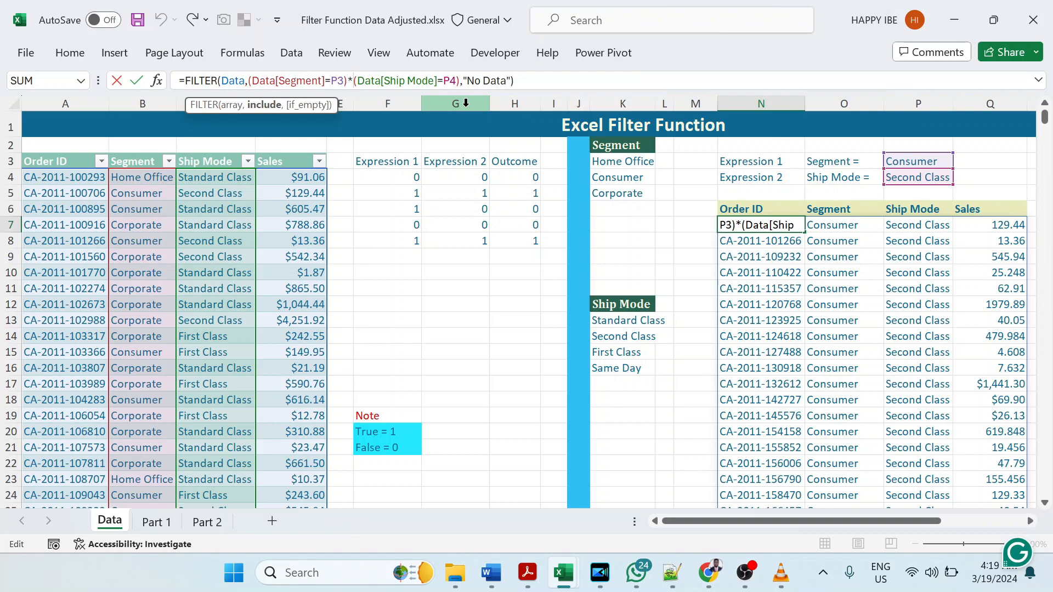
key(BackSpace)
text(+)
key(Return)
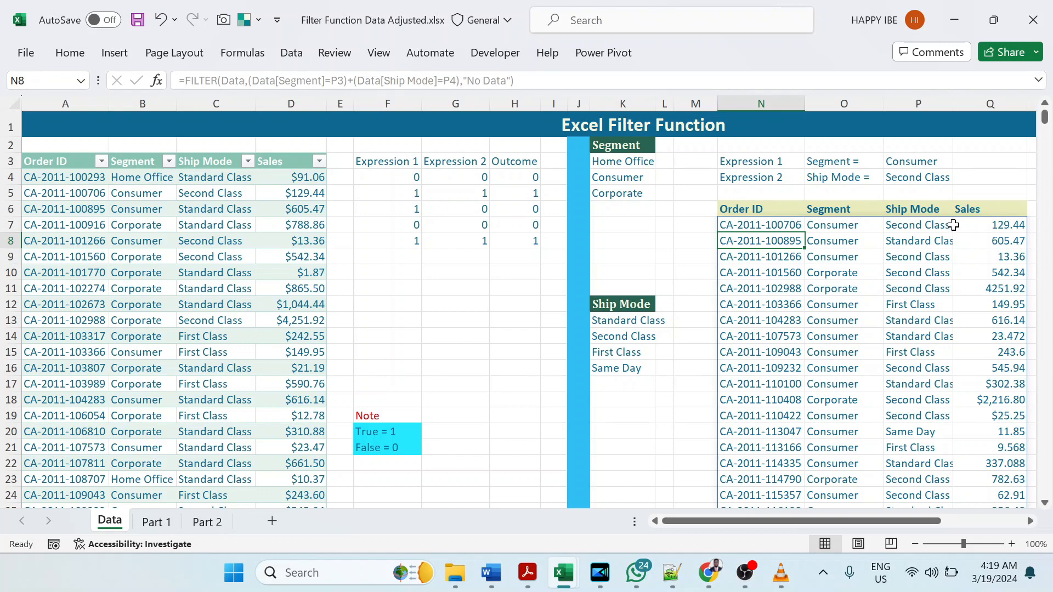
Step: Check the Segment and Ship Mode values of the filtered rows against the OR condition
click(853, 242)
drag(860, 244, 859, 259)
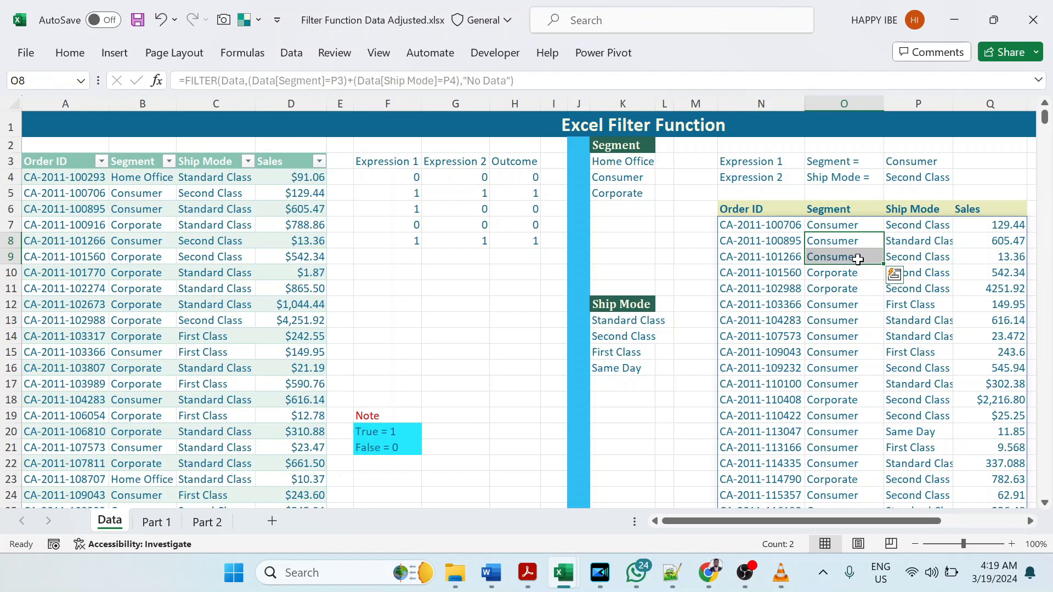
click(873, 245)
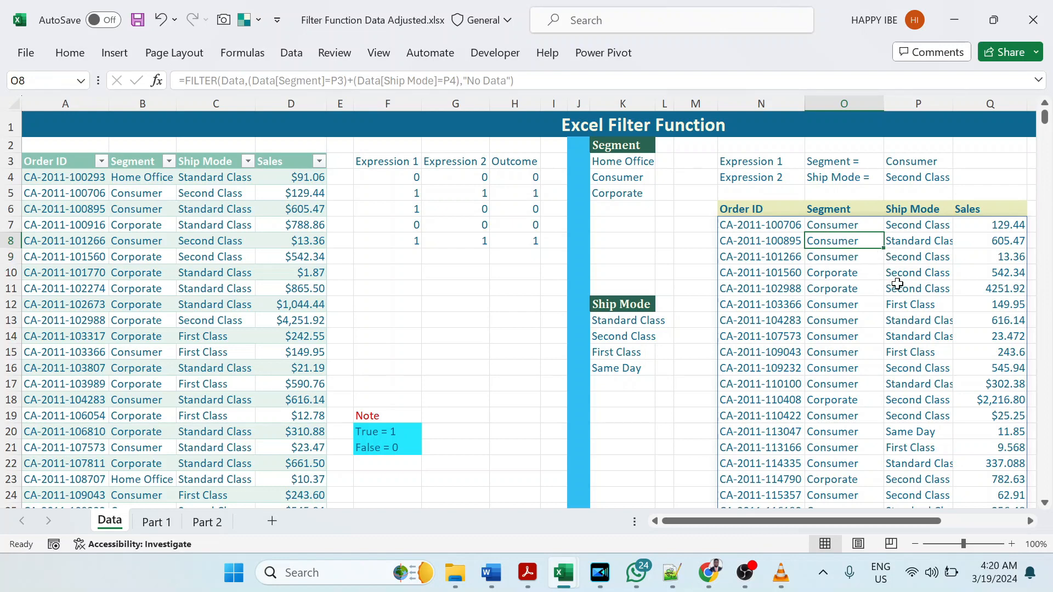
drag(929, 272, 923, 290)
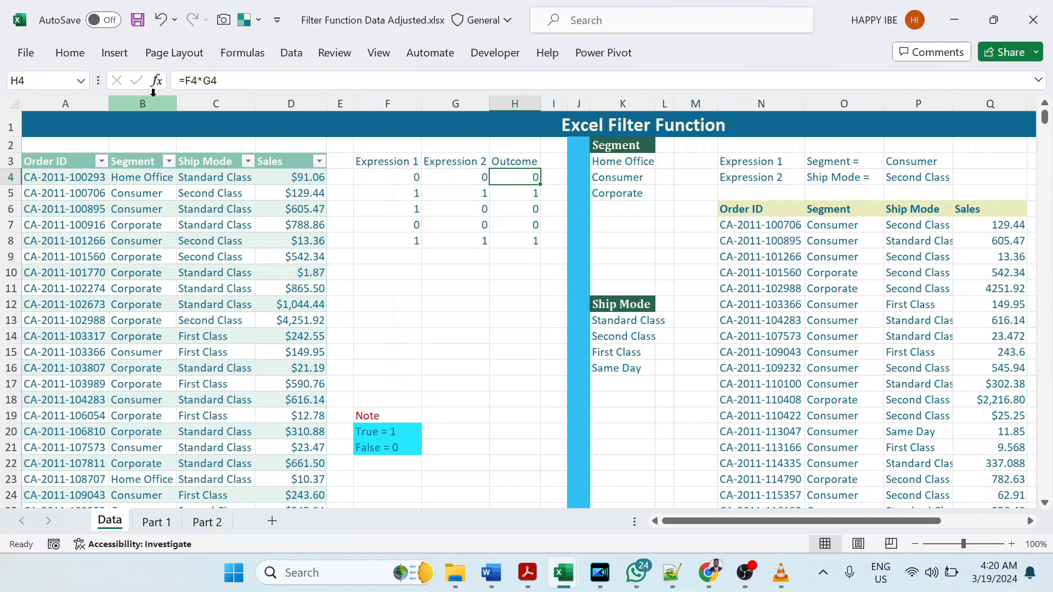
Step: Change the Outcome formula in H4 to =F4+G4 and fill it down to H8
click(202, 81)
key(BackSpace)
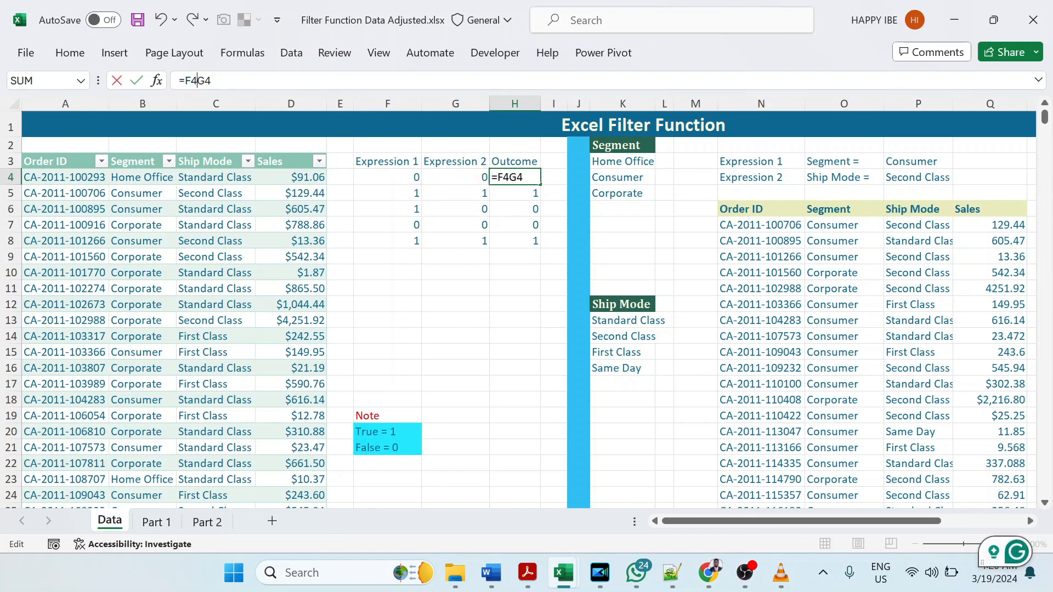
text(+)
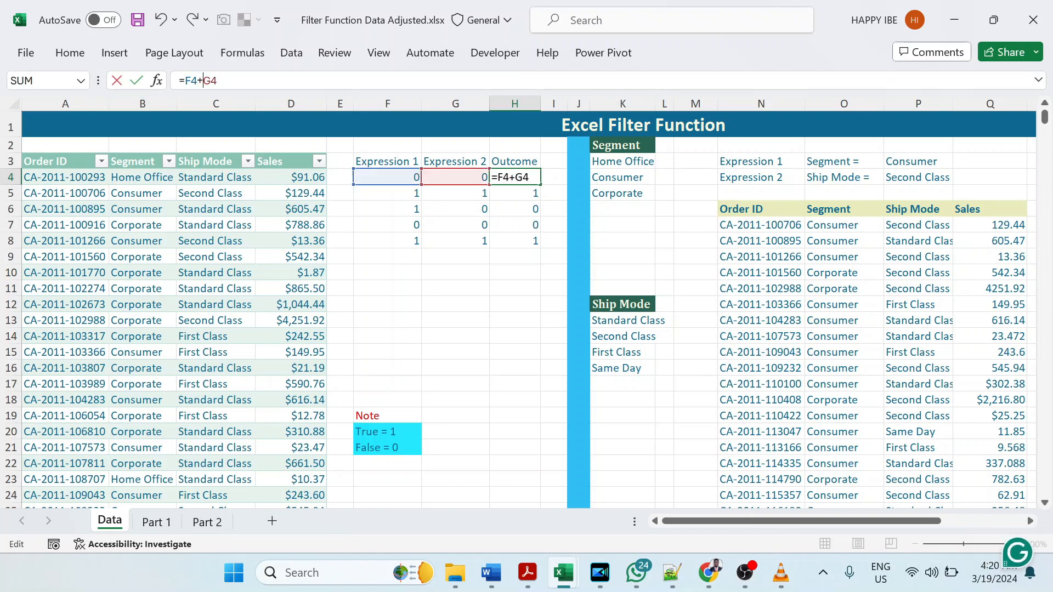
key(Return)
click(535, 177)
key(ctrl+shift+Down)
key(ctrl+d)
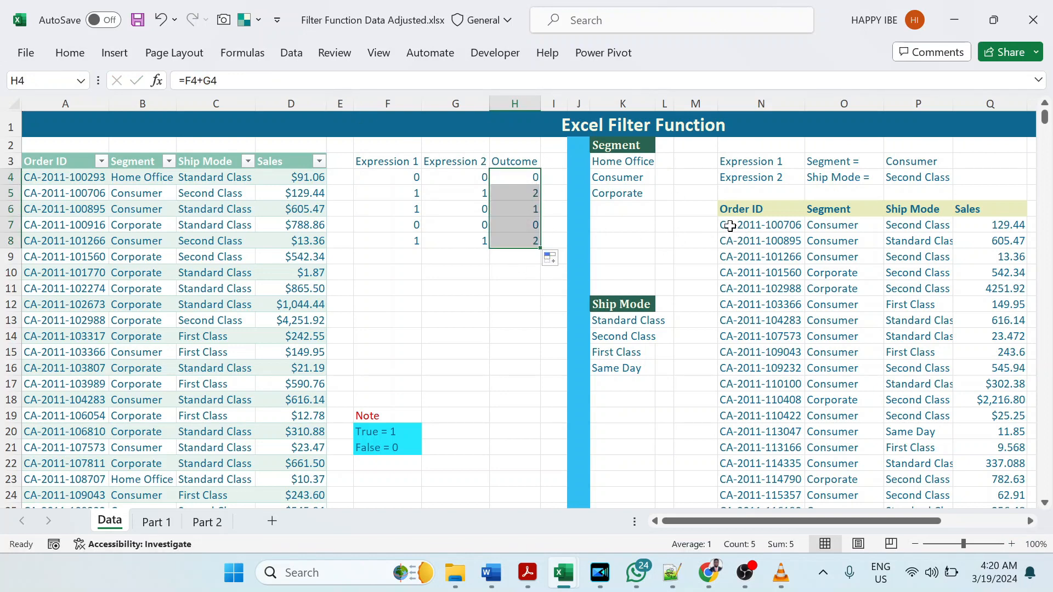
Step: Examine what the added Segment and Ship Mode conditions evaluate to in the N7 FILTER formula
click(735, 226)
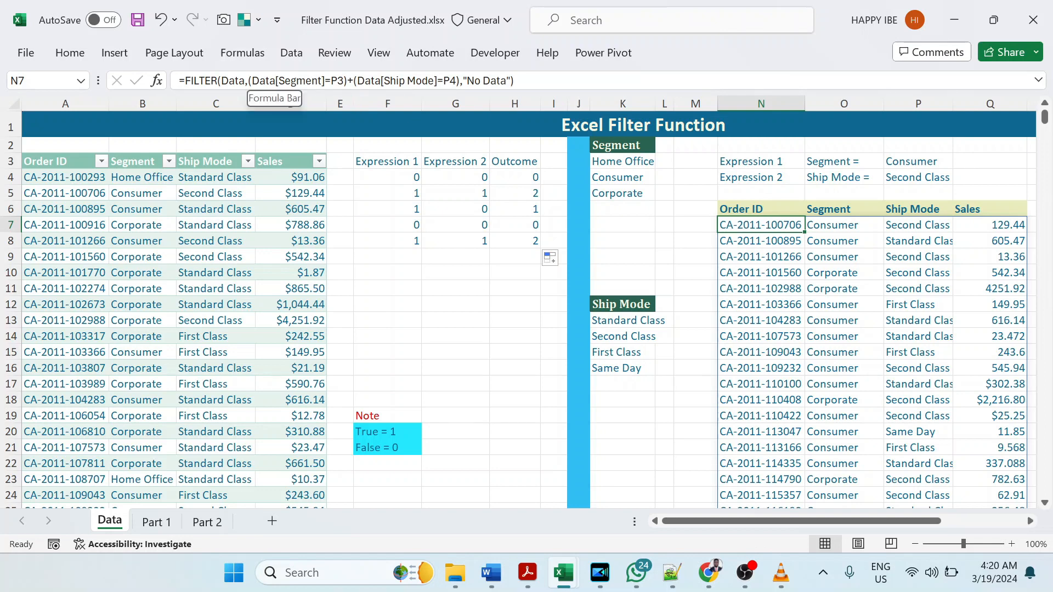
drag(248, 81, 460, 81)
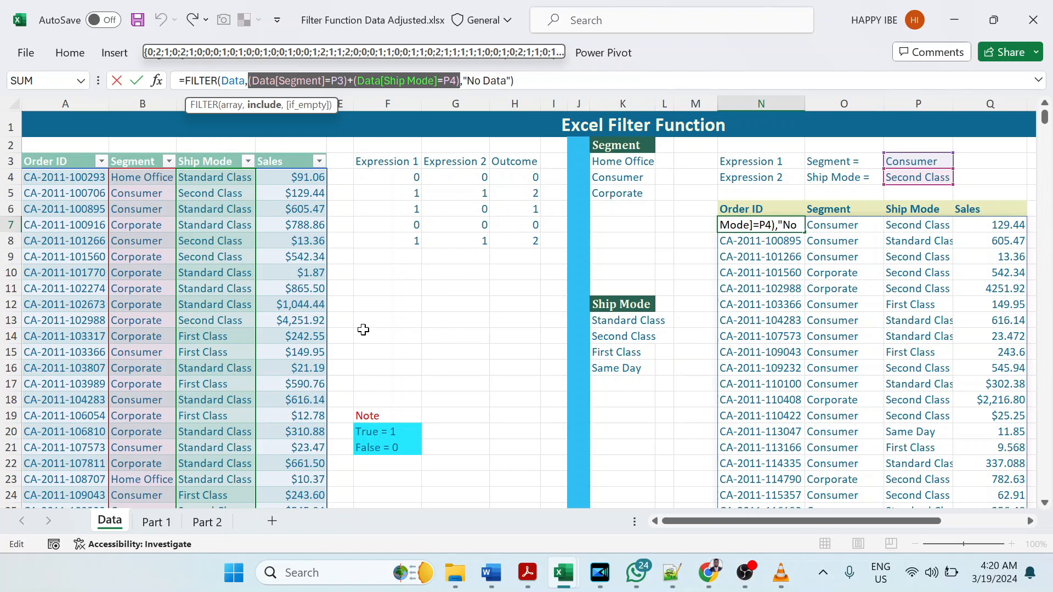
Step: On the Part 2 sheet, begin a FILTER formula in A8 with the Data table as its array
click(207, 521)
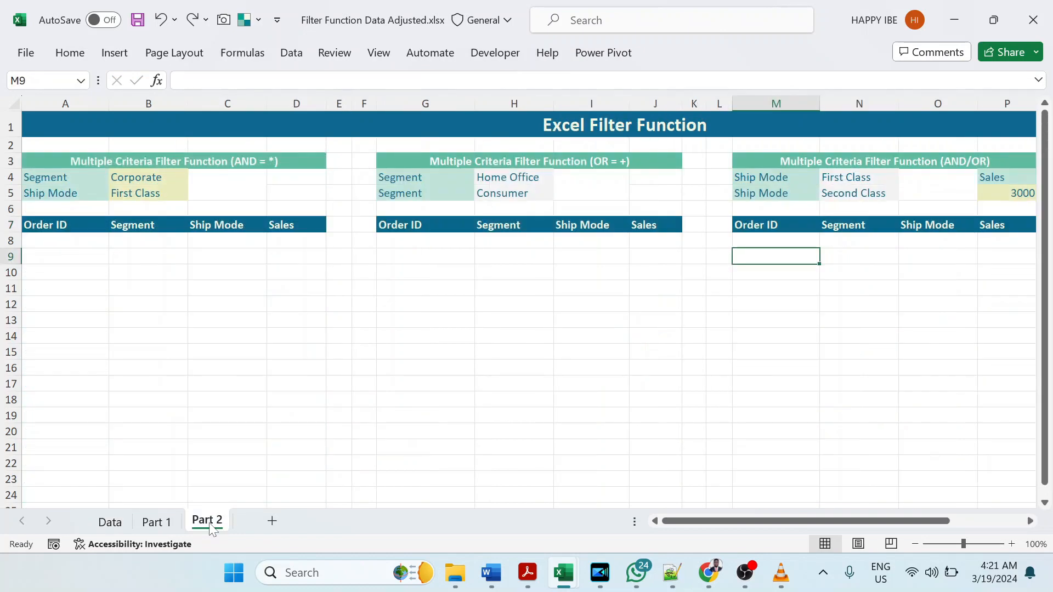
click(94, 242)
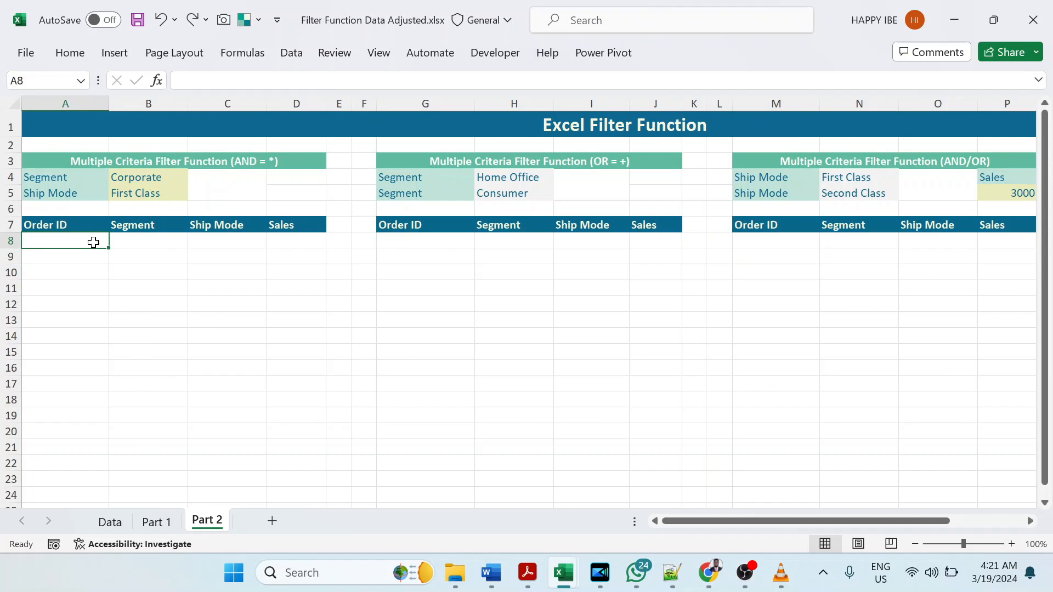
text(=)
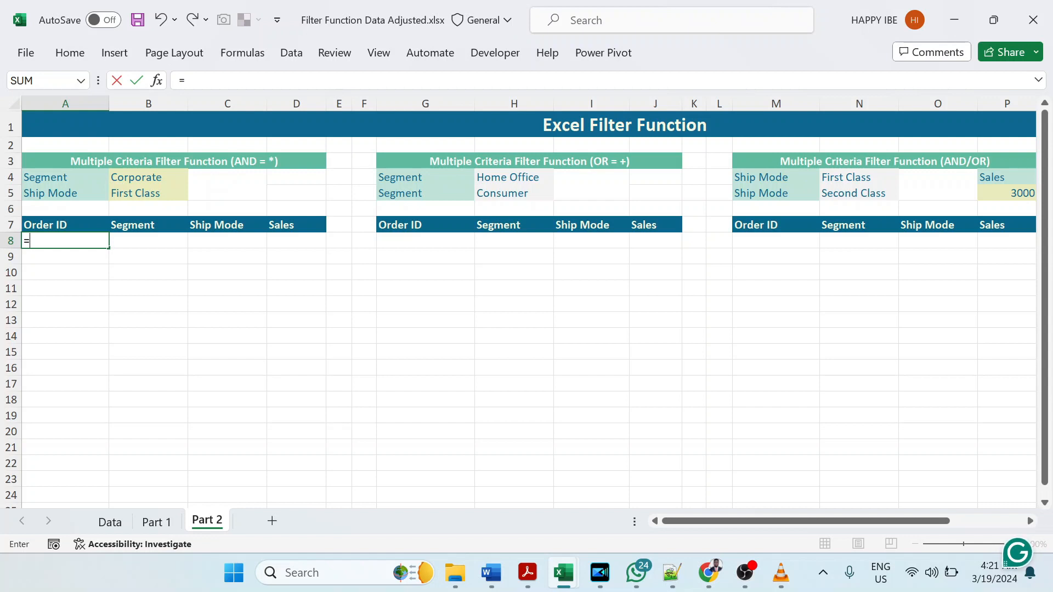
text(f)
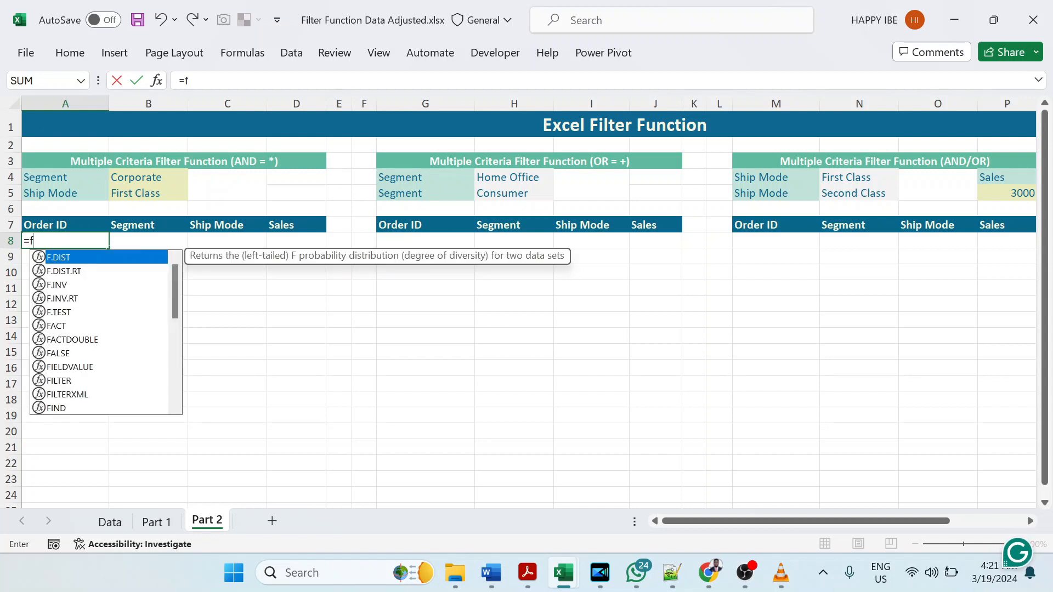
text(ilter)
key(Tab)
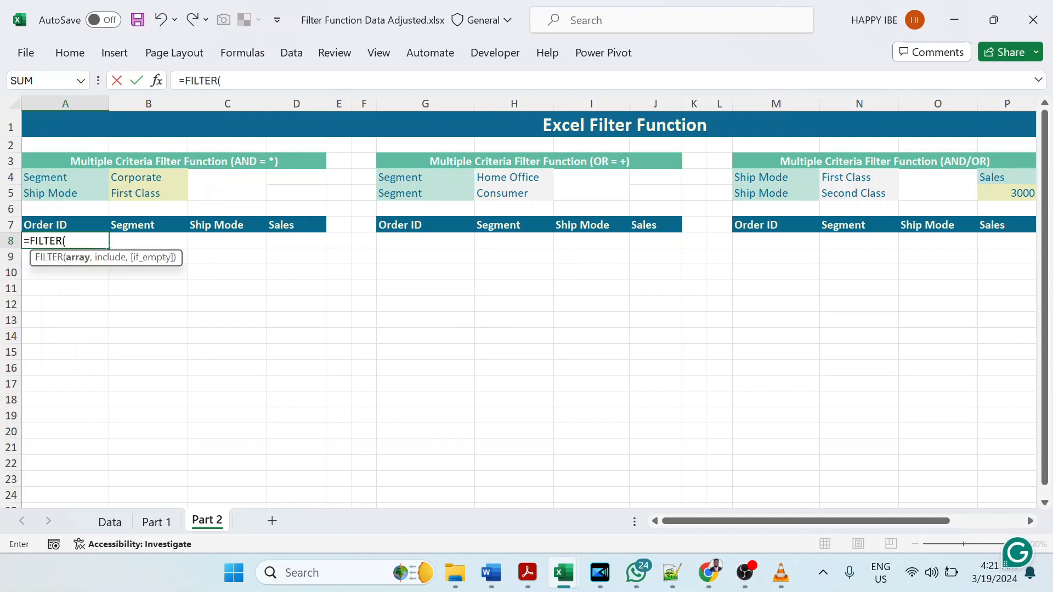
text(Data)
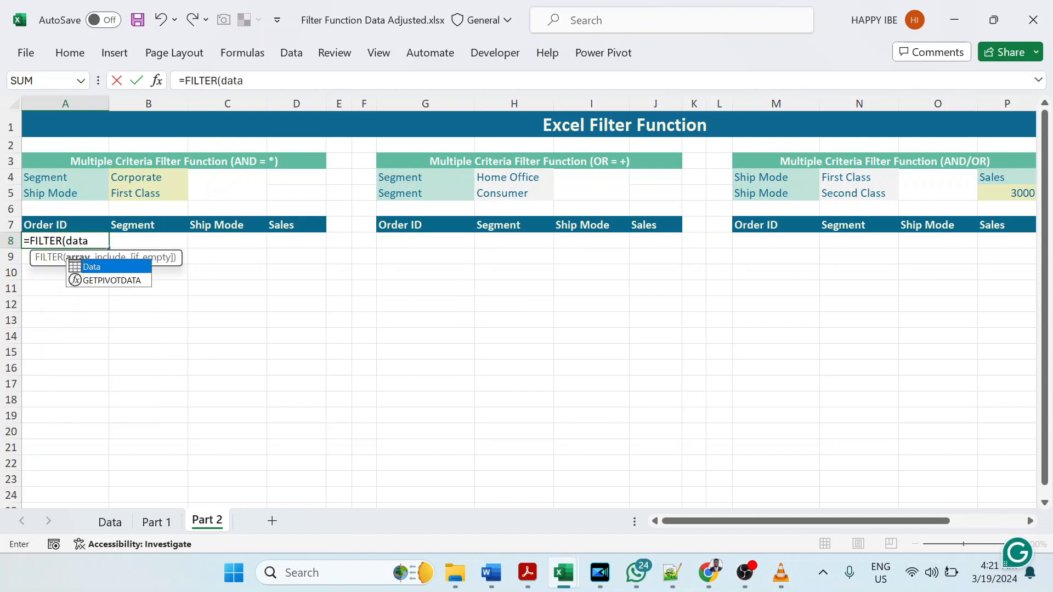
text(,()
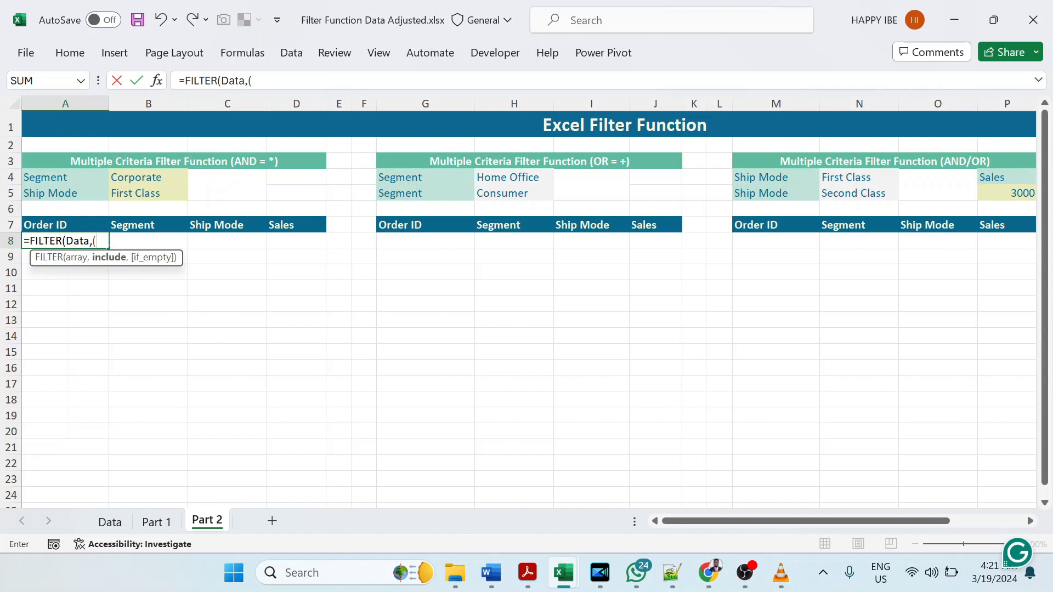
Step: Enter (Data[Segment]=B4) as the first include condition of the A8 FILTER formula
text(Data)
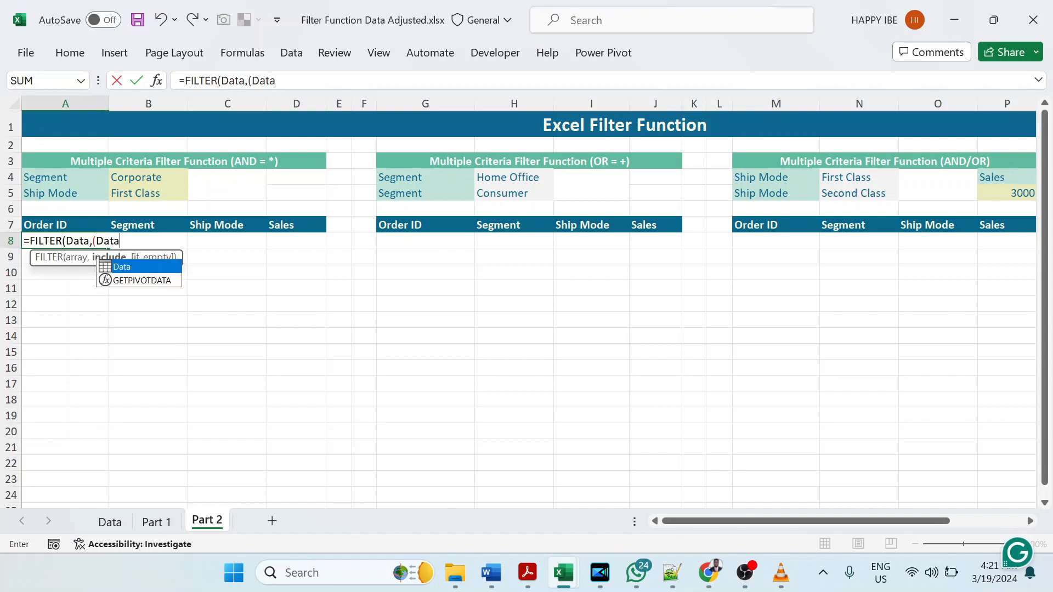
key(Tab)
text([)
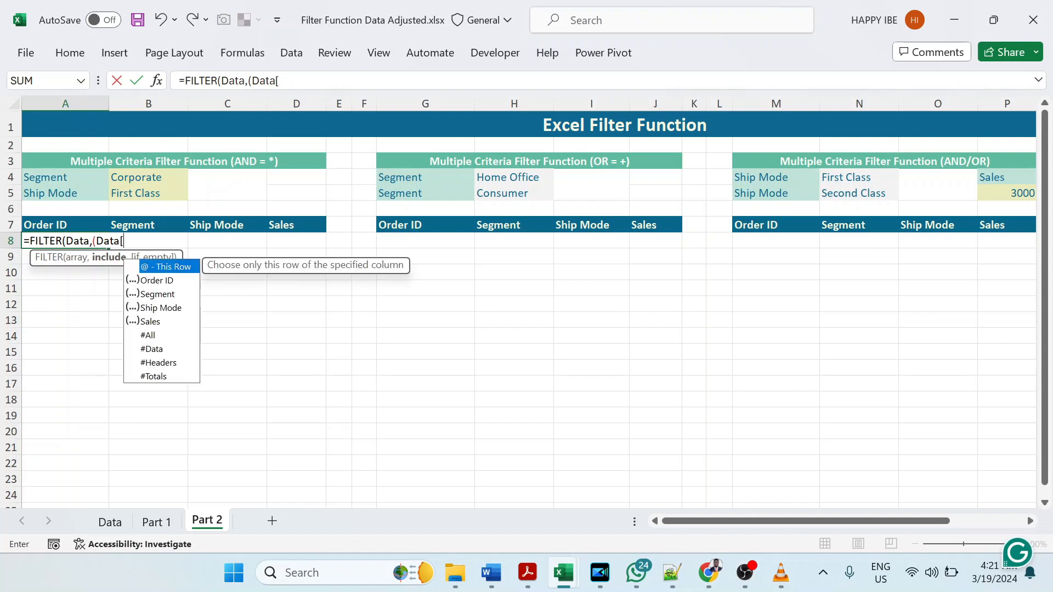
text(se)
key(Tab)
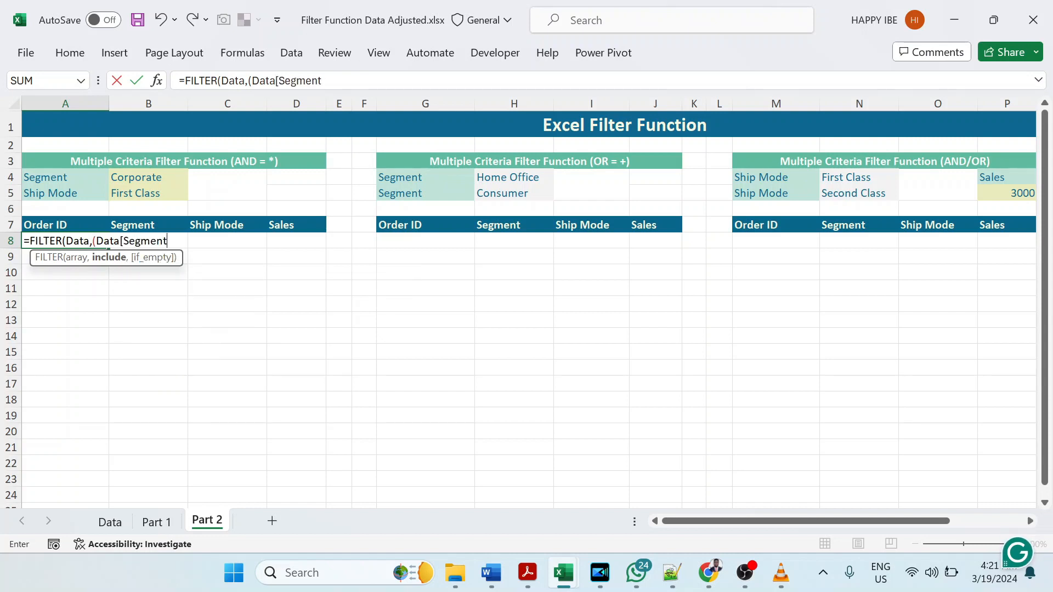
text(]=)
click(156, 177)
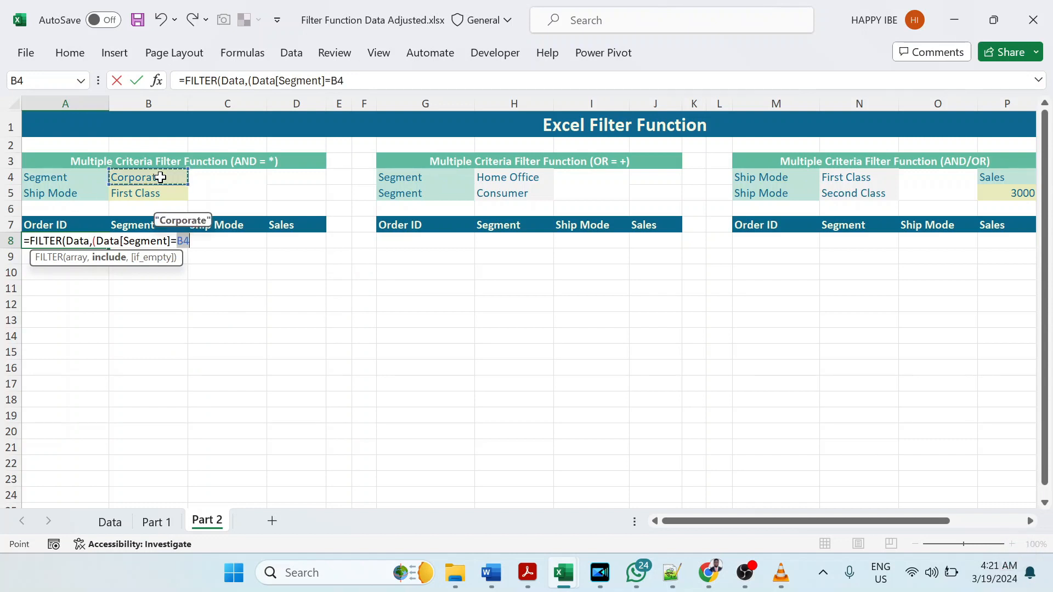
text()*)
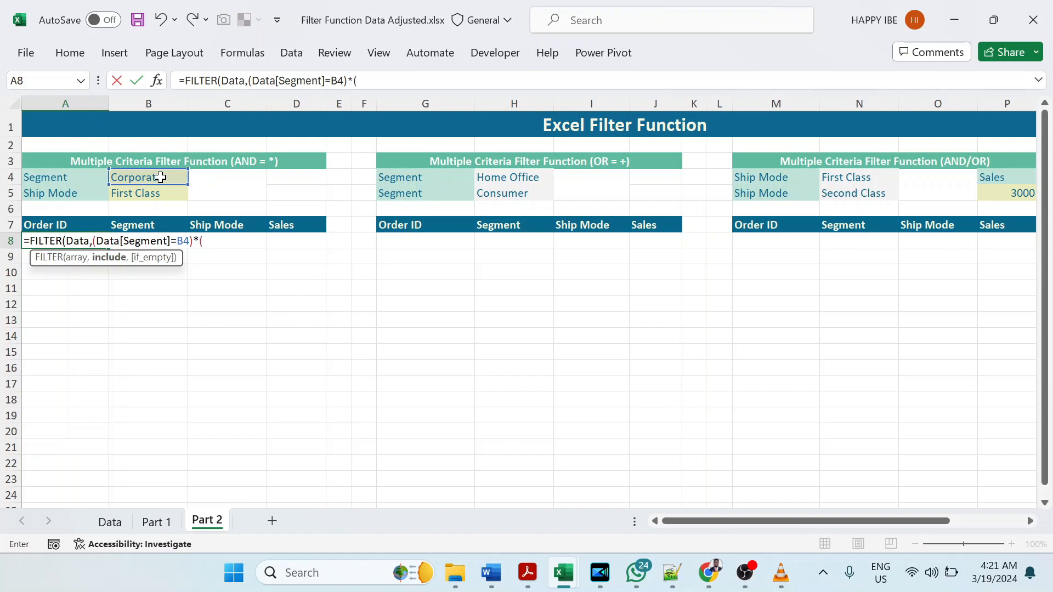
text((Data)
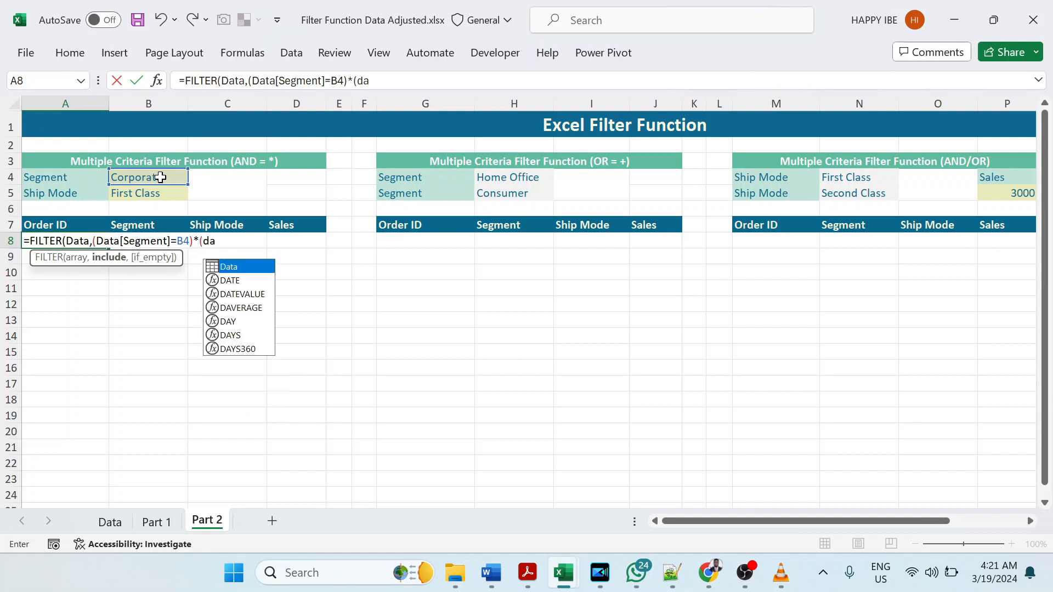
text([)
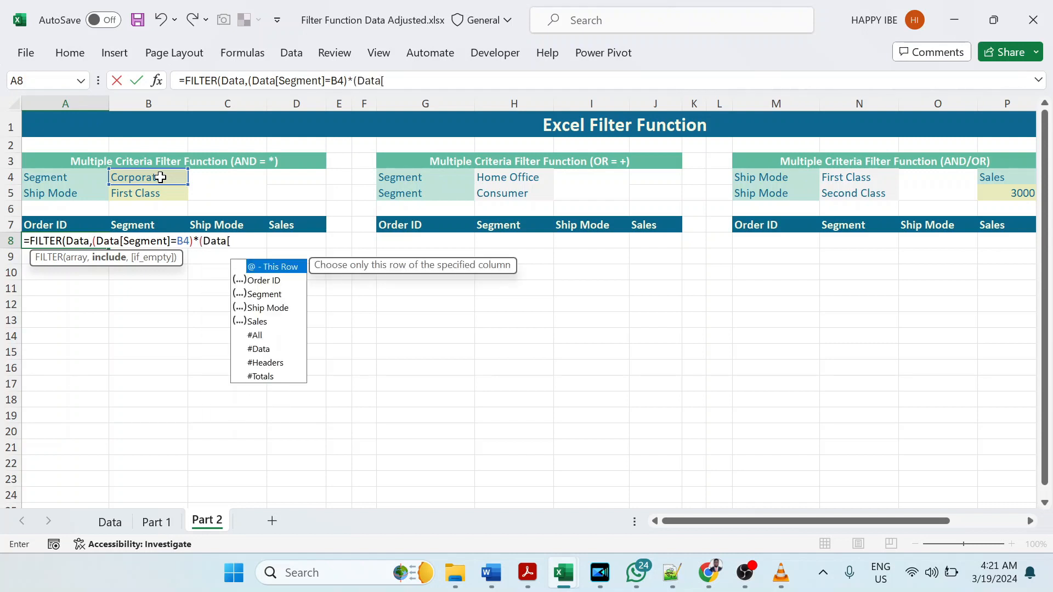
text(shi)
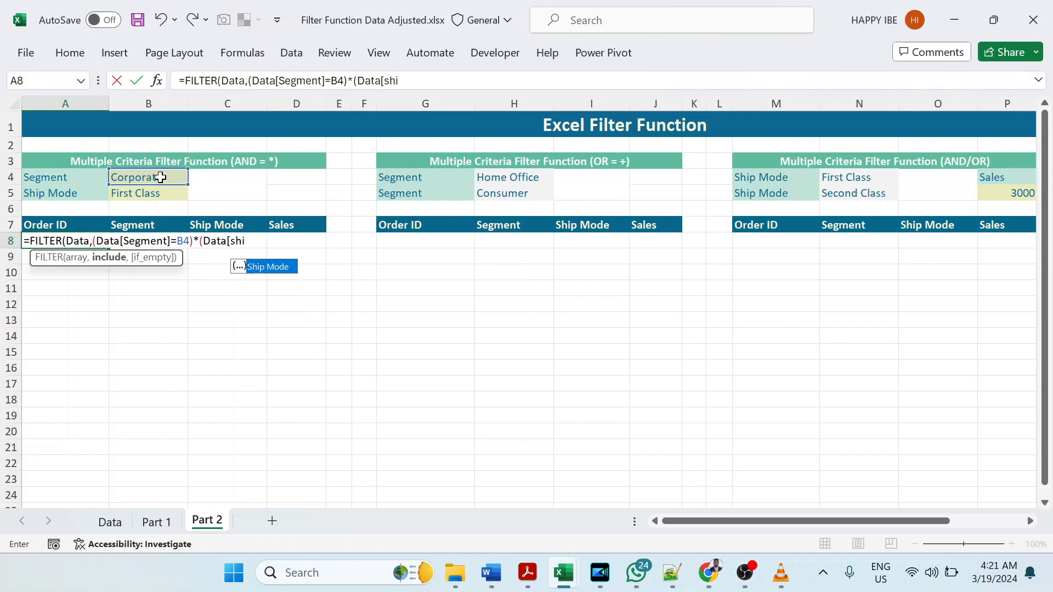
Step: Multiply the Segment condition in the A8 formula by (Data[Ship Mode]=B5) for AND logic
key(Tab)
text(])
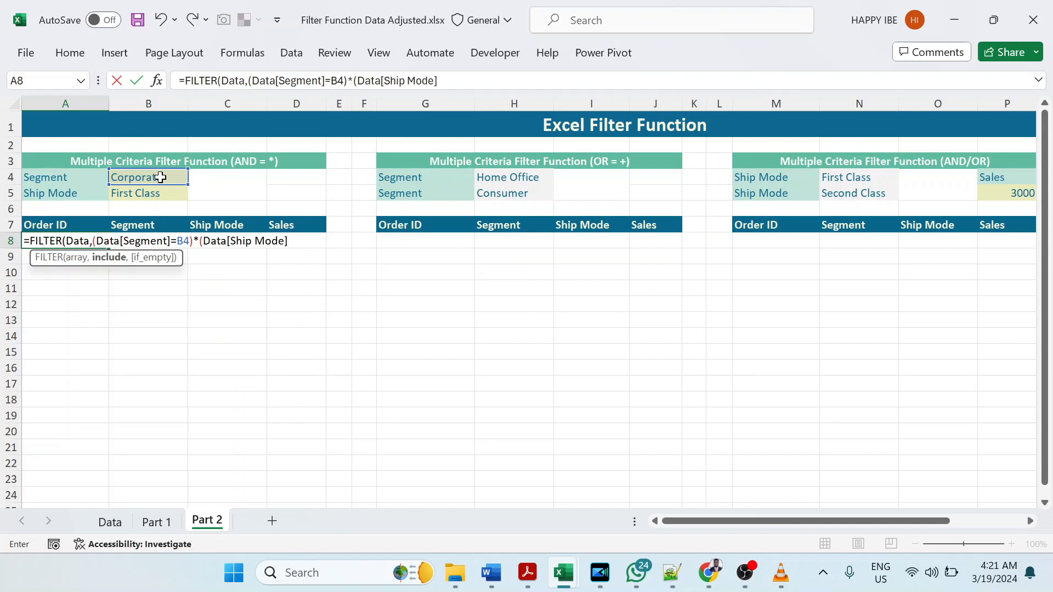
click(158, 192)
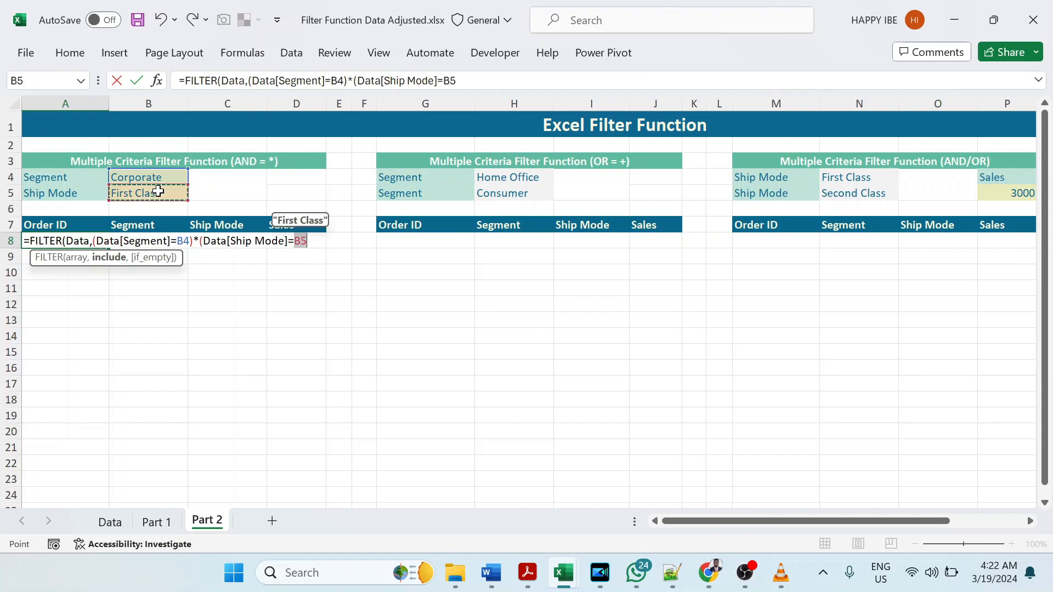
text(),)
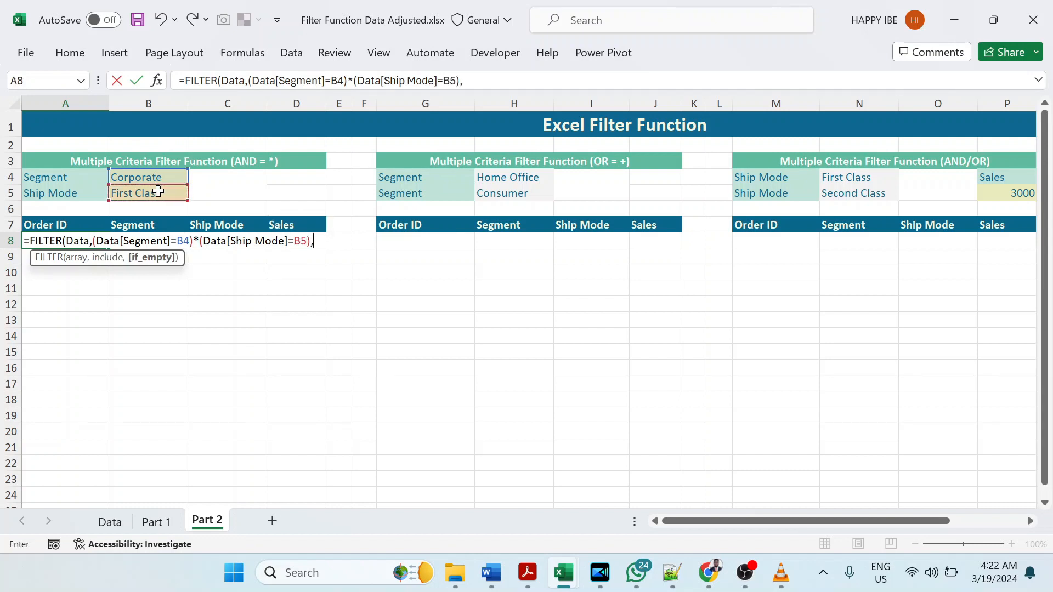
text("No Data)
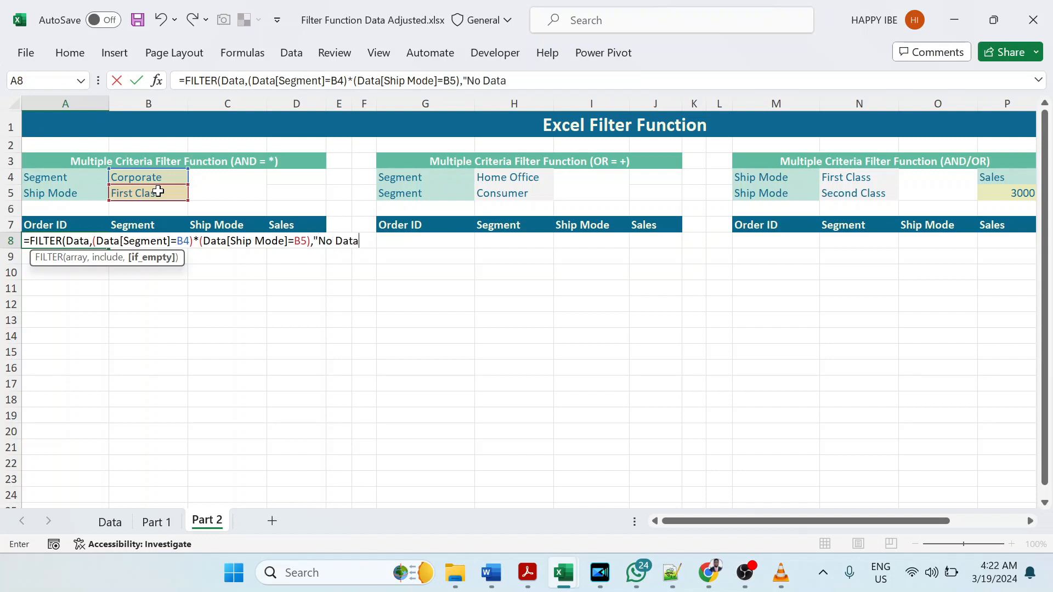
text("))
Step: Set the if_empty argument of the A8 FILTER formula to "No Data" and complete the formula
key(Return)
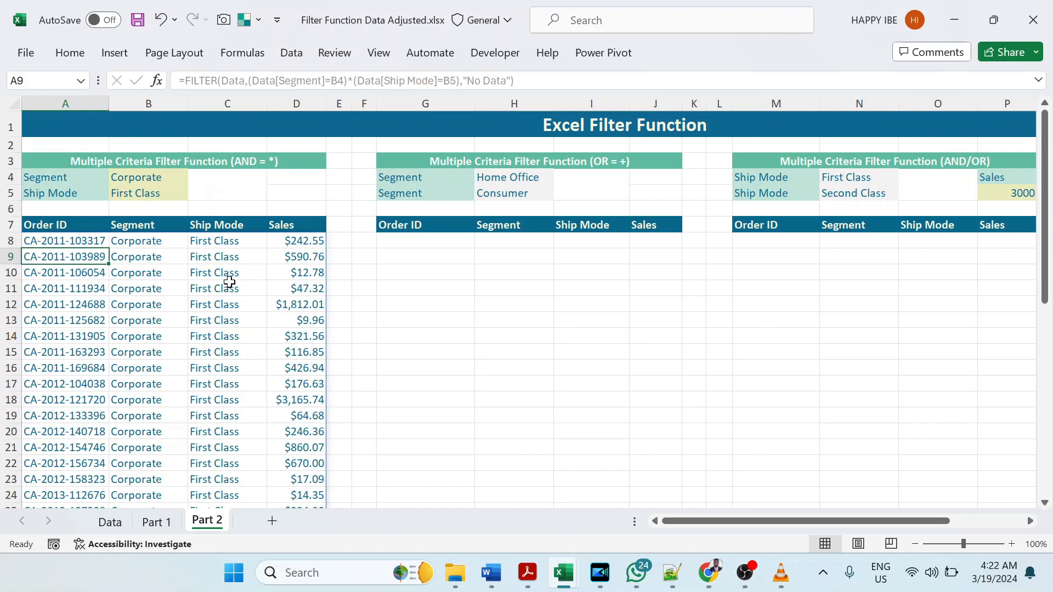
Step: Begin a FILTER formula in G8 of the OR table with the Data table as its array
click(397, 245)
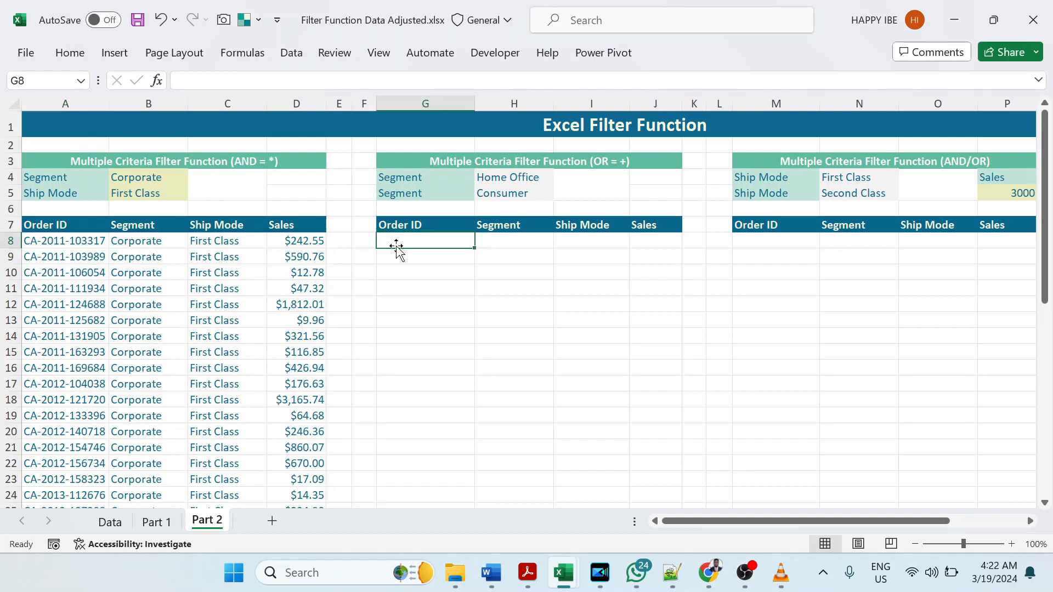
text(=f)
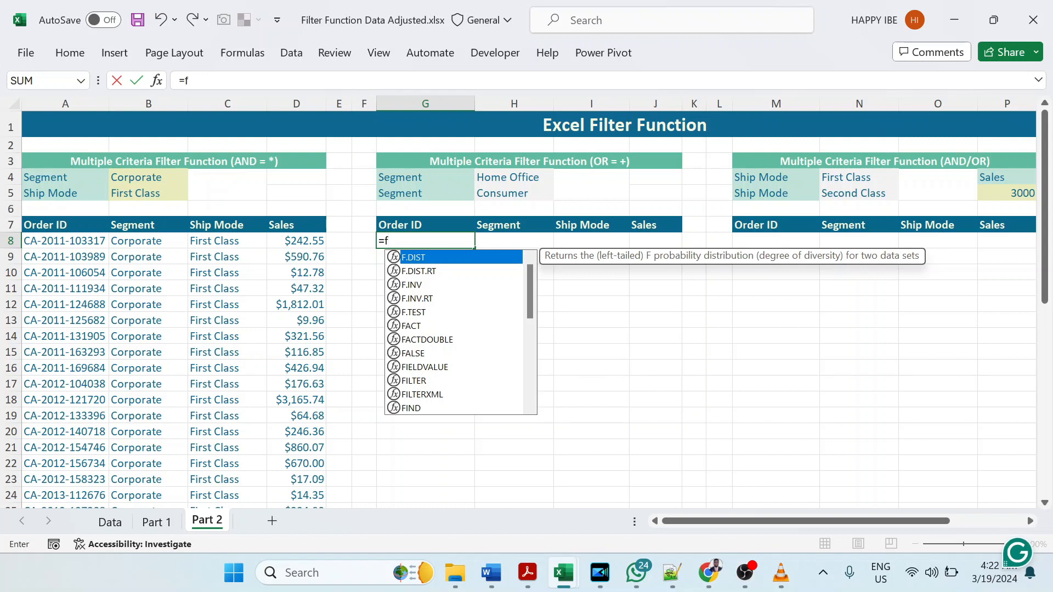
text(i)
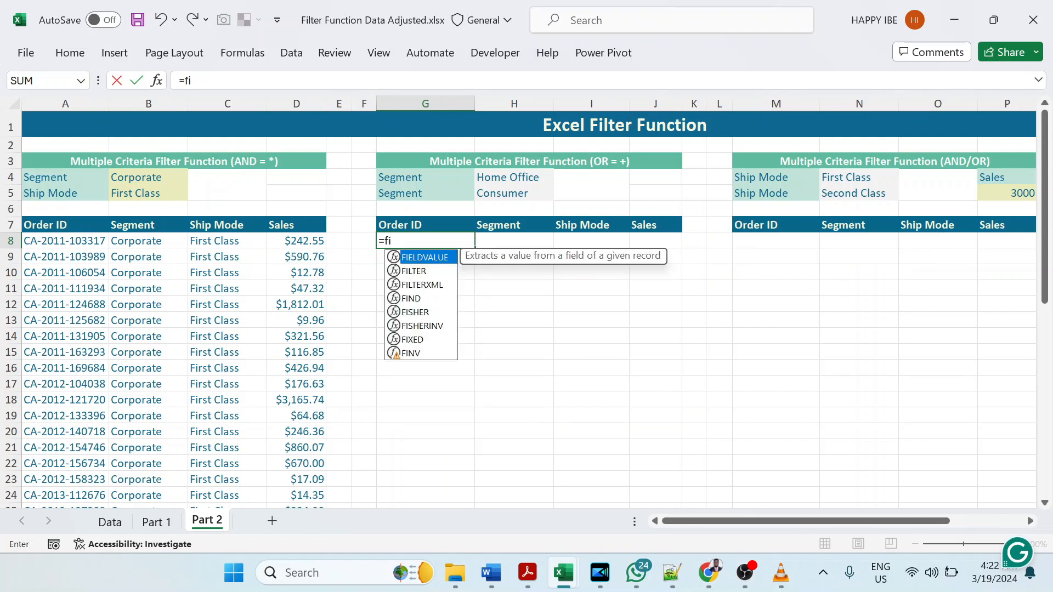
text(lte)
key(Tab)
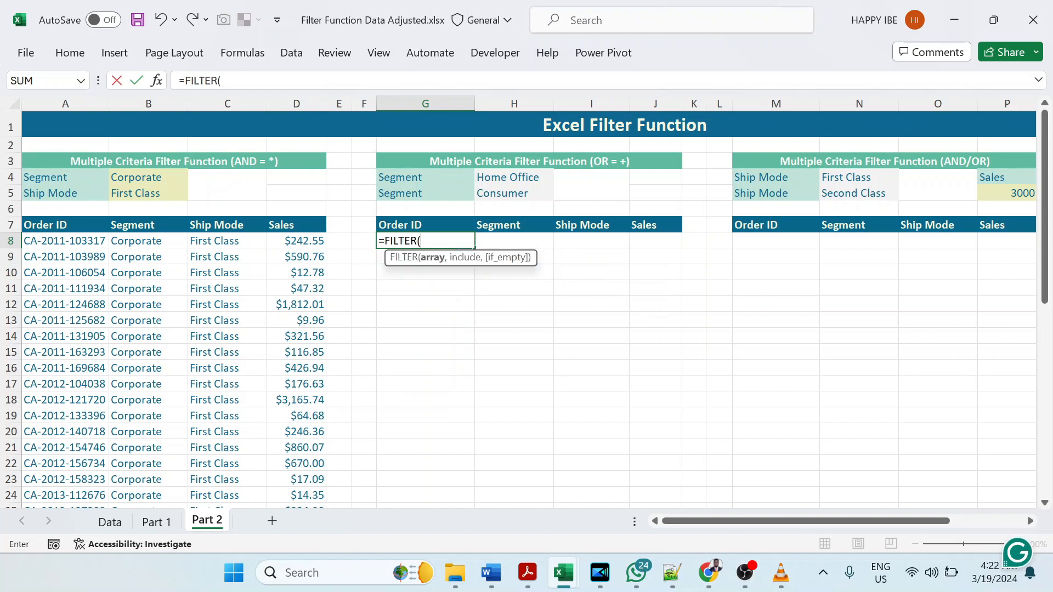
text(data)
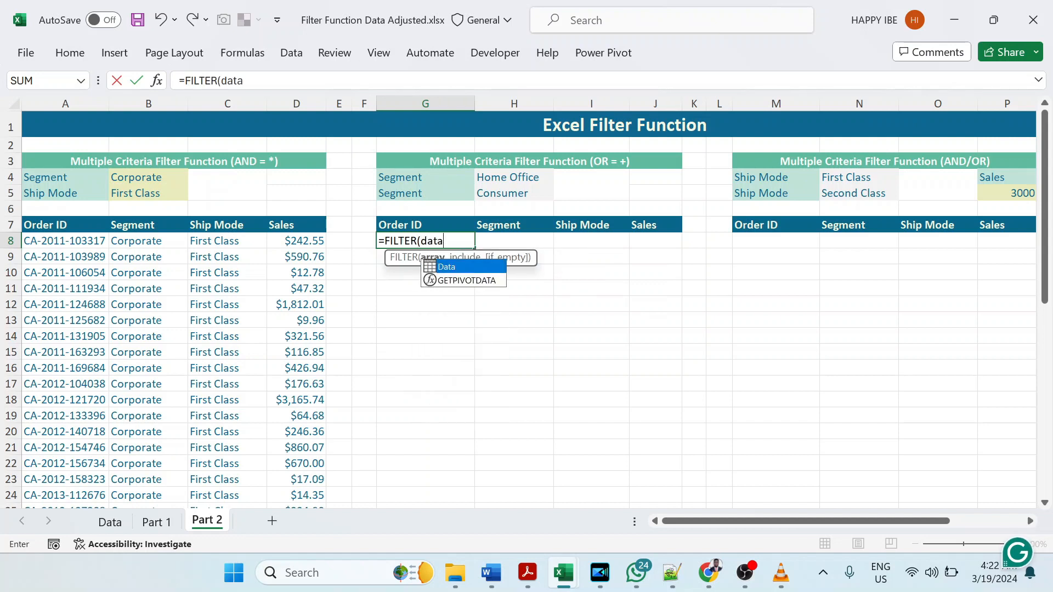
key(Tab)
text(,)
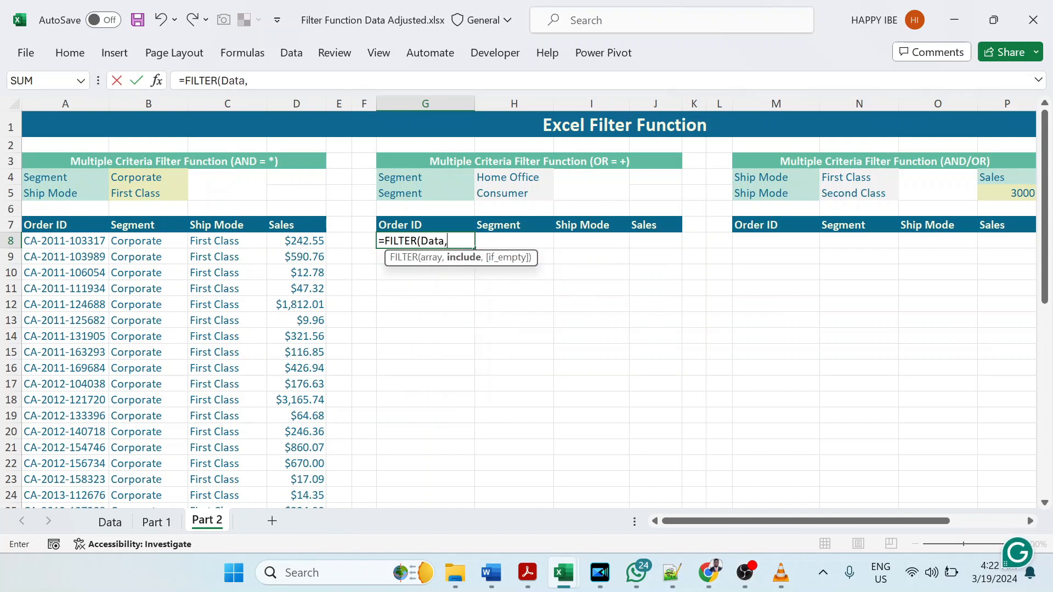
text((Data)
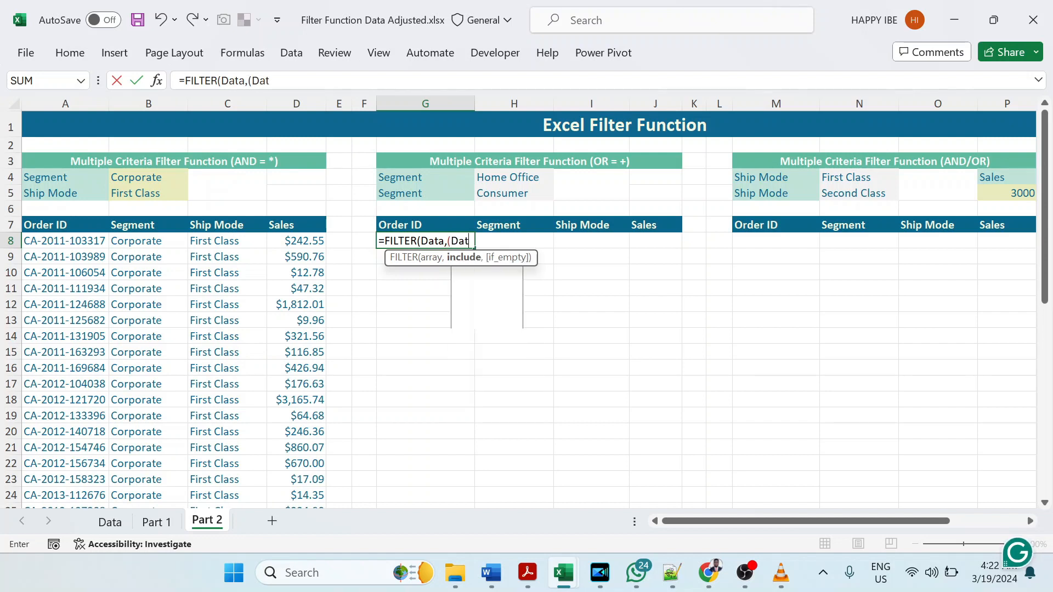
text([)
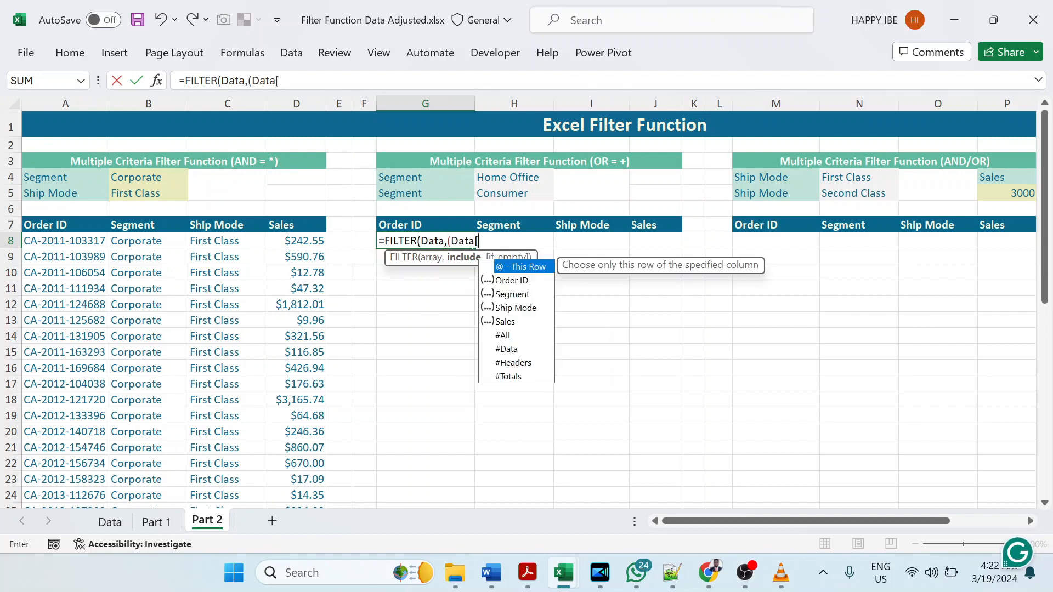
text(seg)
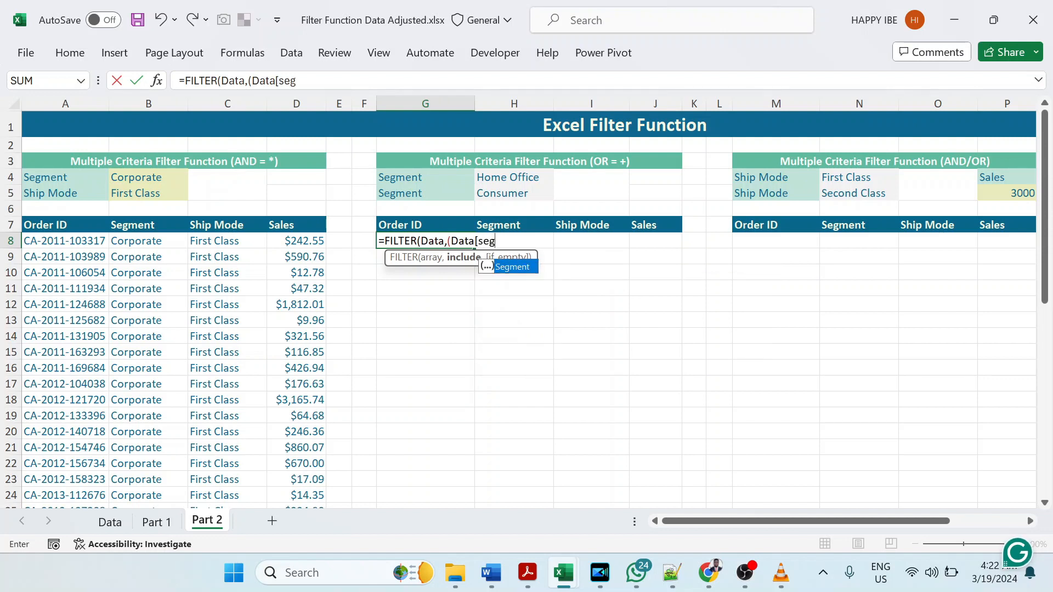
Step: Enter (Data[Segment]=H4) as the first include condition of the G8 FILTER formula
key(Tab)
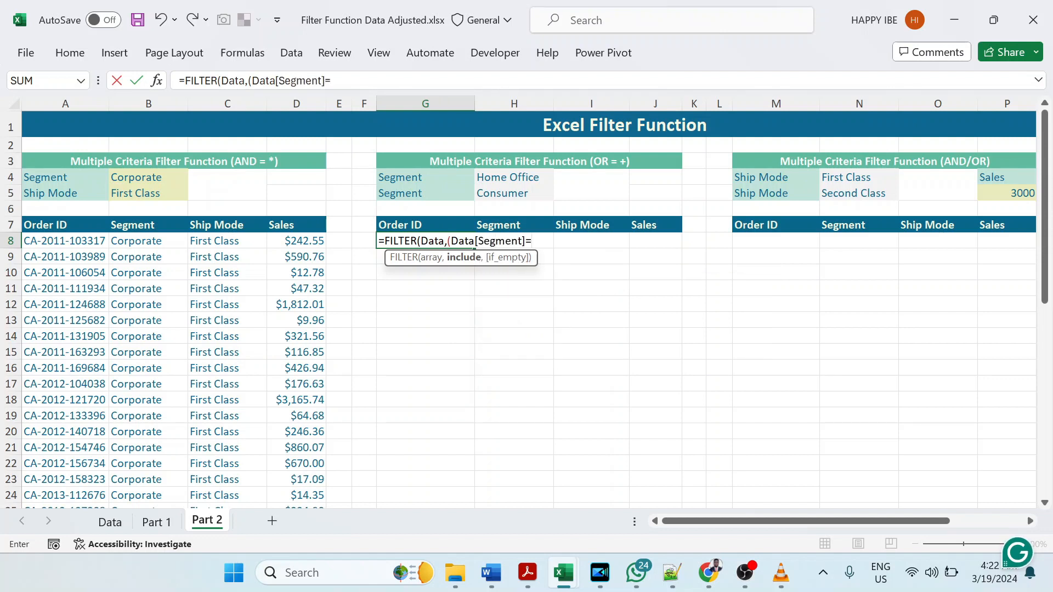
text(]=)
click(492, 177)
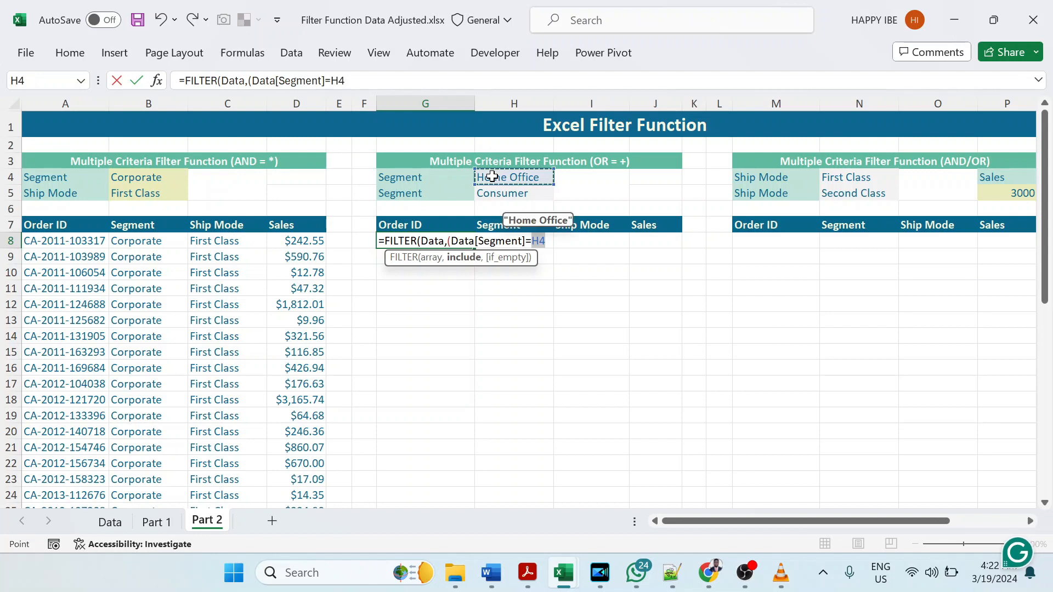
text()+()
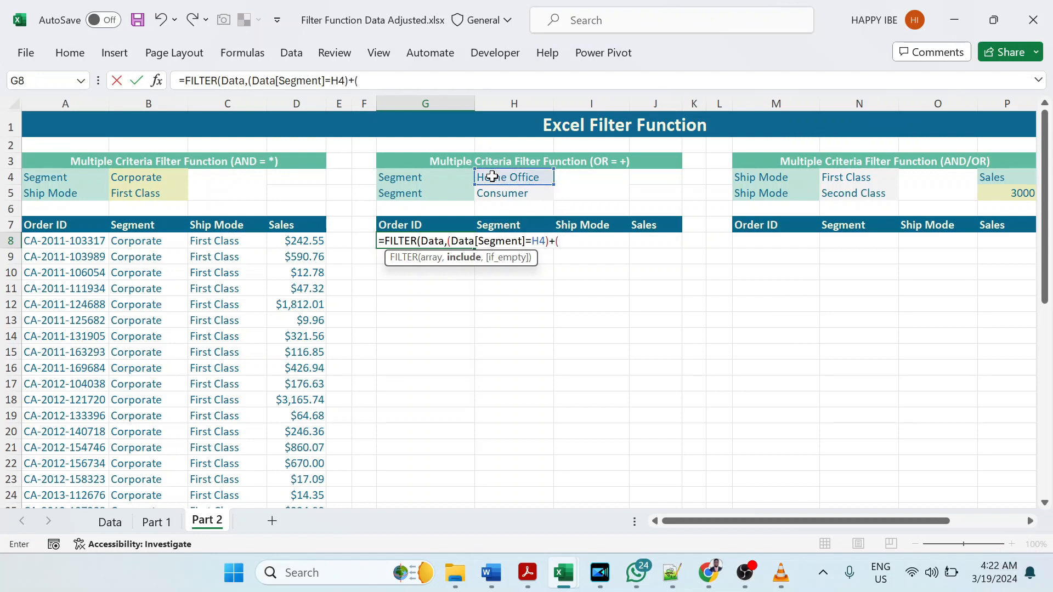
text(data)
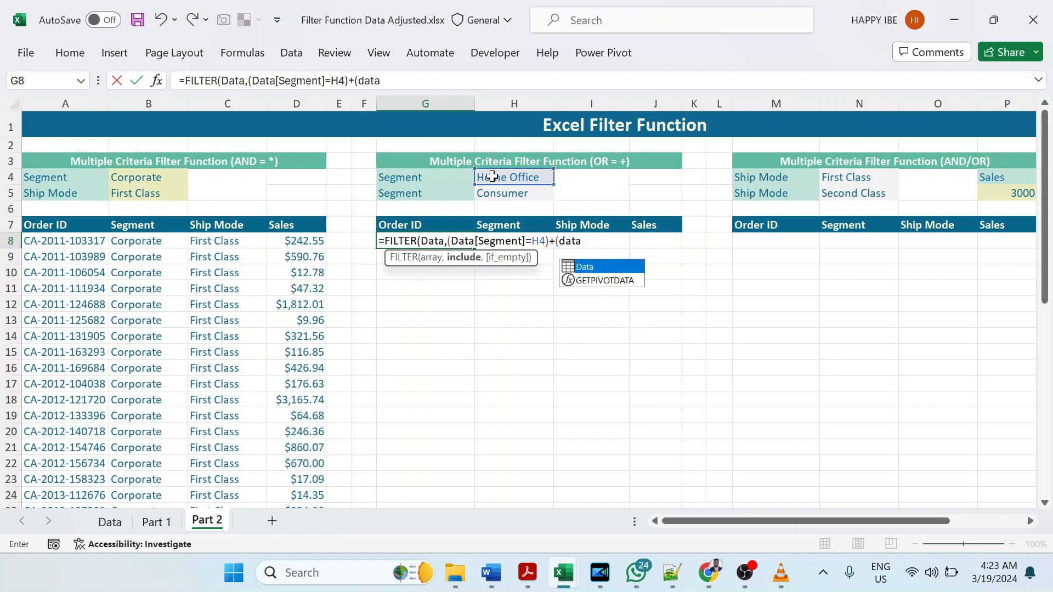
Step: Add (Data[Segment]=H5) to the first include condition of the G8 FILTER formula for OR logic
key(Tab)
text([se)
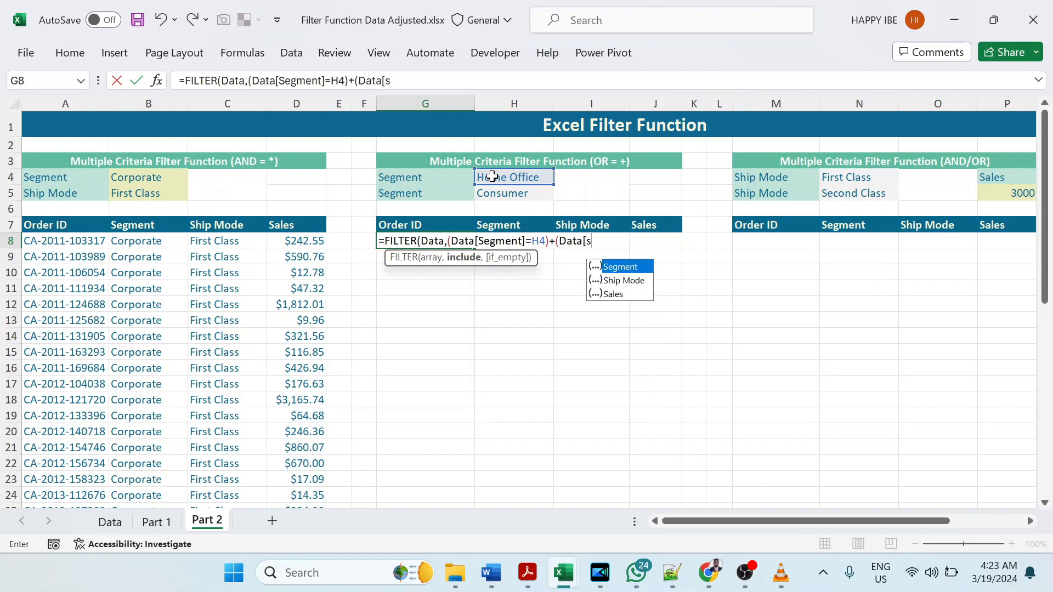
key(Tab)
text(])
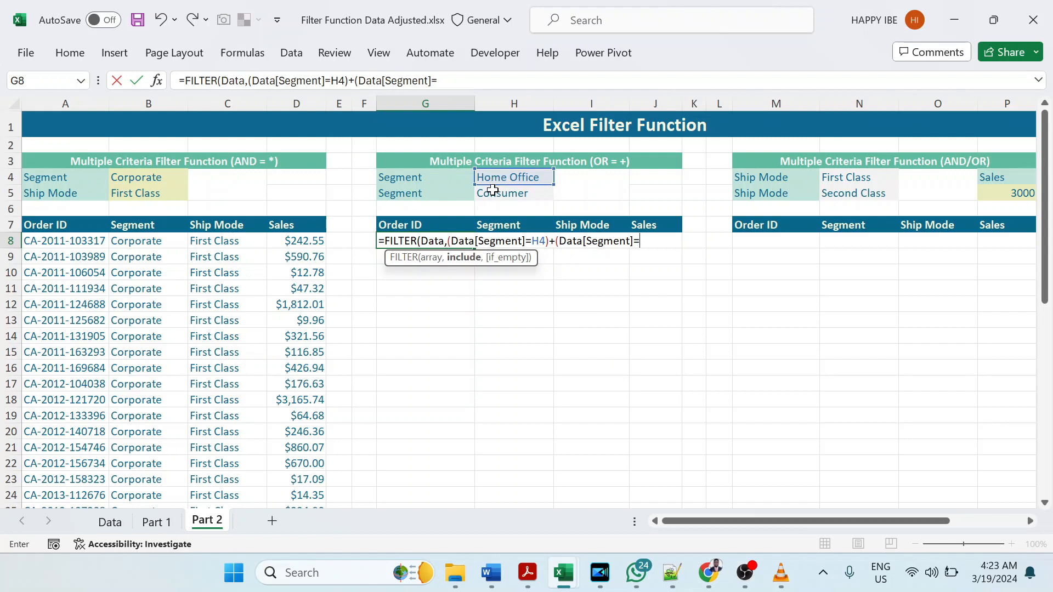
click(491, 191)
text(),)
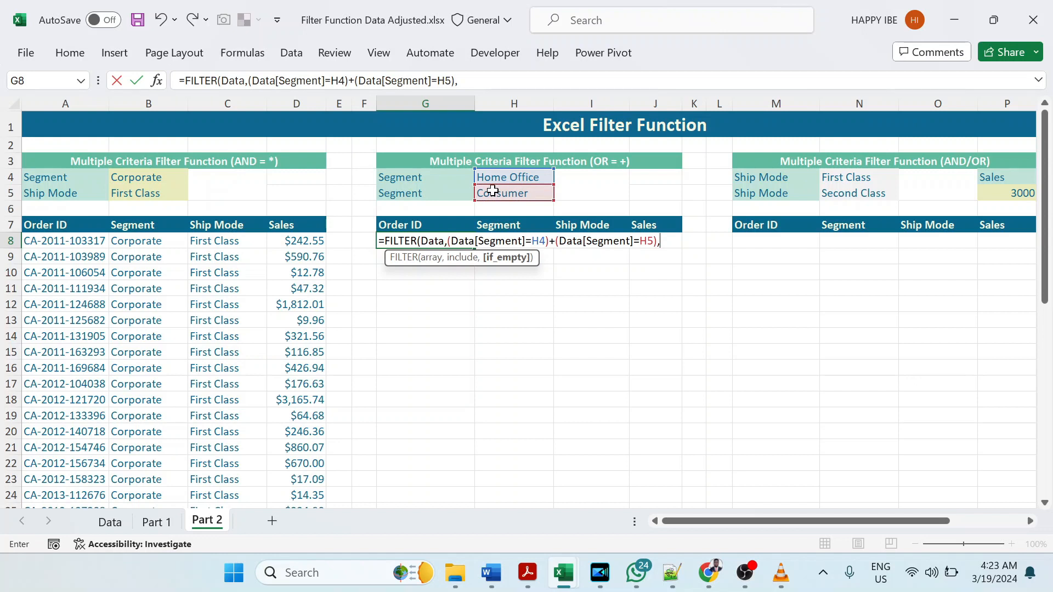
text("No Data"))
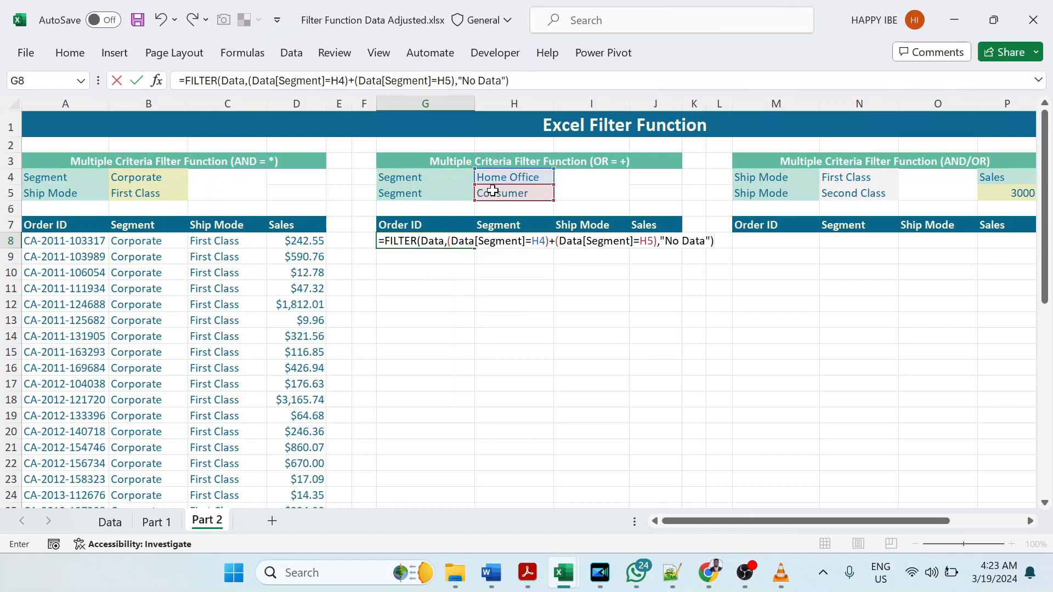
Step: Set the if_empty argument of the G8 FILTER formula to "No Data" and complete the formula
key(Return)
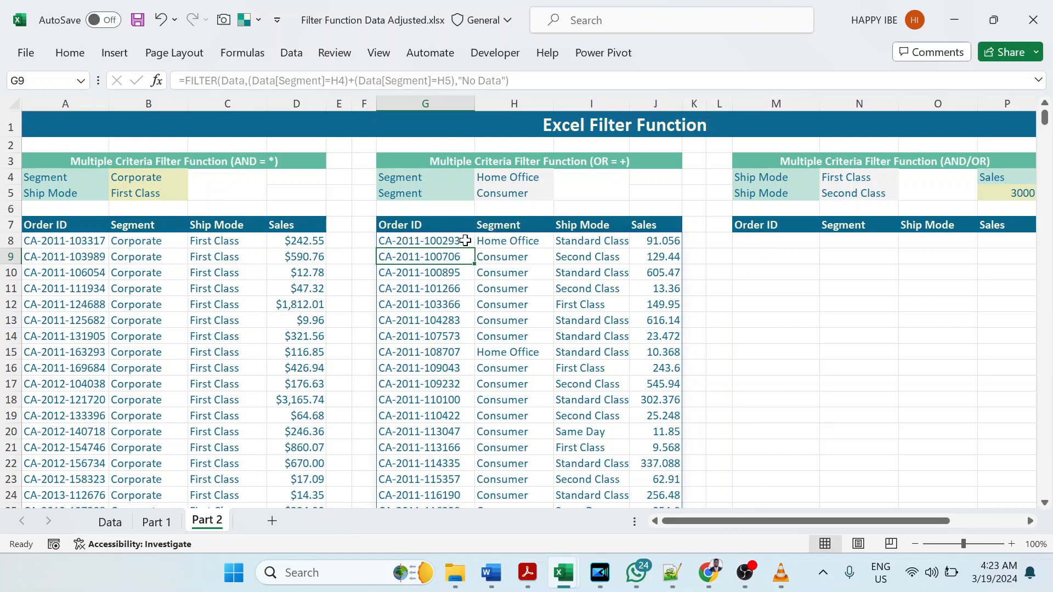
click(507, 225)
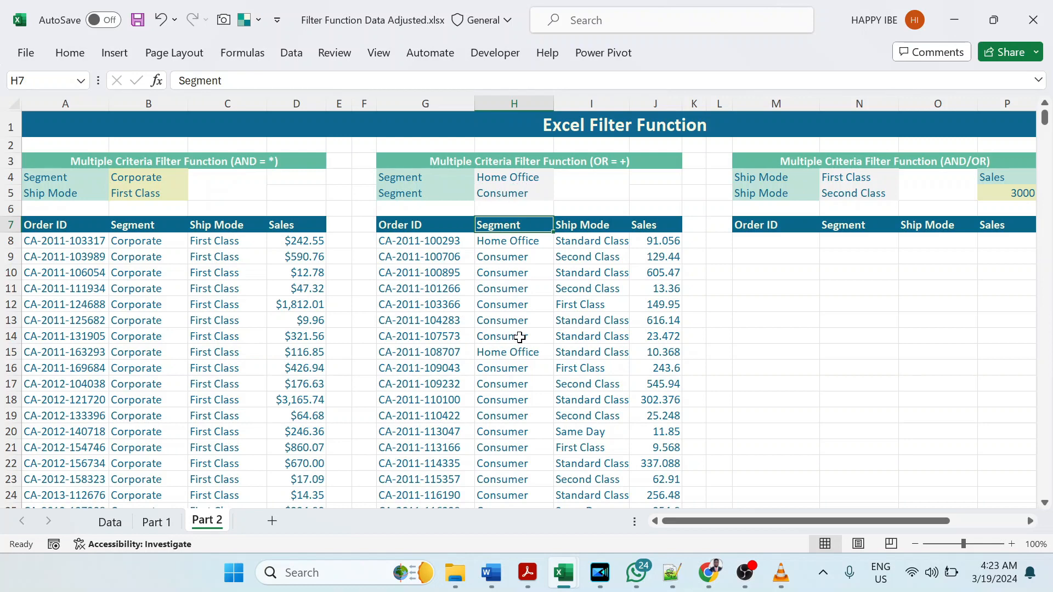
Step: Begin a FILTER formula in M8 of the AND/OR table with the Data table as its array
click(744, 243)
drag(810, 522, 891, 531)
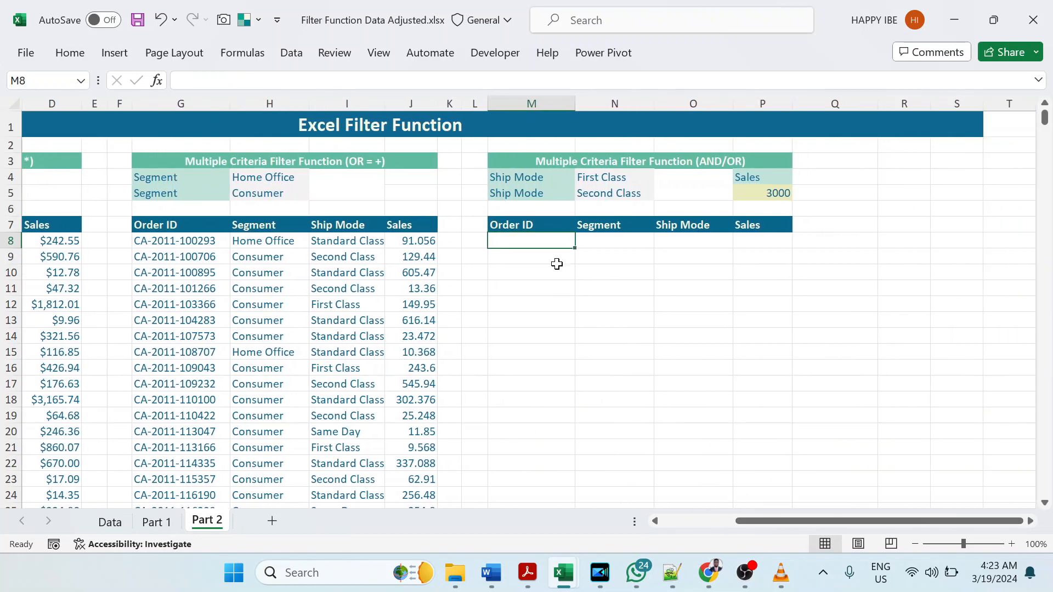
text(=)
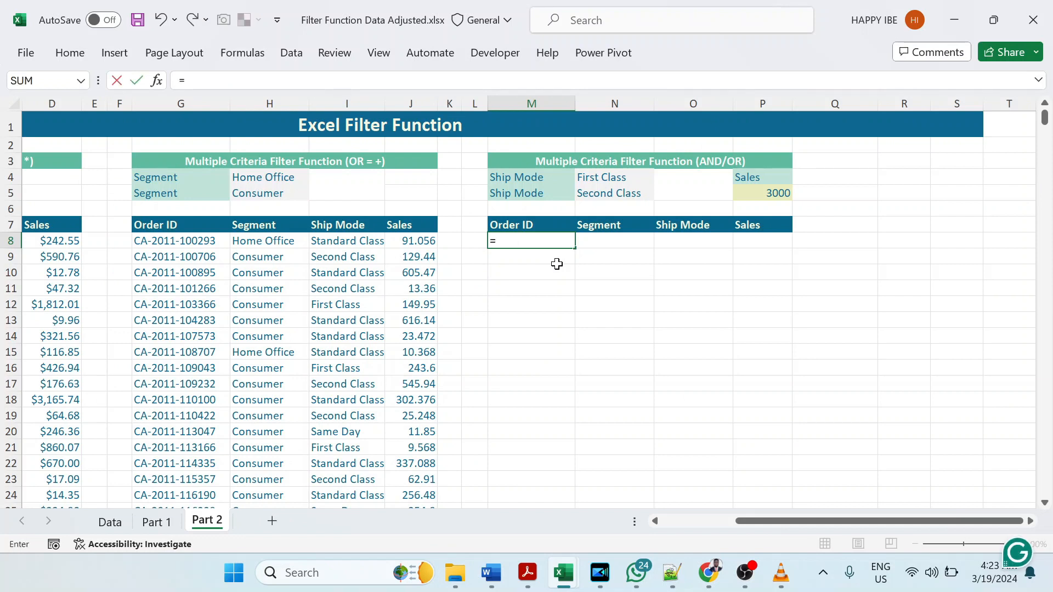
text(filter)
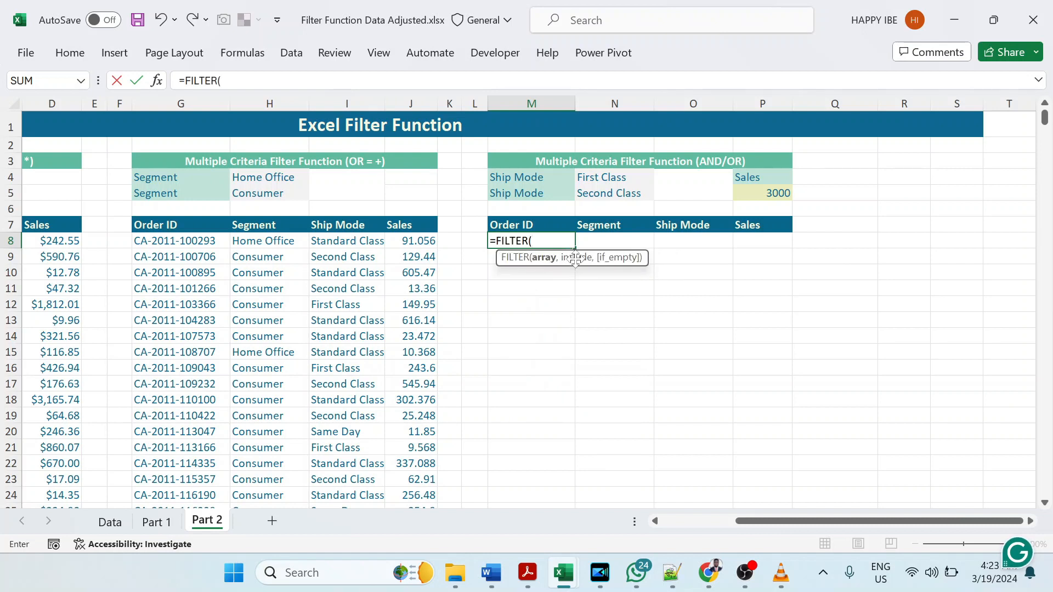
text(data)
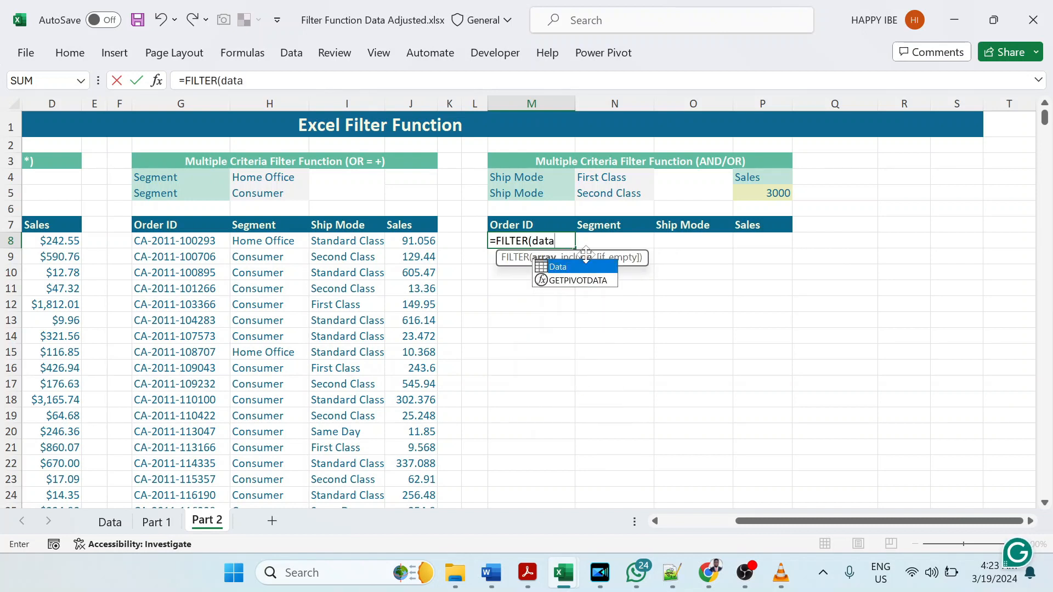
key(Tab)
text(,)
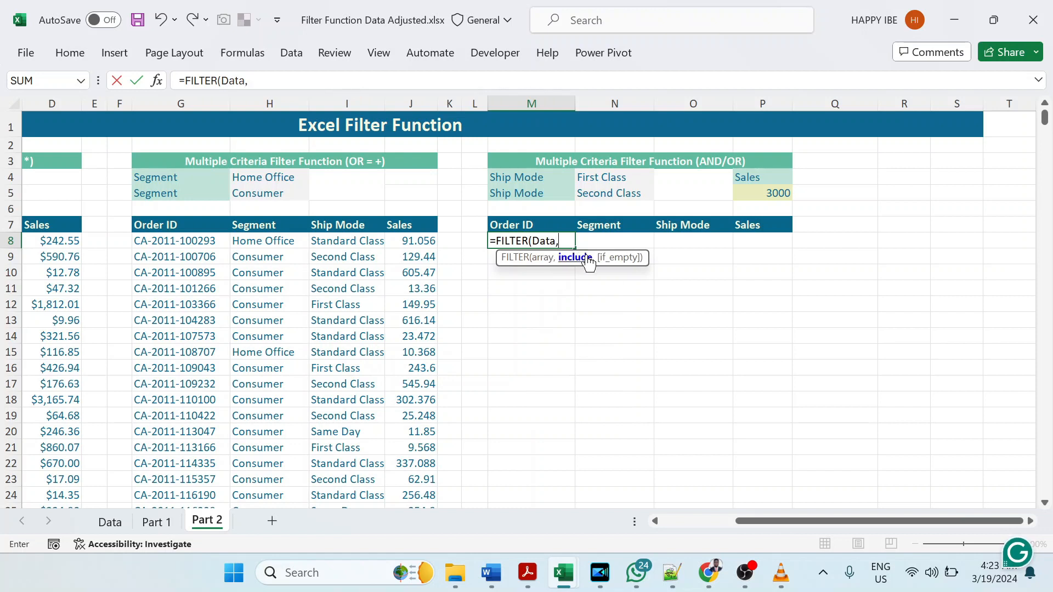
text((Data)
Step: Enter (Data[Ship Mode]=N4) as the first include condition of the M8 FILTER formula
key(Tab)
text([)
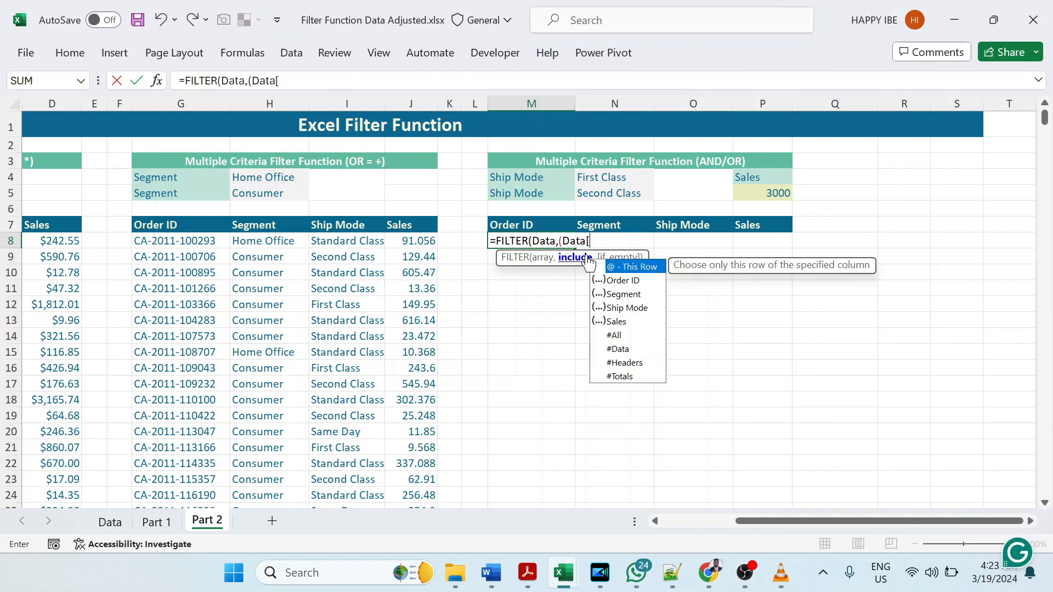
key(Down)
key(Down)
key(Down)
key(Tab)
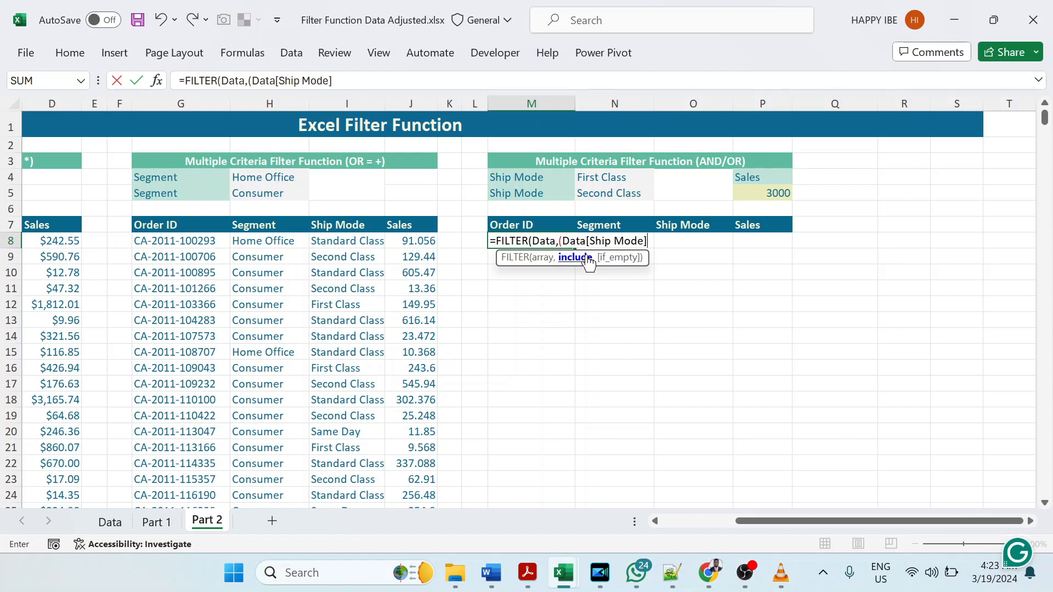
click(626, 178)
text()+()
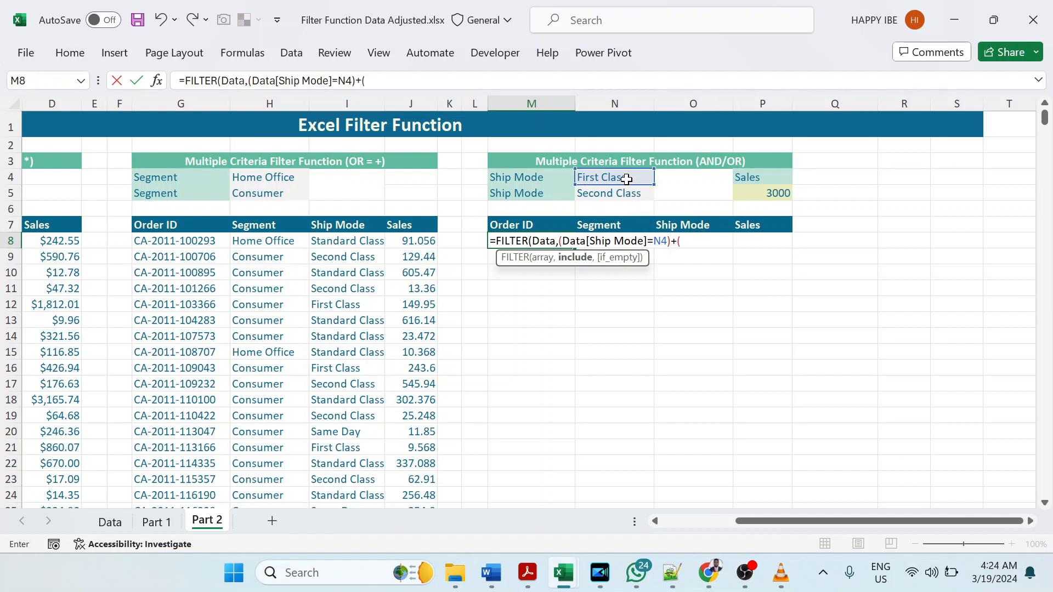
text(data)
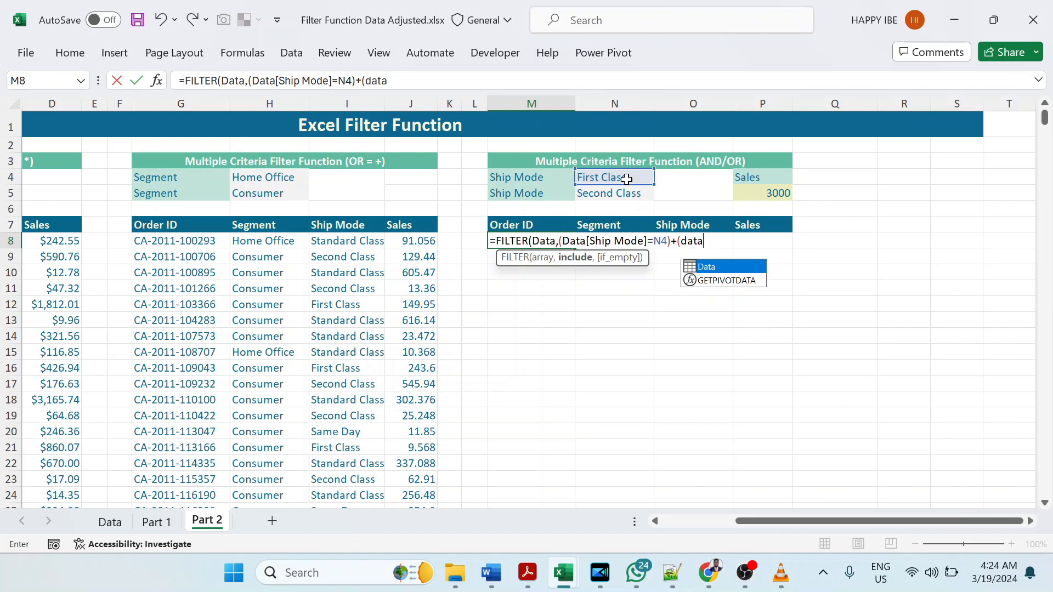
Step: Add (Data[Ship Mode]=N5) to the first Ship Mode condition in the M8 formula for OR logic
key(Tab)
text([)
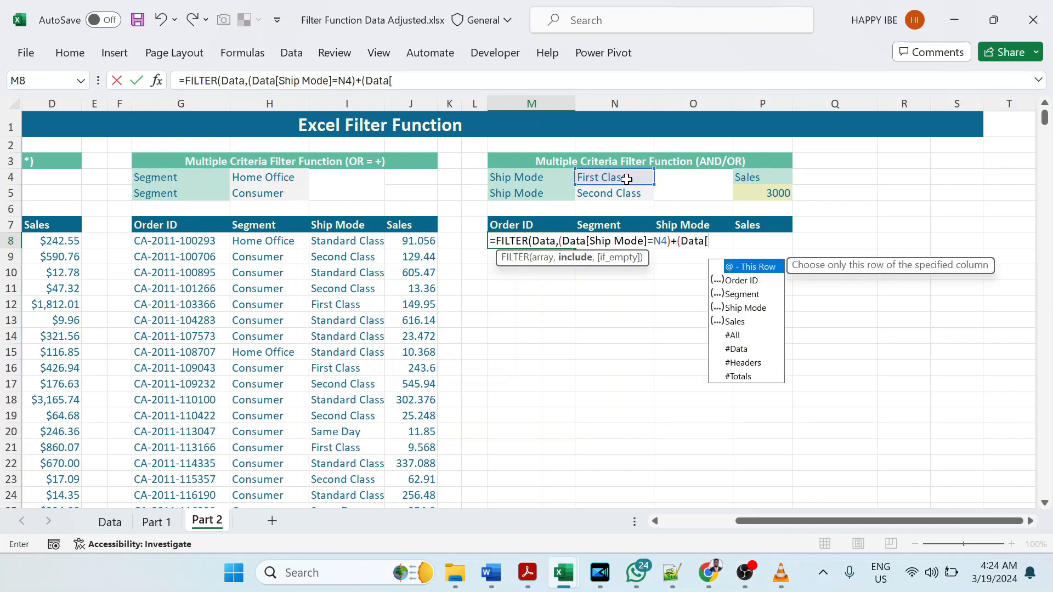
key(Down)
key(Down)
key(Down)
key(Down)
key(Up)
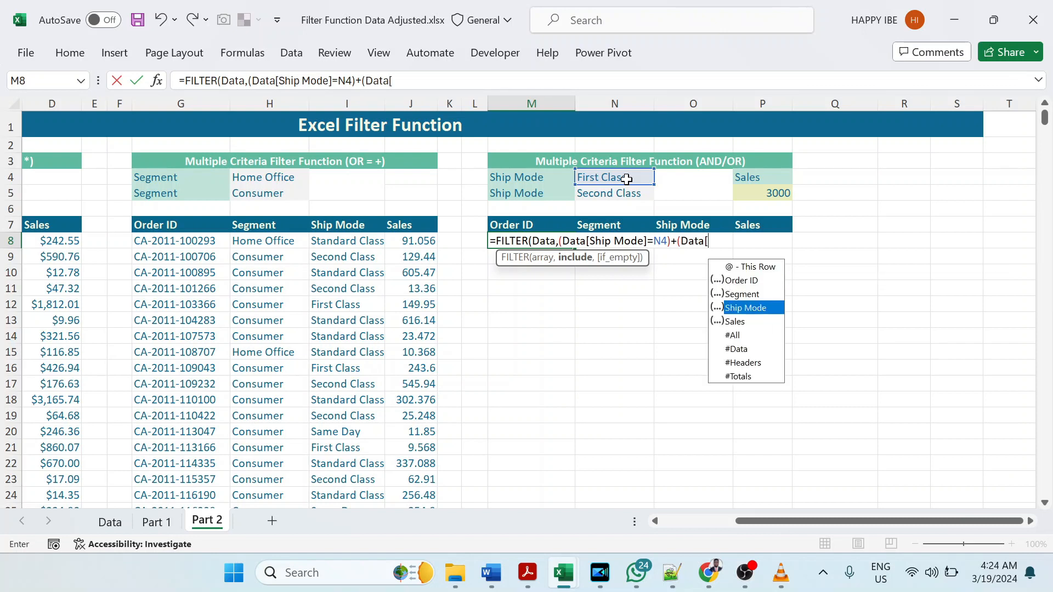
key(Tab)
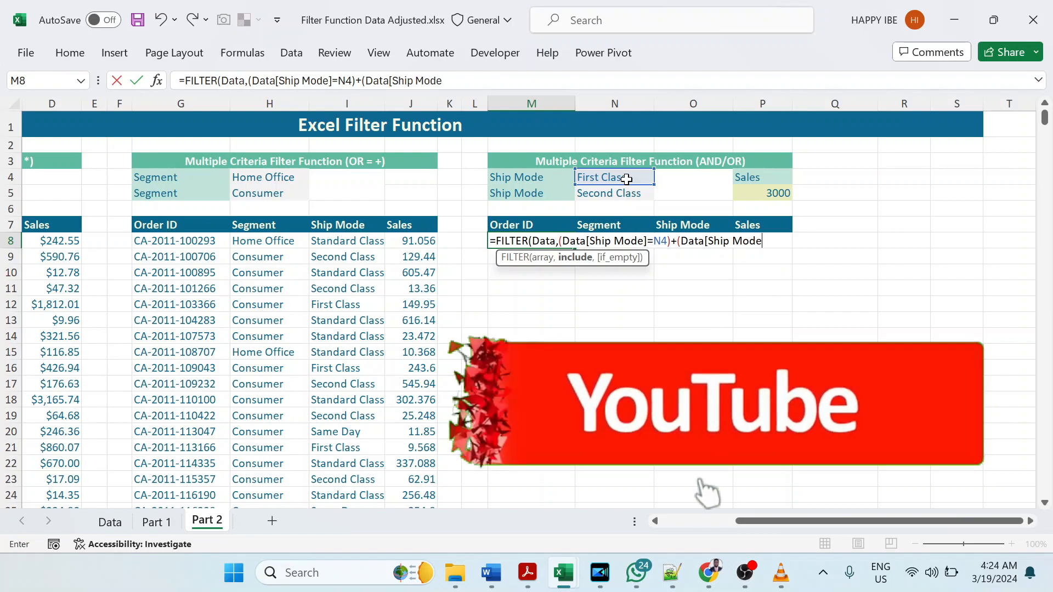
text(]=)
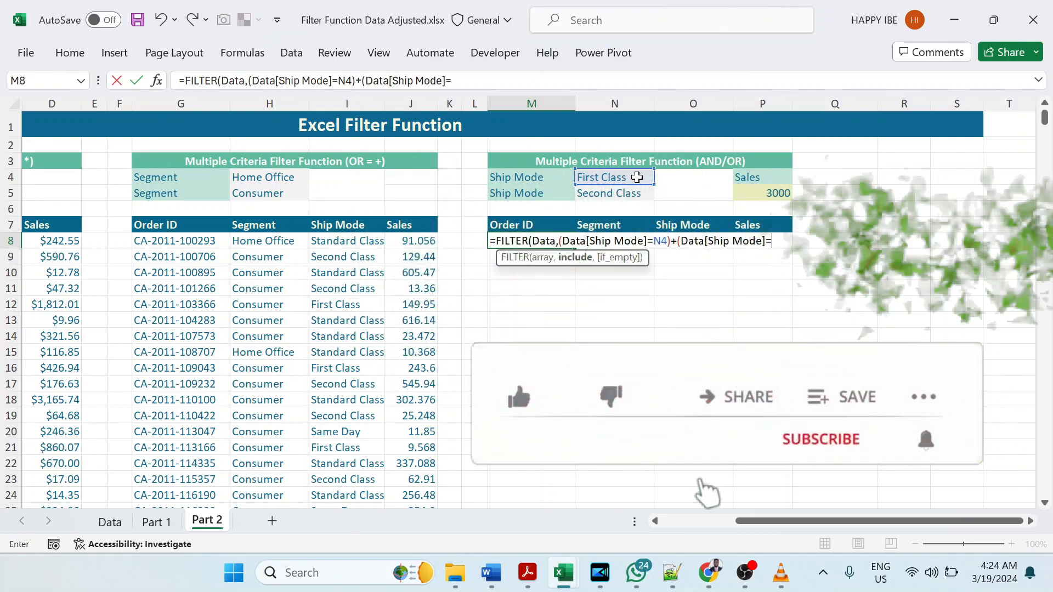
click(620, 192)
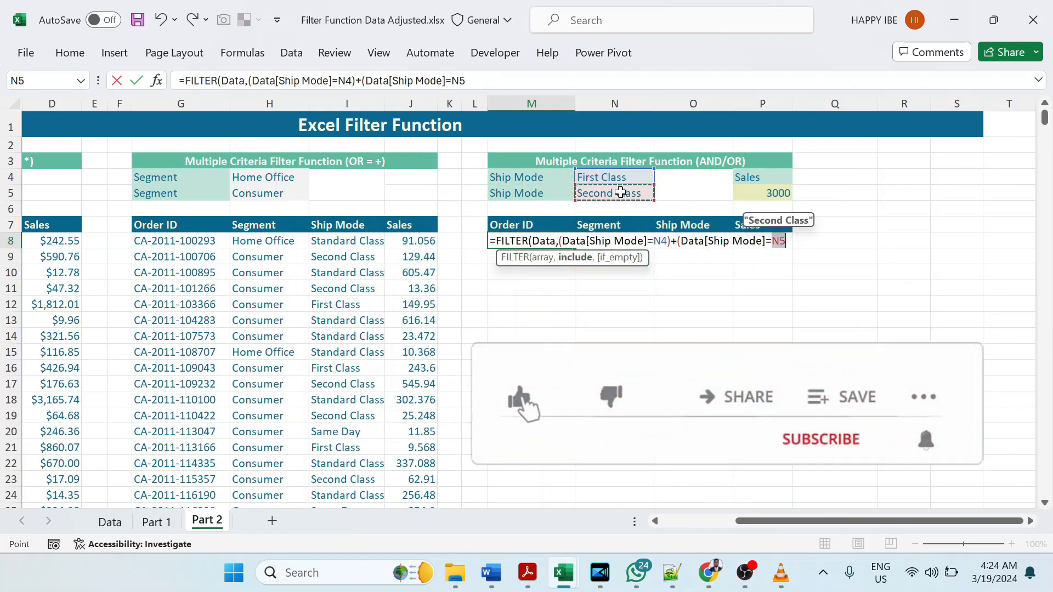
text())
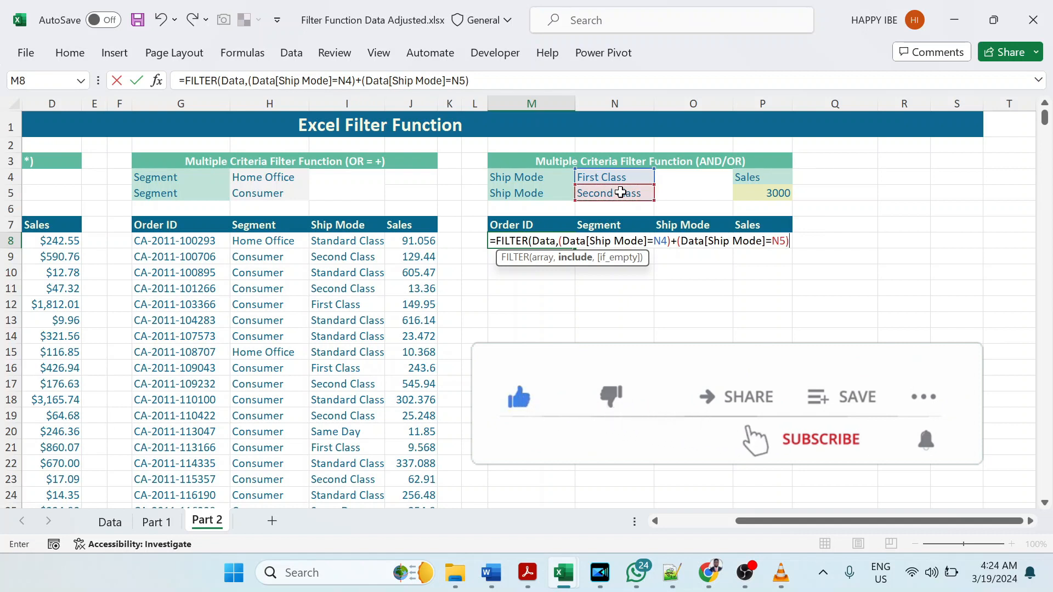
text(*)
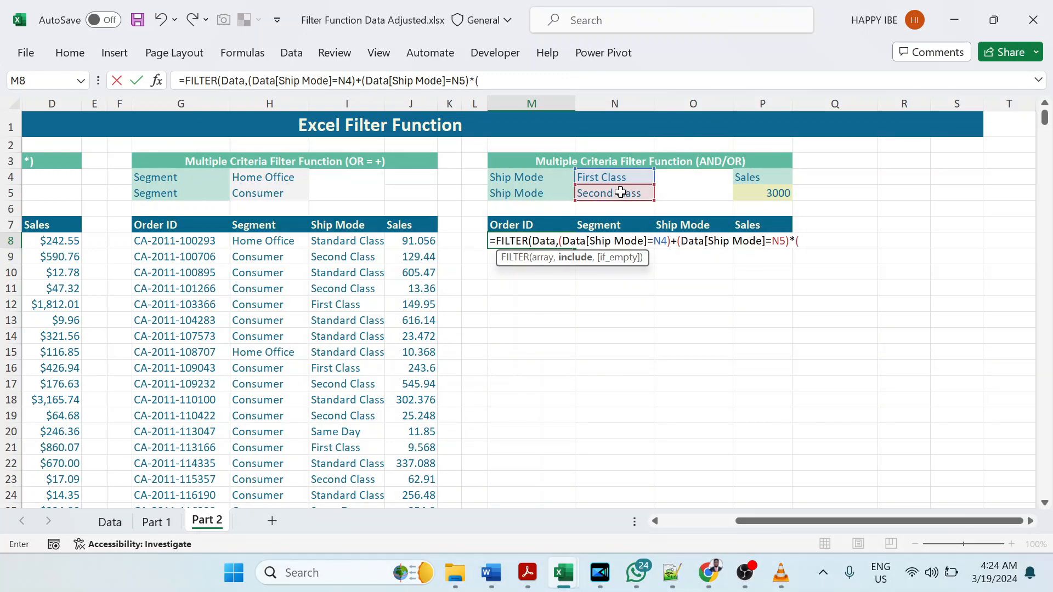
Step: Multiply the preceding Ship Mode condition in the M8 formula by (Data[Sales]>=P5) for AND logic
key(BackSpace)
key(BackSpace)
key(BackSpace)
text()*(data)
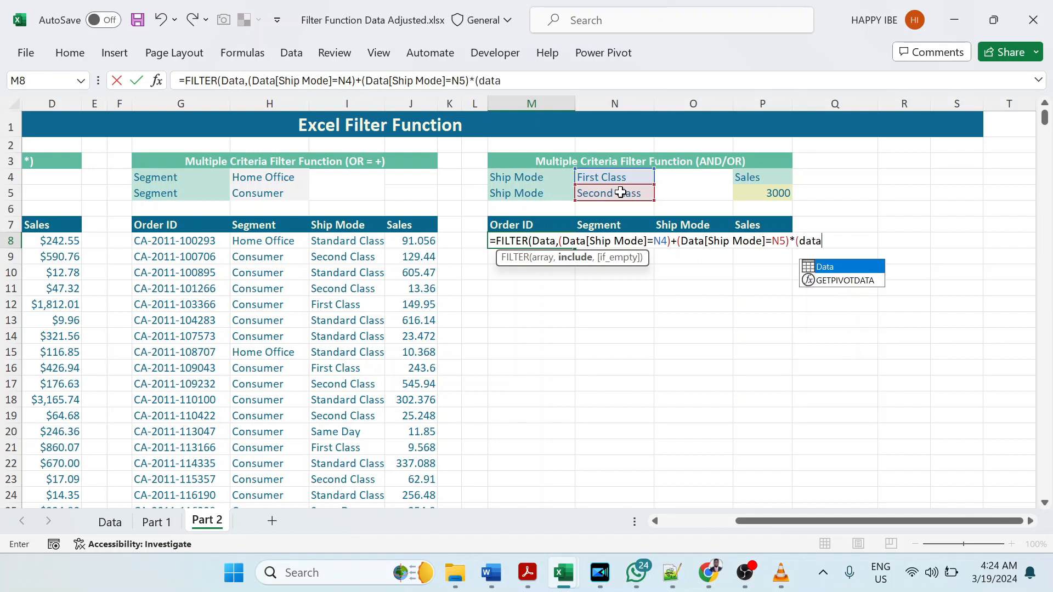
key(Tab)
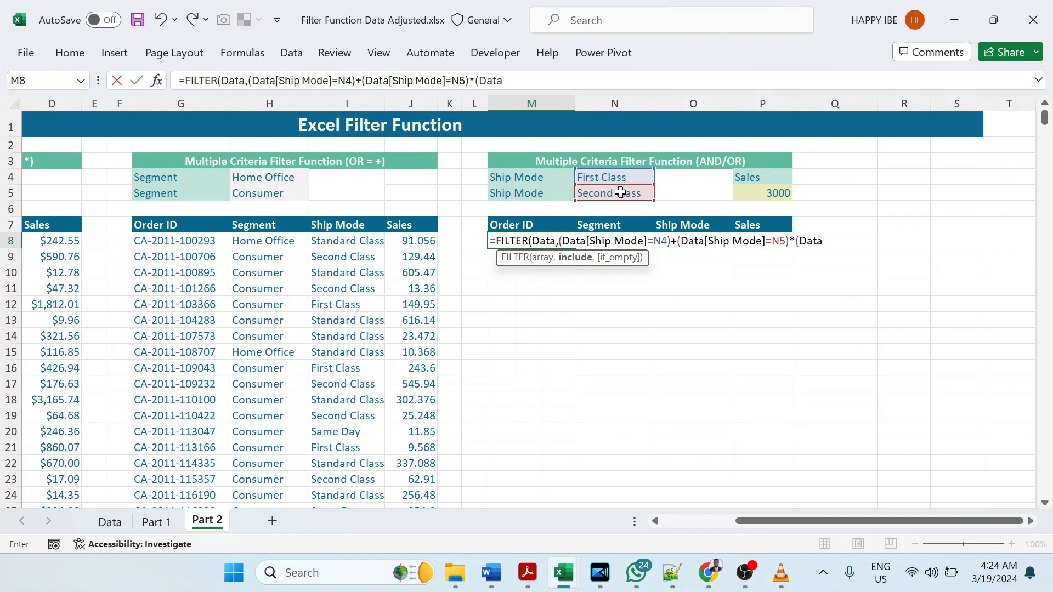
text([sa)
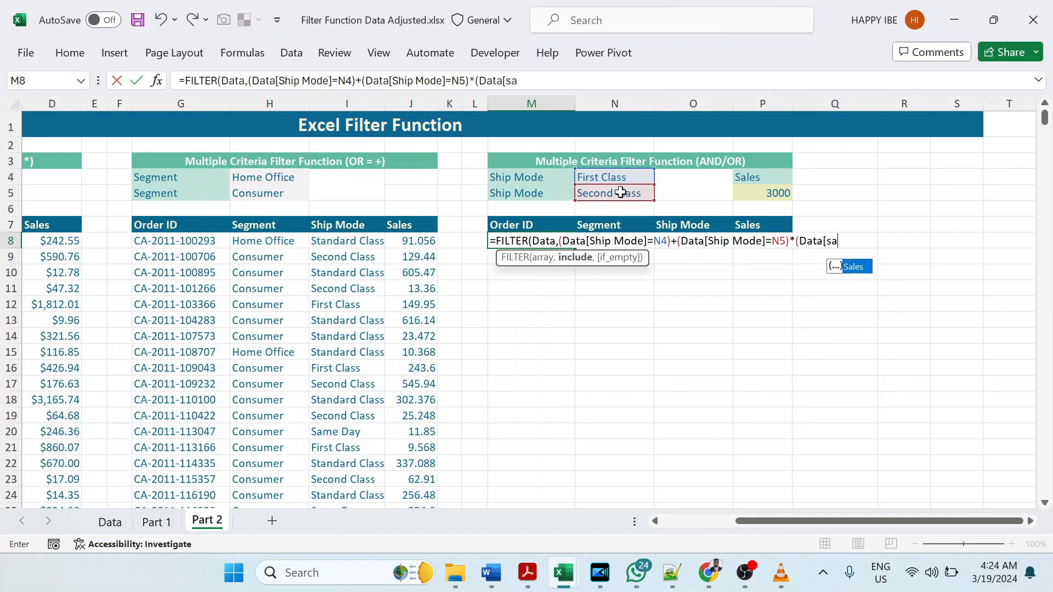
key(Tab)
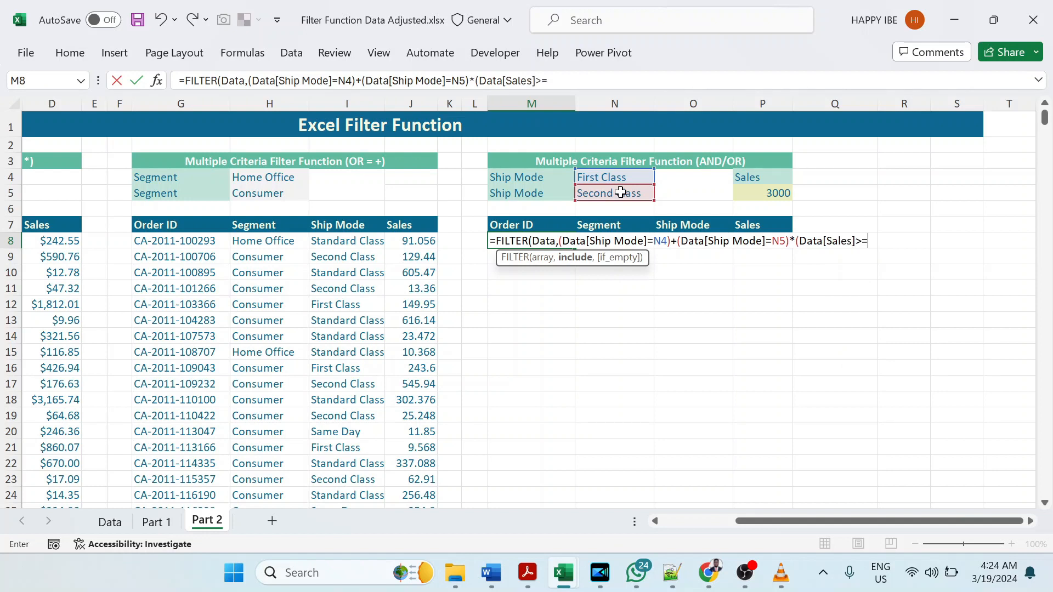
text(]>=)
click(757, 194)
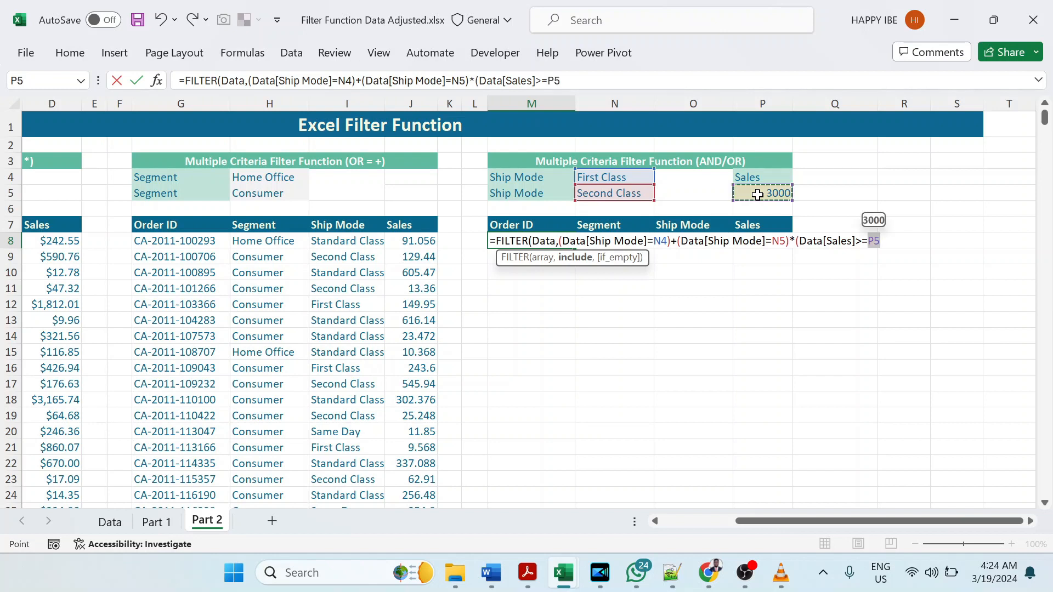
text(),)
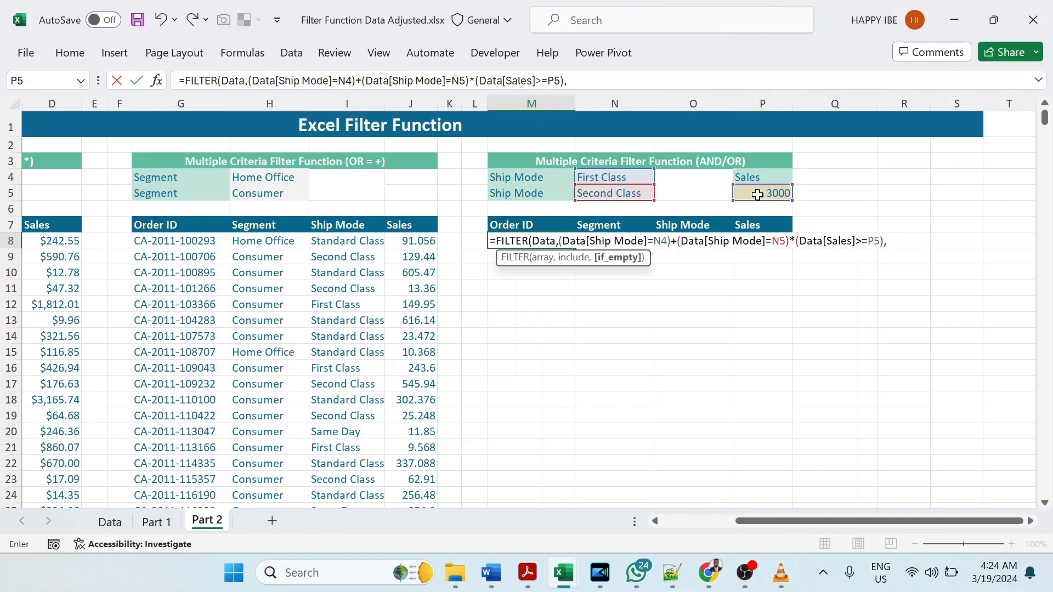
text("No Data"))
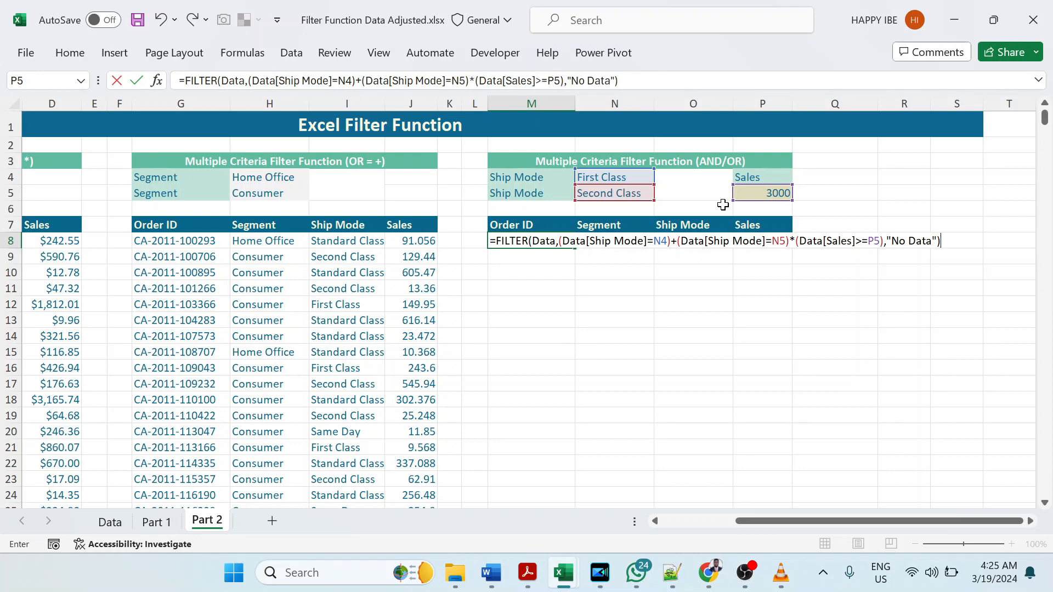
Step: Set the if_empty argument of the M8 FILTER formula to "No Data" and complete the formula
key(Return)
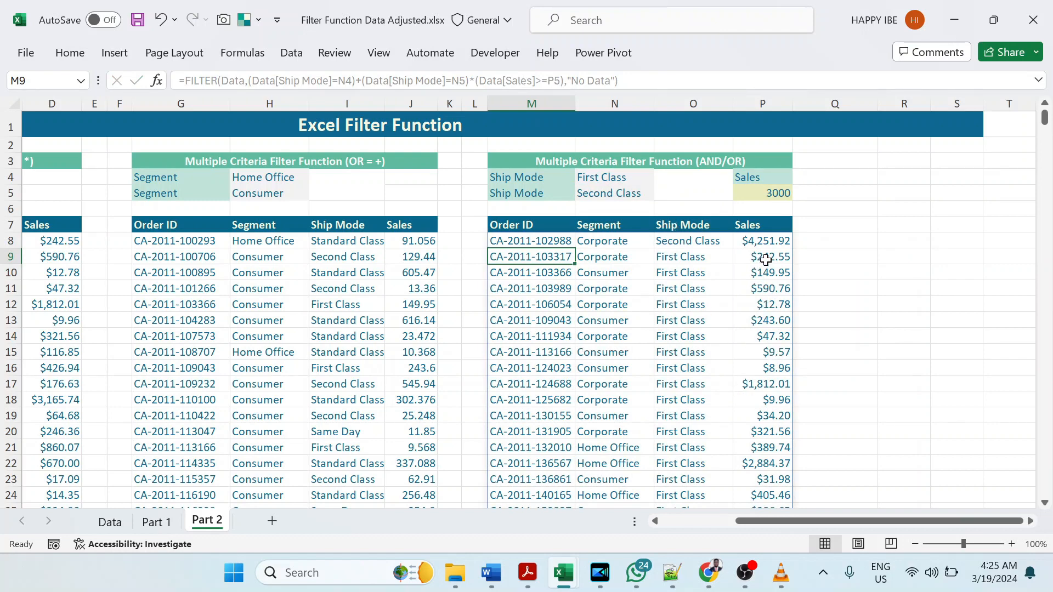
Step: Check the Sales values in the AND/OR table's results against the minimum sales criterion in P5
click(555, 242)
drag(765, 242, 750, 381)
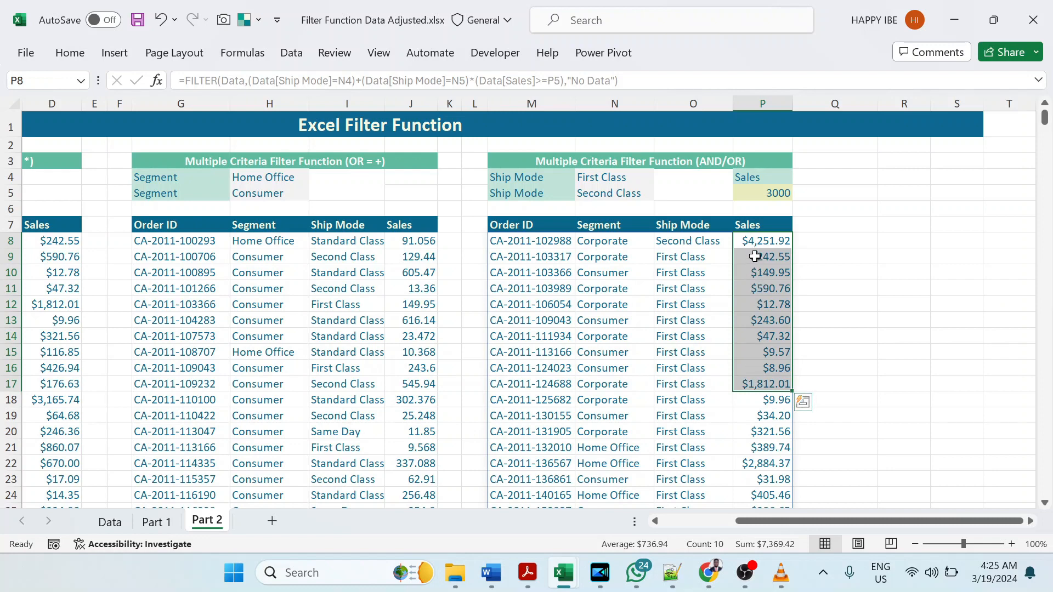
click(770, 336)
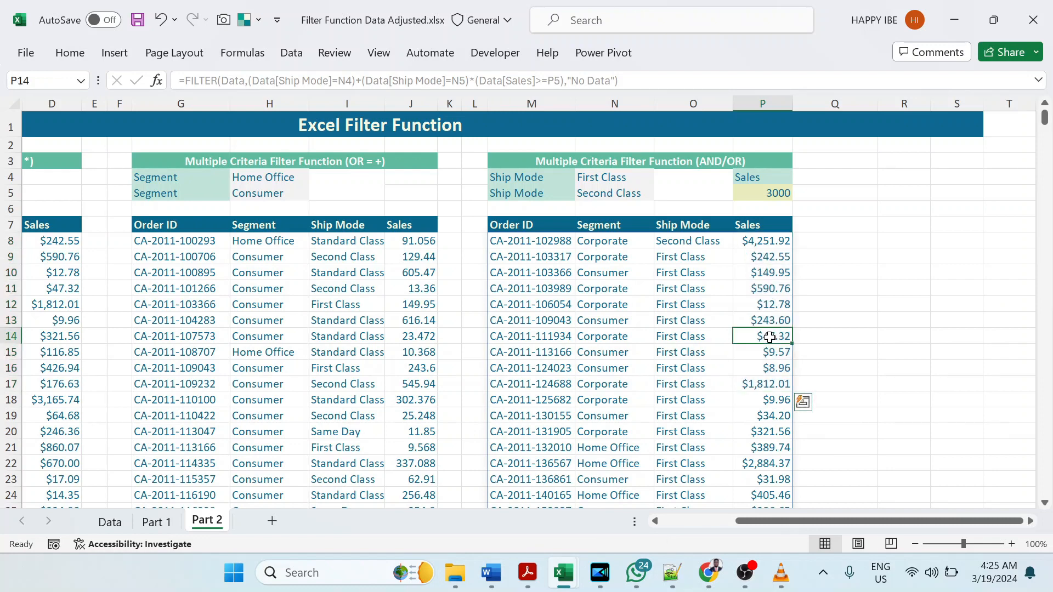
click(772, 367)
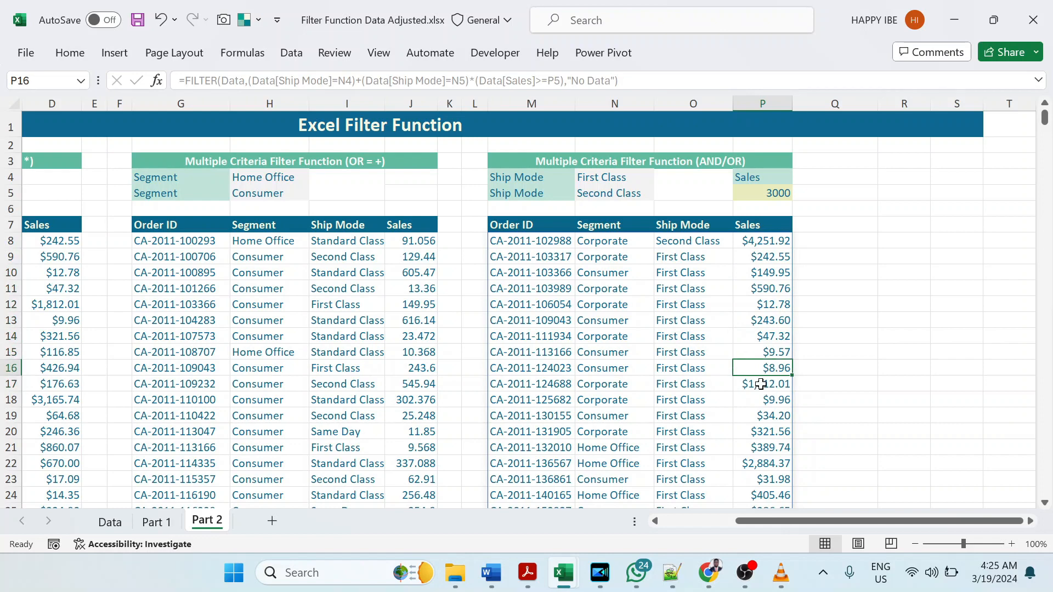
Step: Examine how the M8 formula groups its two Ship Mode conditions and the Sales condition
scroll(760, 384, down, 5)
scroll(761, 384, up, 4)
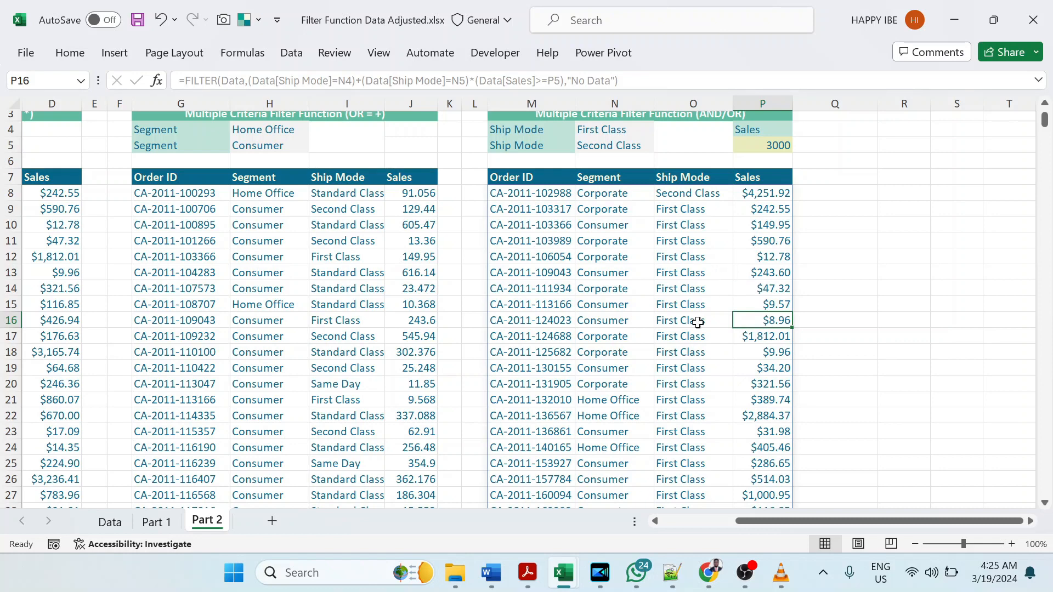
click(525, 196)
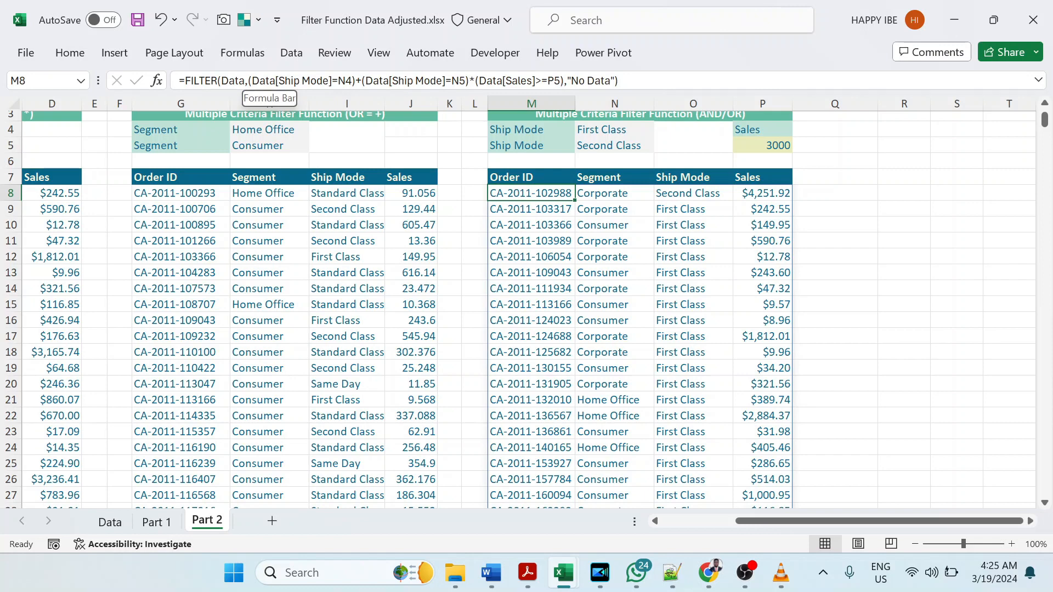
click(248, 80)
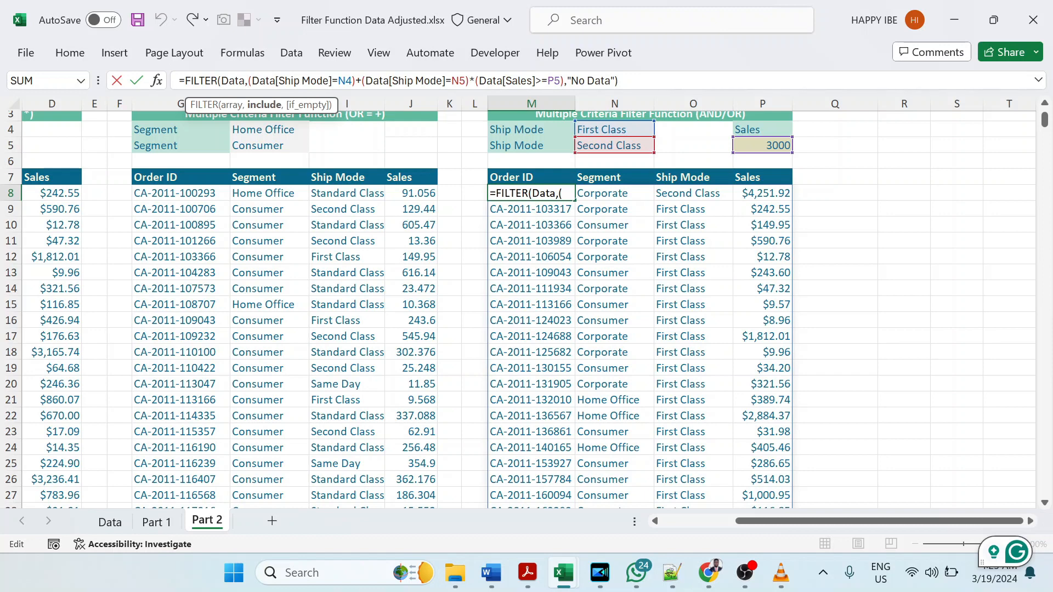
key(shift+Right)
key(shift+Right)
key(shift+Right)
key(shift+Right)
key(shift+Right)
key(shift+Right)
key(shift+Right)
key(shift+Right)
key(shift+Right)
key(shift+Right)
key(shift+Right)
key(shift+Right)
key(shift+Right)
key(shift+Right)
key(shift+Right)
key(shift+Right)
key(shift+Right)
key(shift+Right)
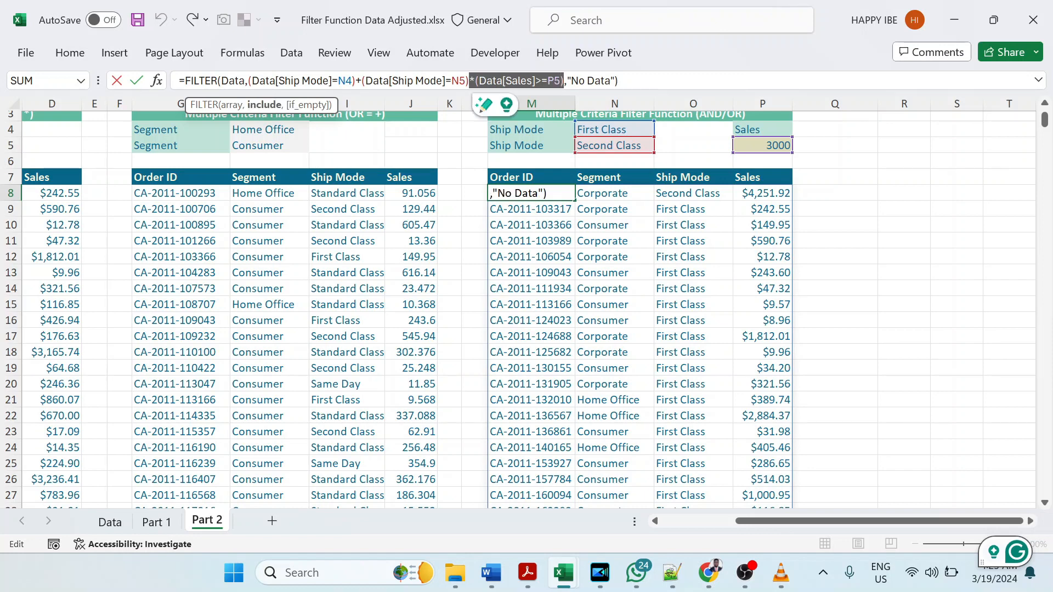
key(Left)
key(Right)
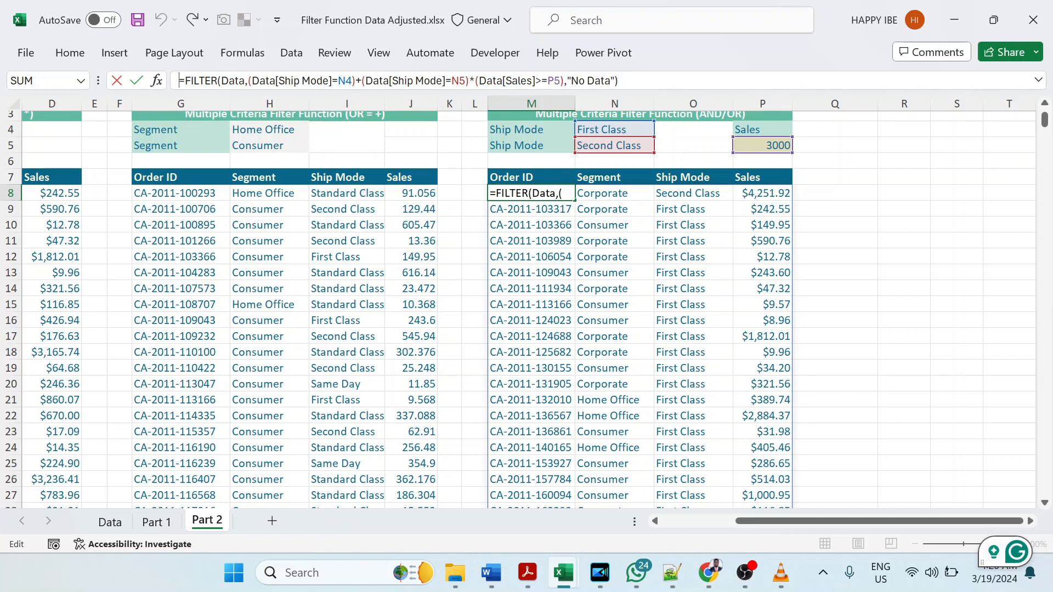
Step: Enclose the two added Ship Mode conditions in the M8 formula in one pair of parentheses, before the multiplied Sales condition, and commit the formula
click(252, 81)
key(Left)
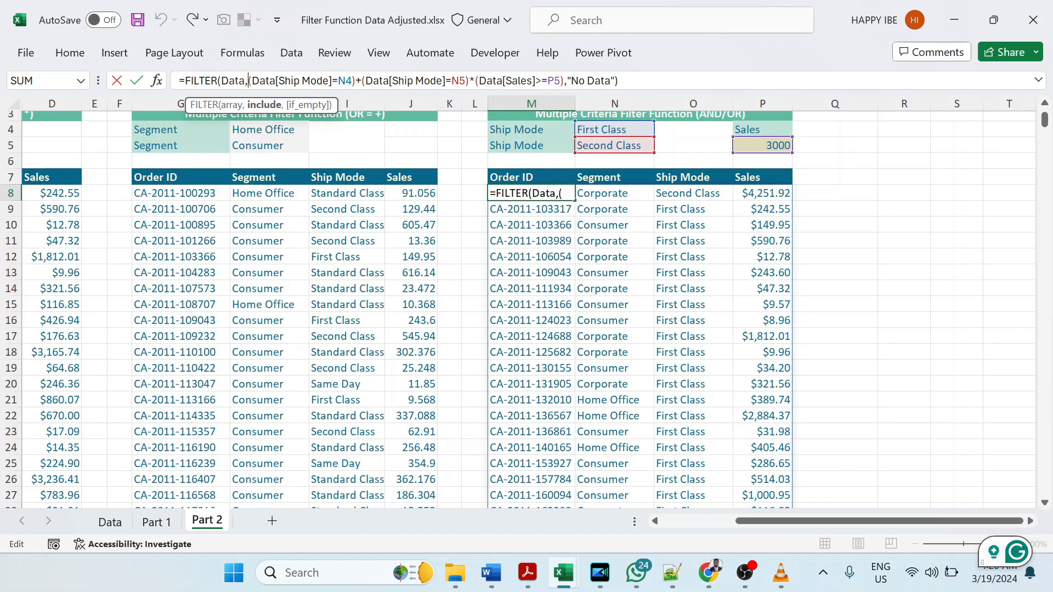
text(()
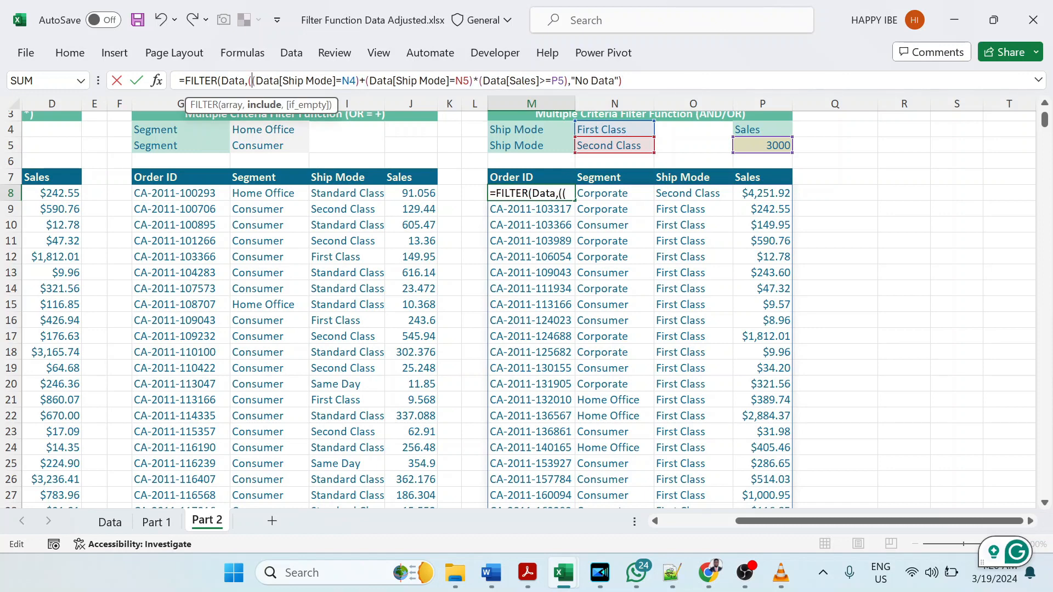
click(472, 81)
text())
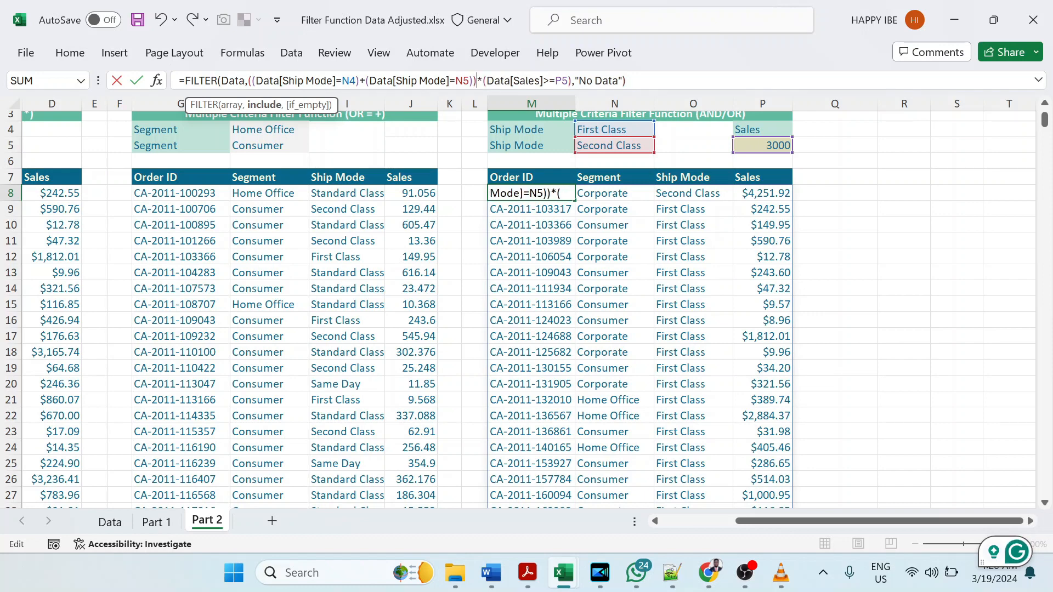
drag(248, 80, 477, 80)
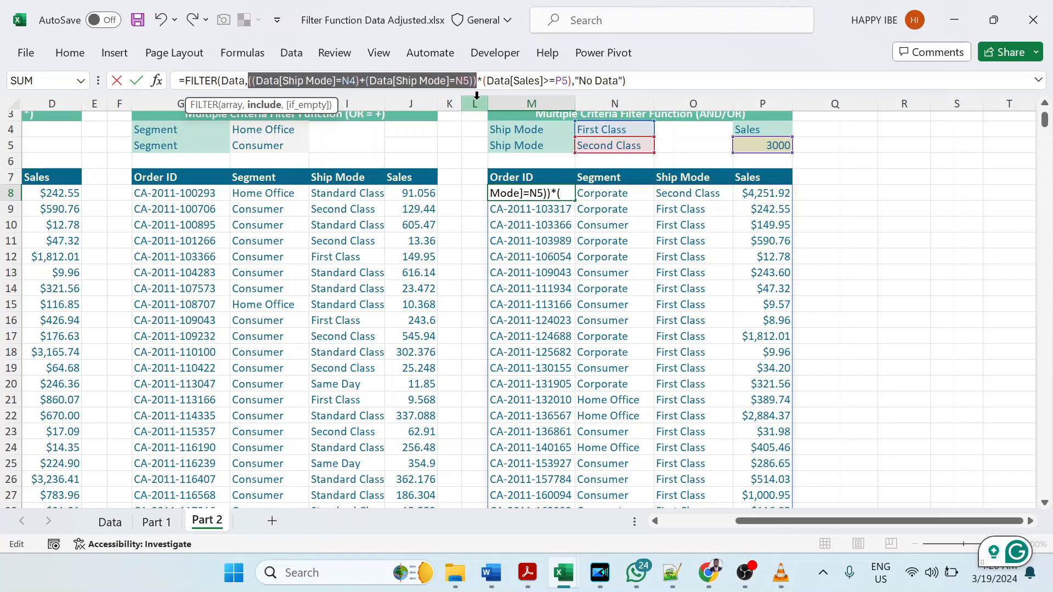
drag(483, 80, 572, 80)
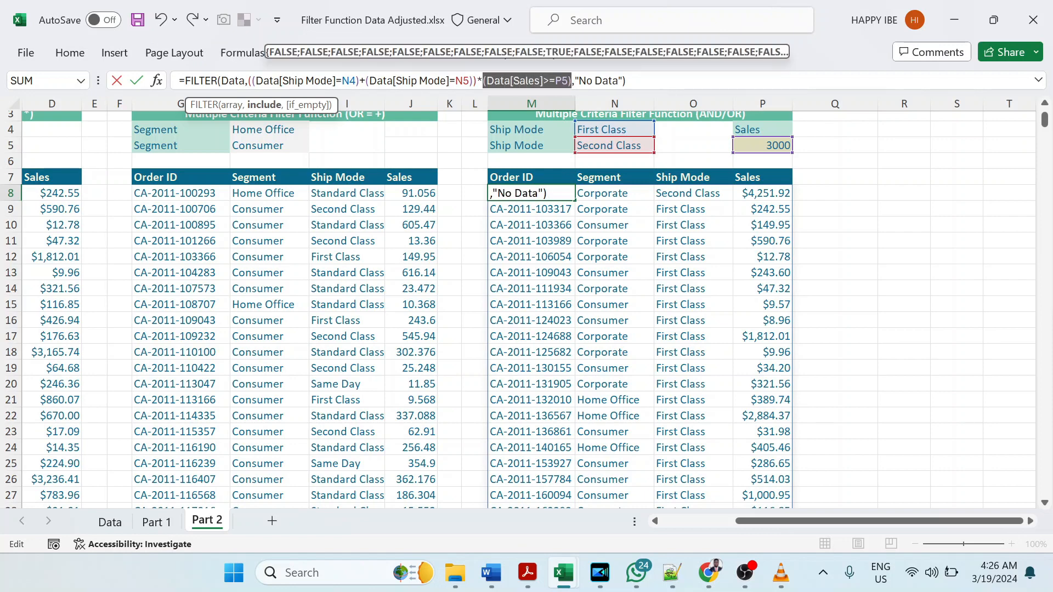
key(Return)
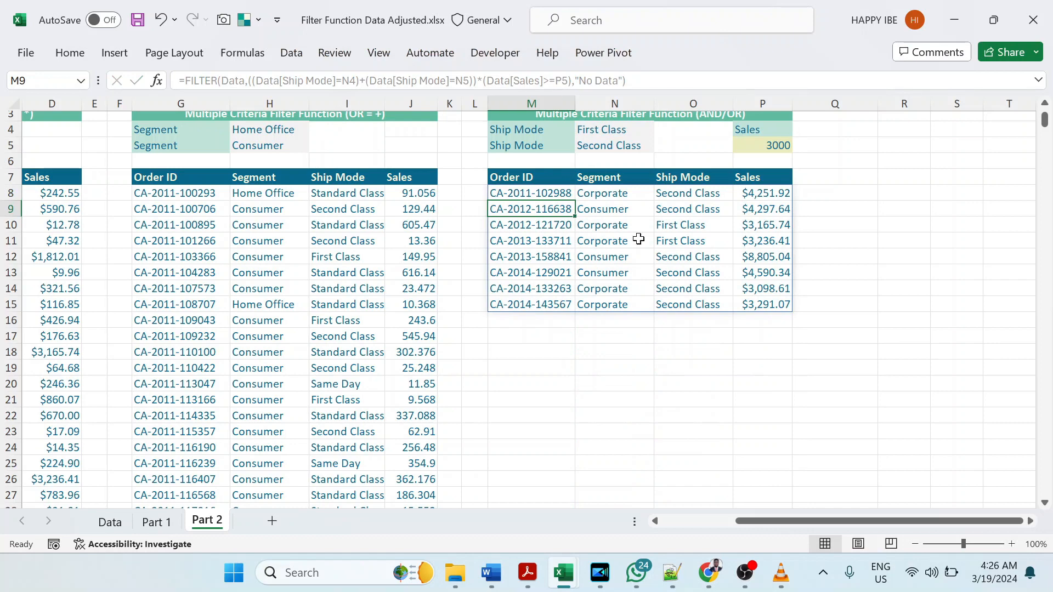
Step: Check the AND/OR table's filtered rows against the Ship Mode criteria in N4 and N5 and the minimum sales in P5
drag(511, 196, 754, 304)
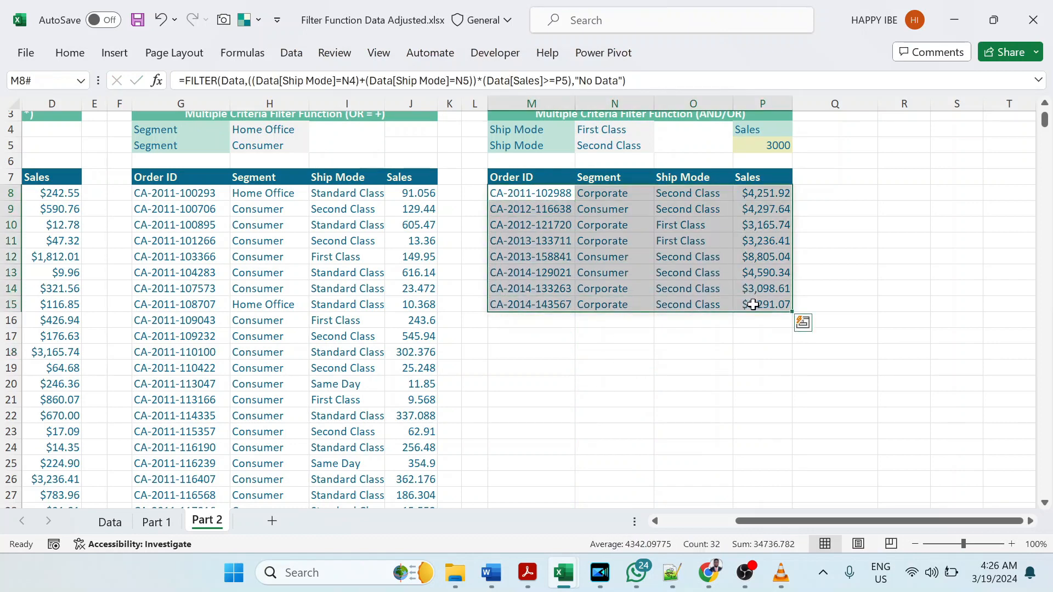
click(812, 226)
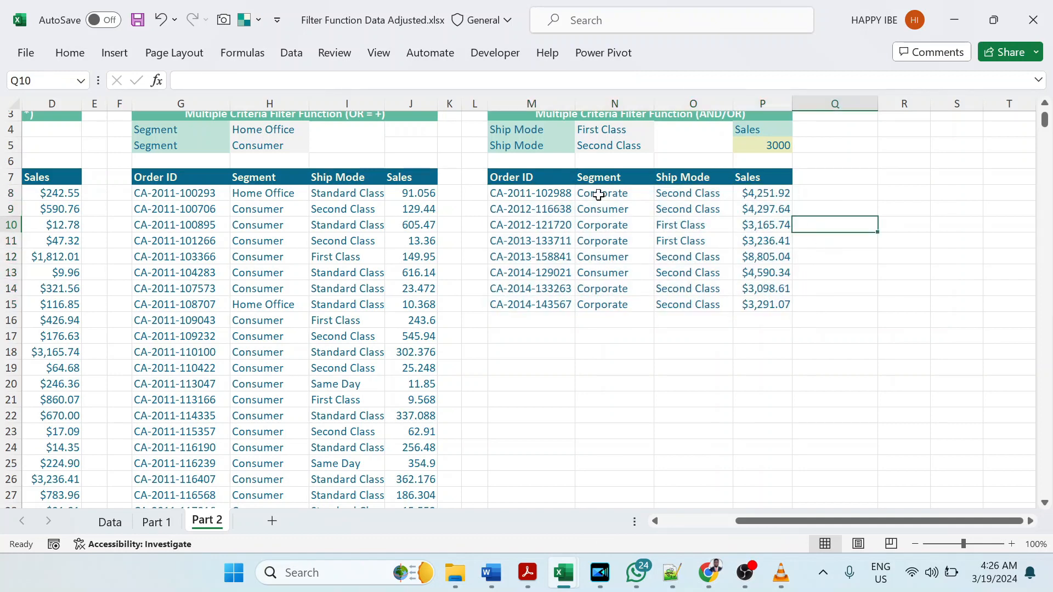
click(533, 182)
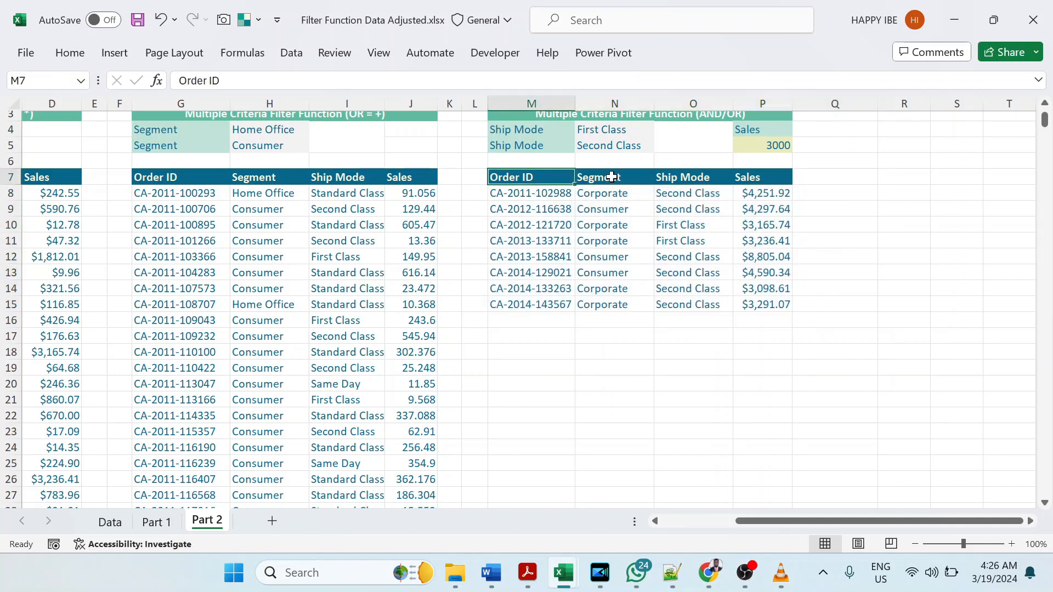
click(697, 178)
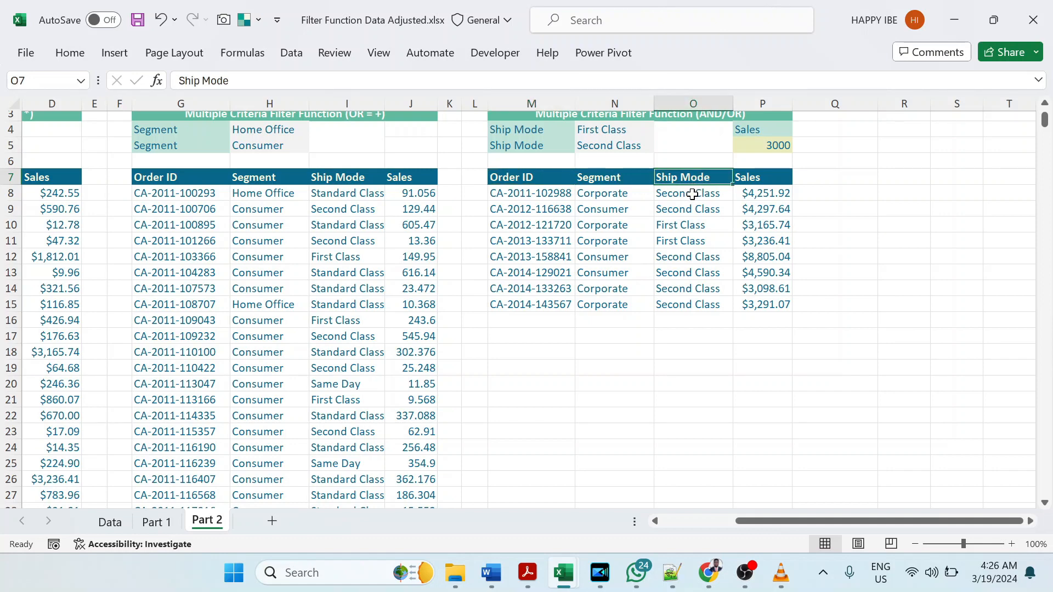
click(632, 133)
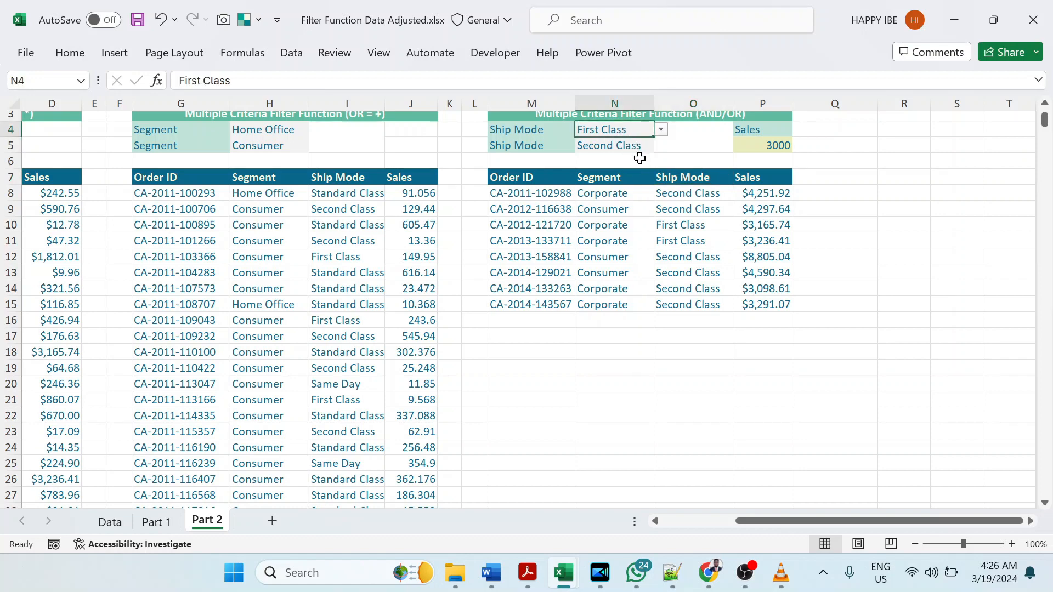
click(641, 146)
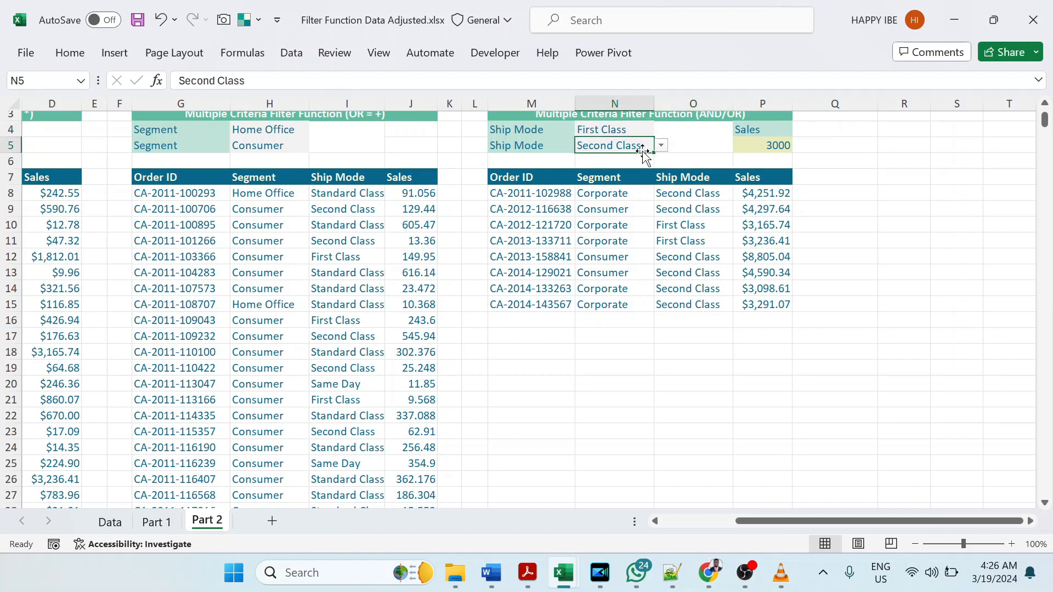
click(774, 135)
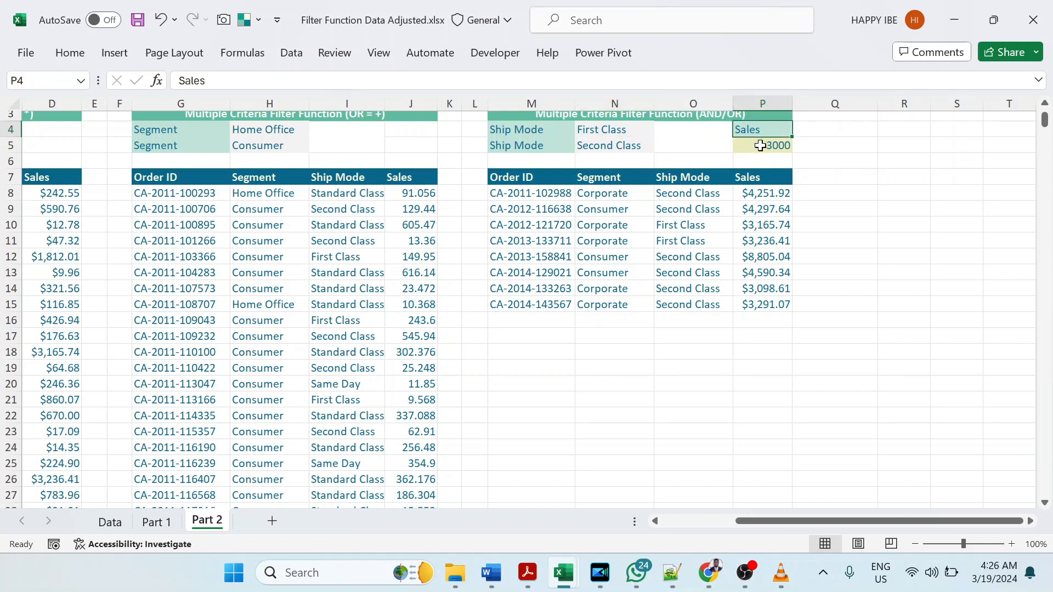
click(760, 148)
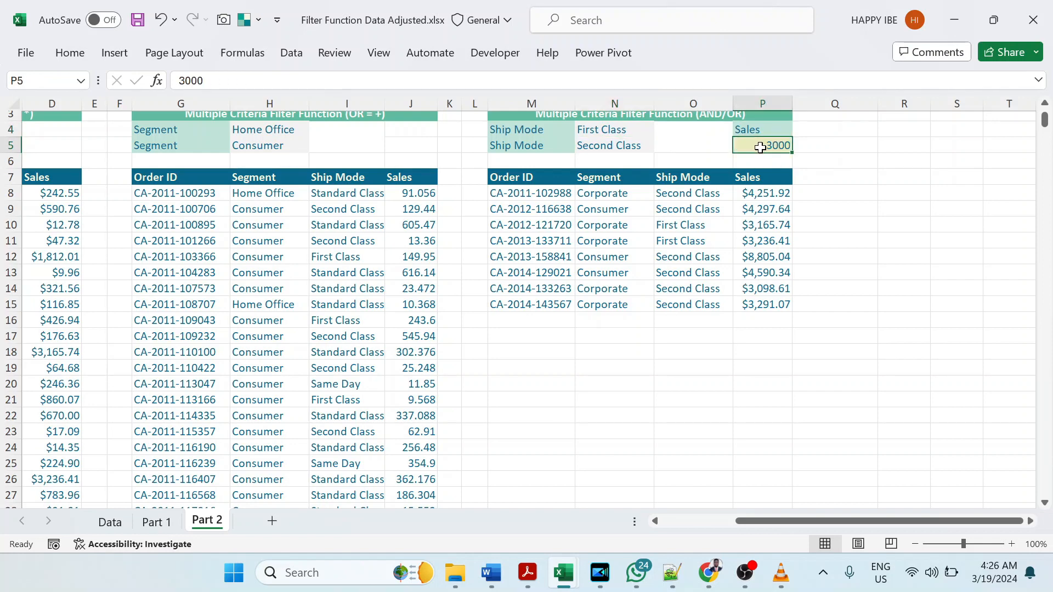